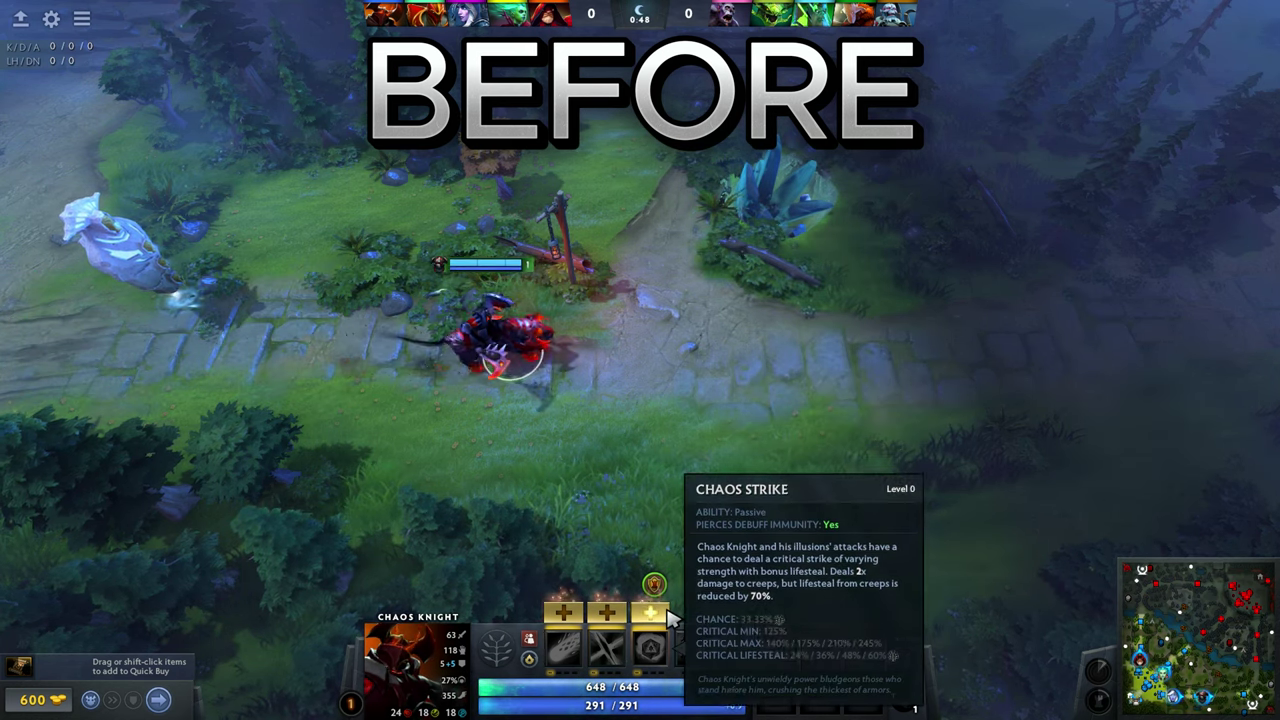
right_click(1100, 345)
right_click(995, 410)
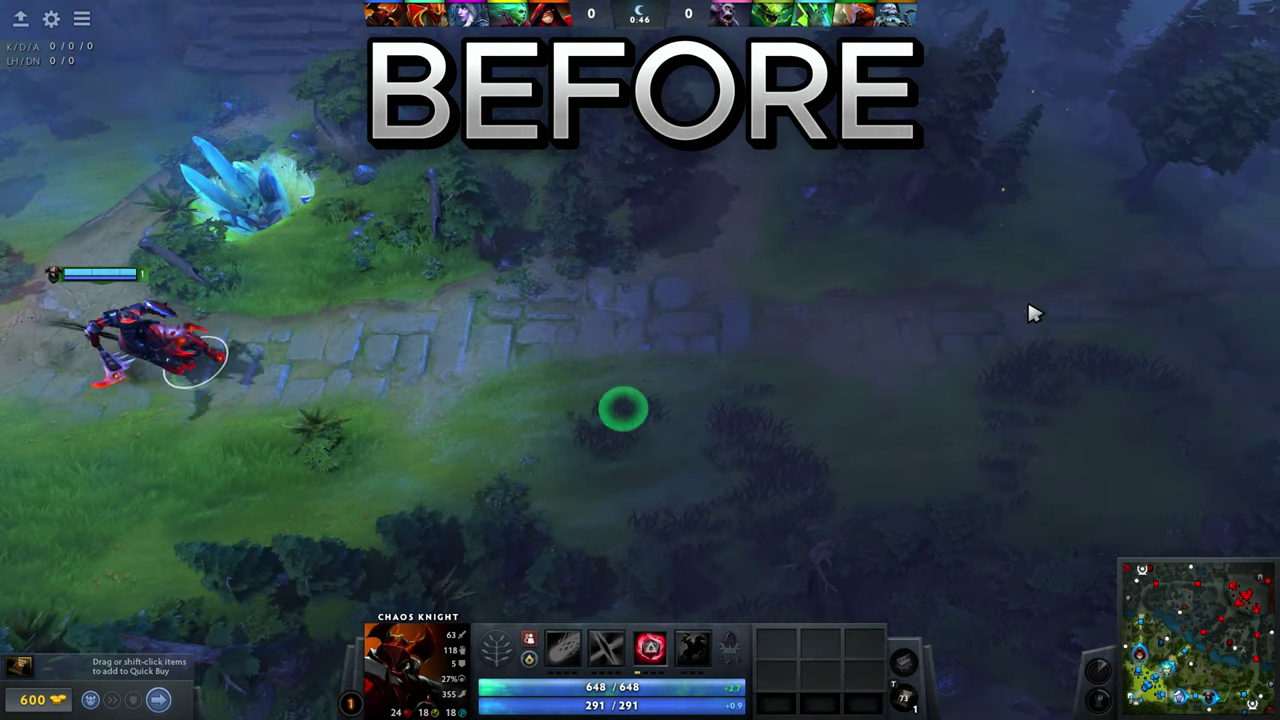
right_click(1015, 300)
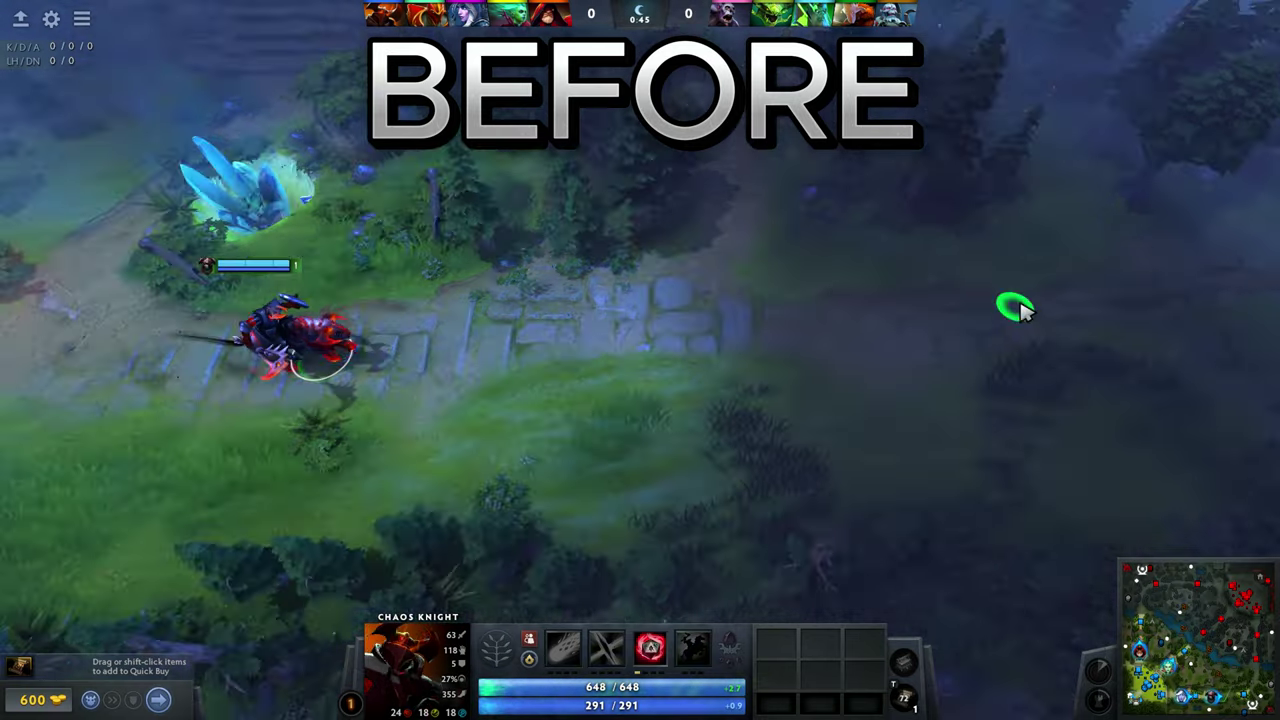
right_click(1020, 237)
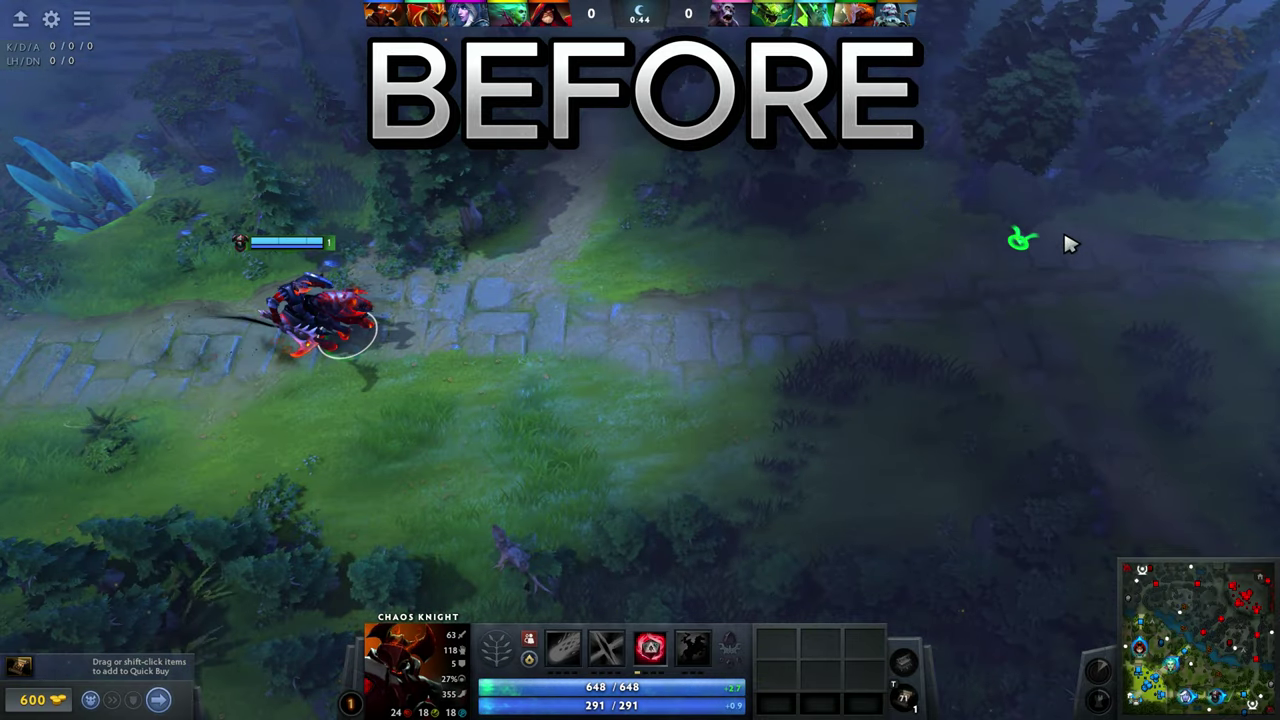
right_click(1198, 250)
right_click(1075, 286)
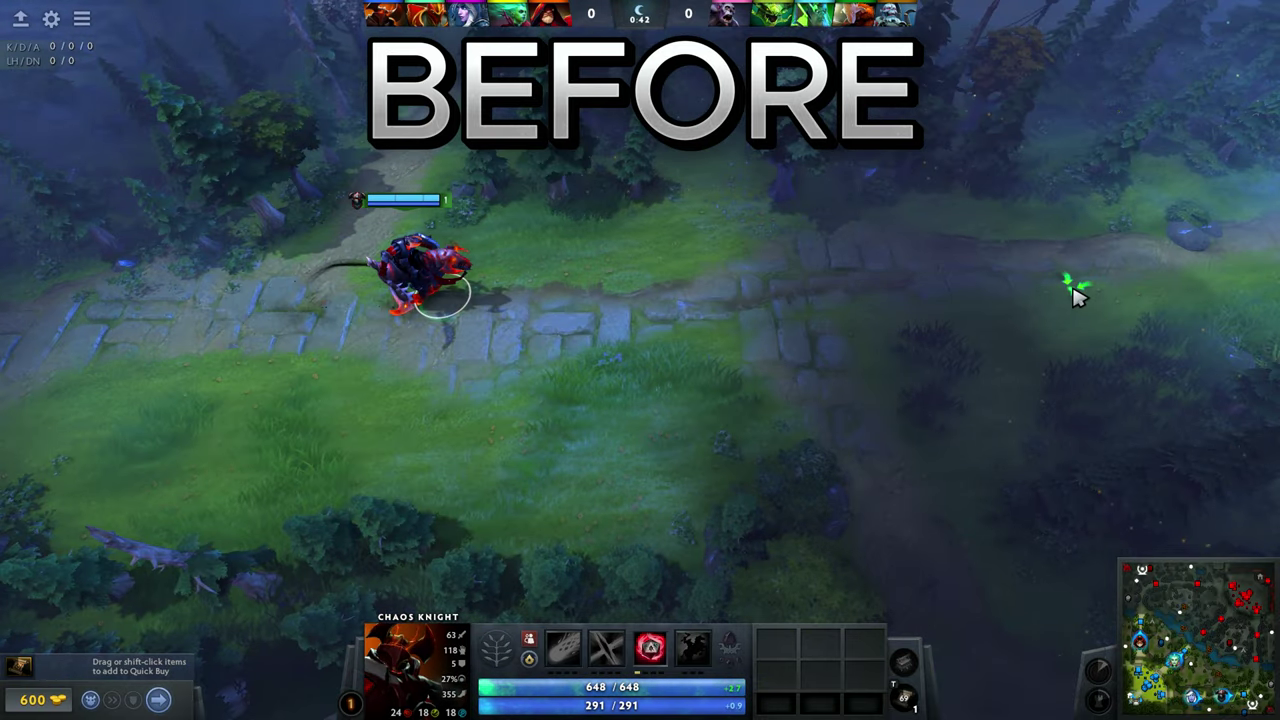
right_click(863, 177)
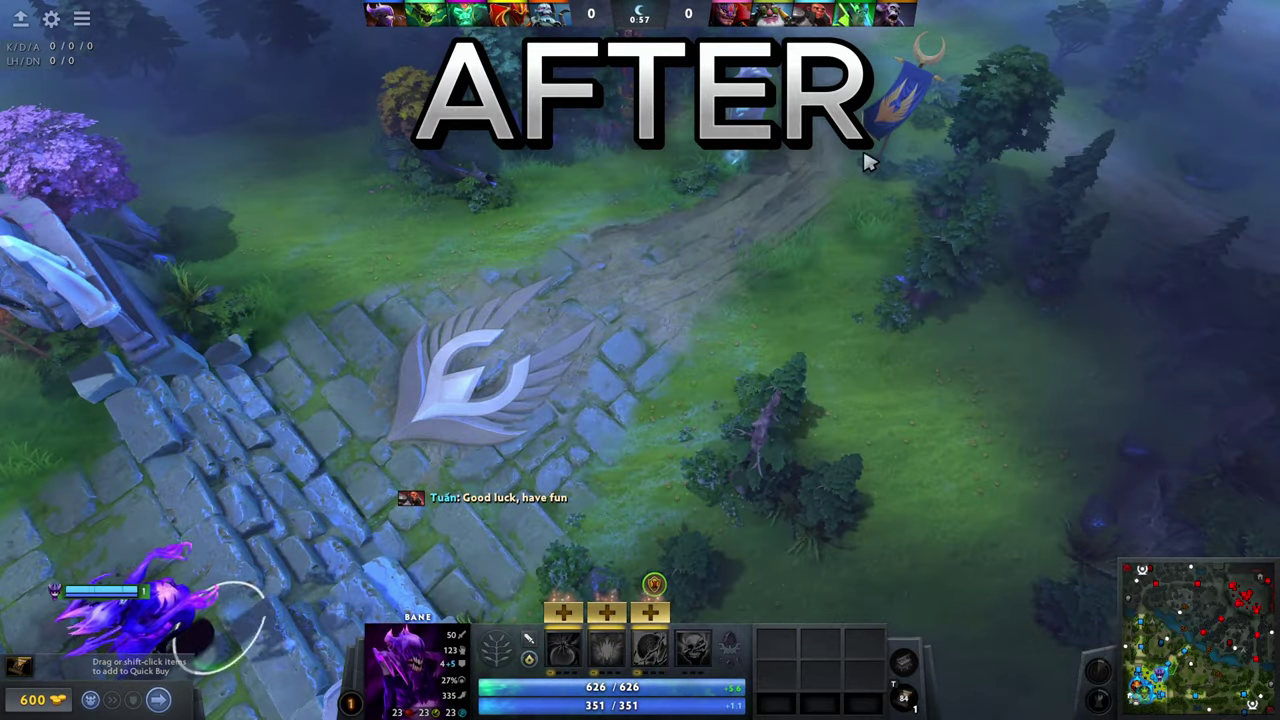
right_click(723, 280)
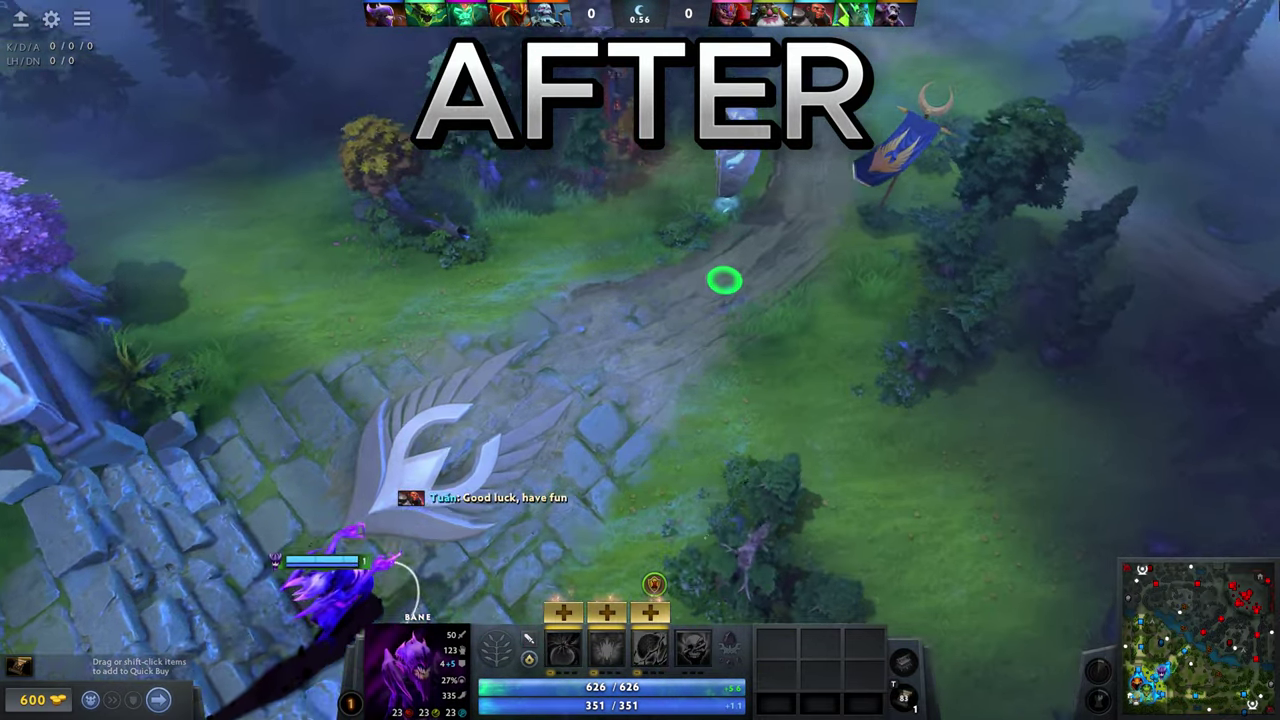
right_click(945, 150)
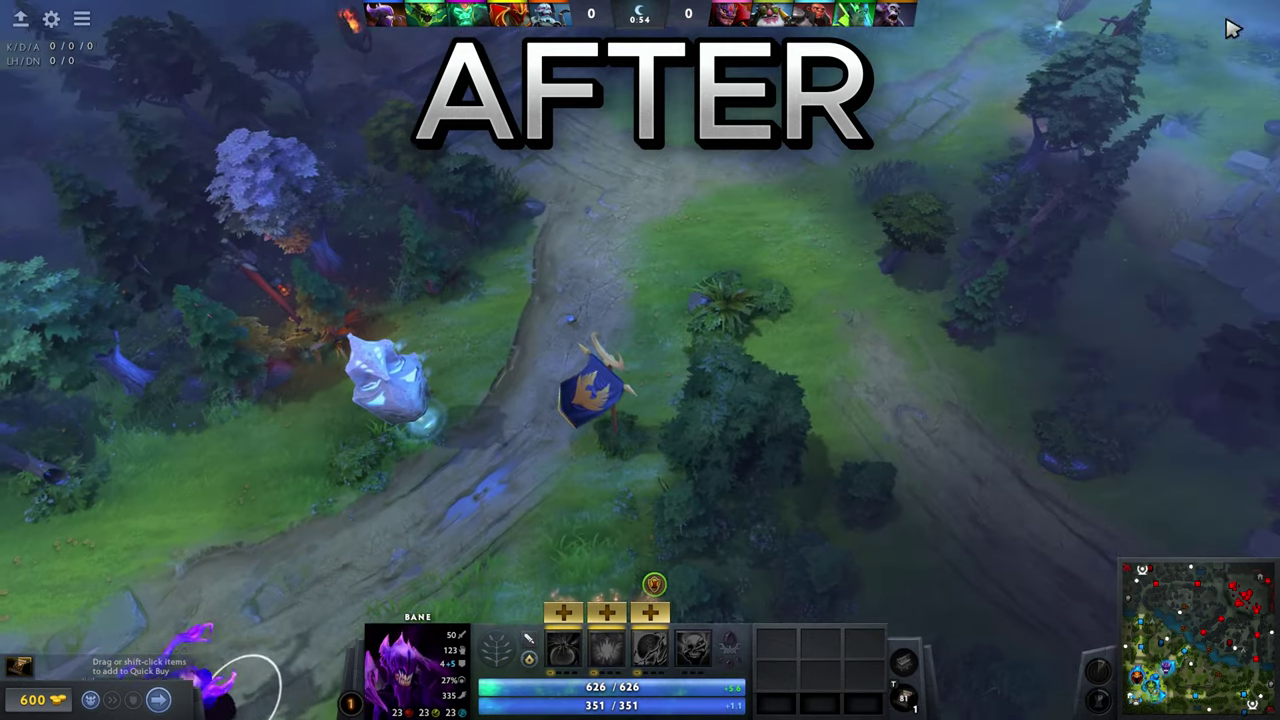
right_click(888, 140)
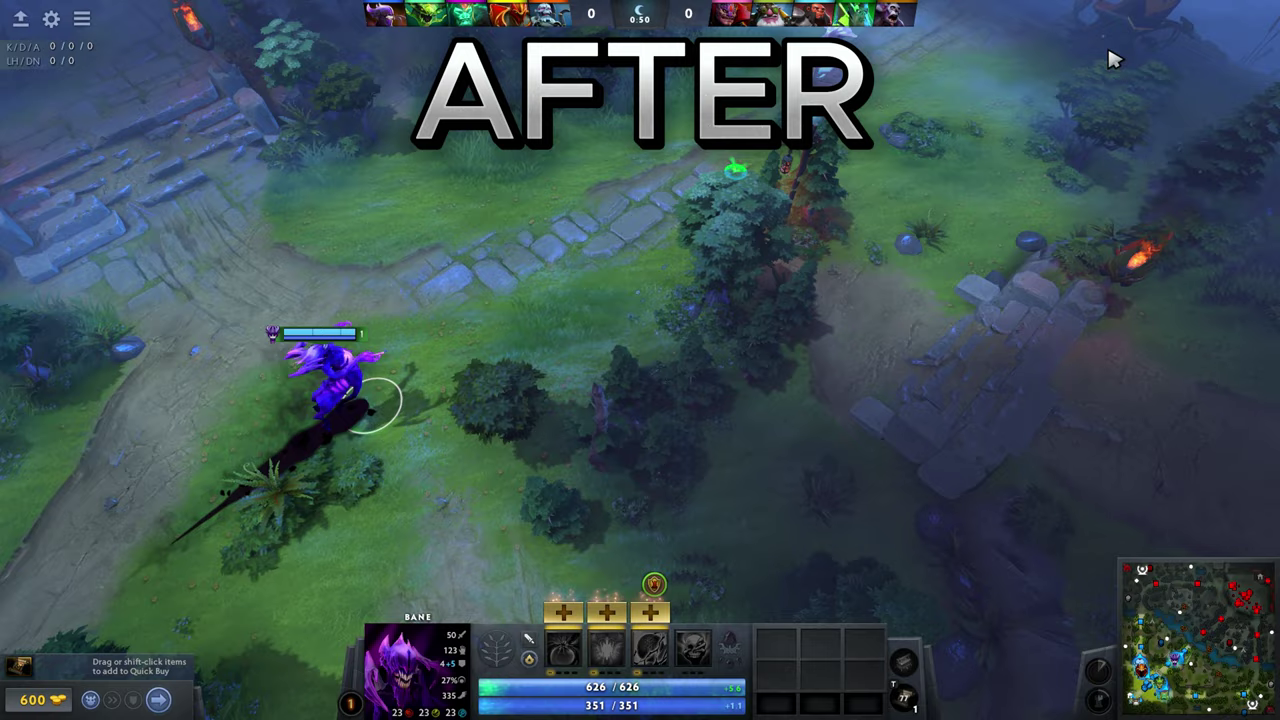
right_click(614, 289)
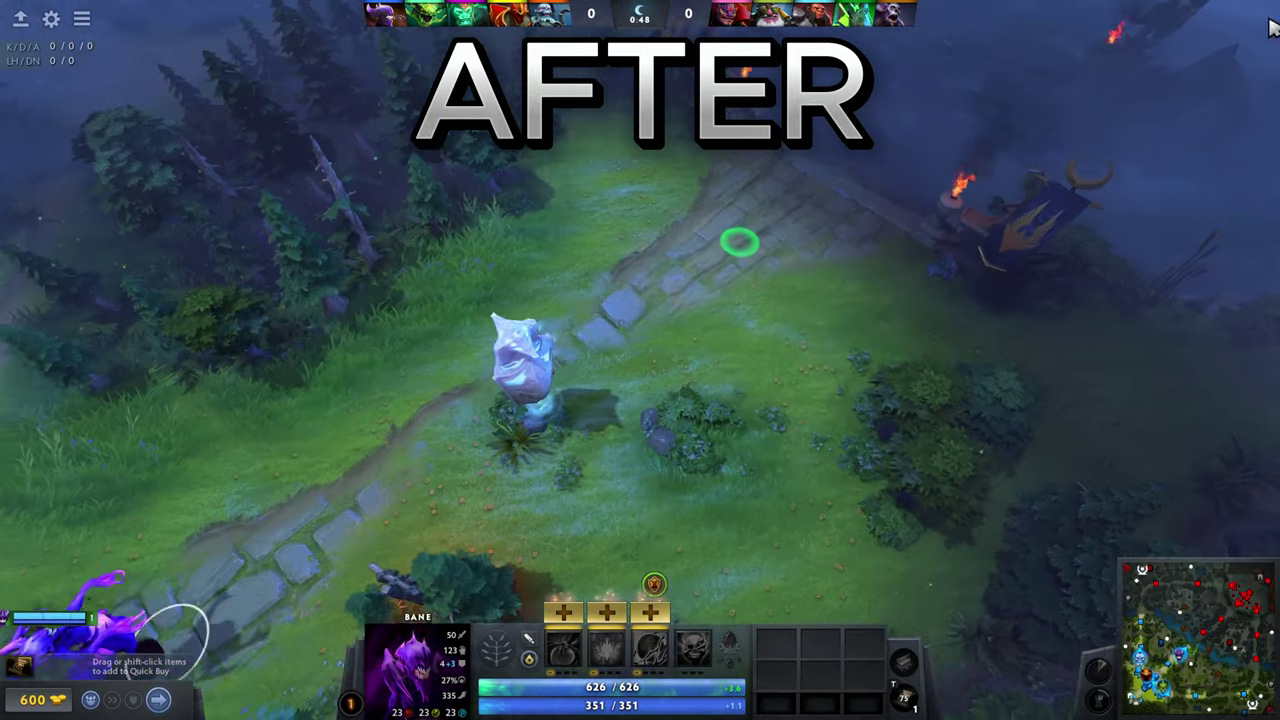
right_click(741, 240)
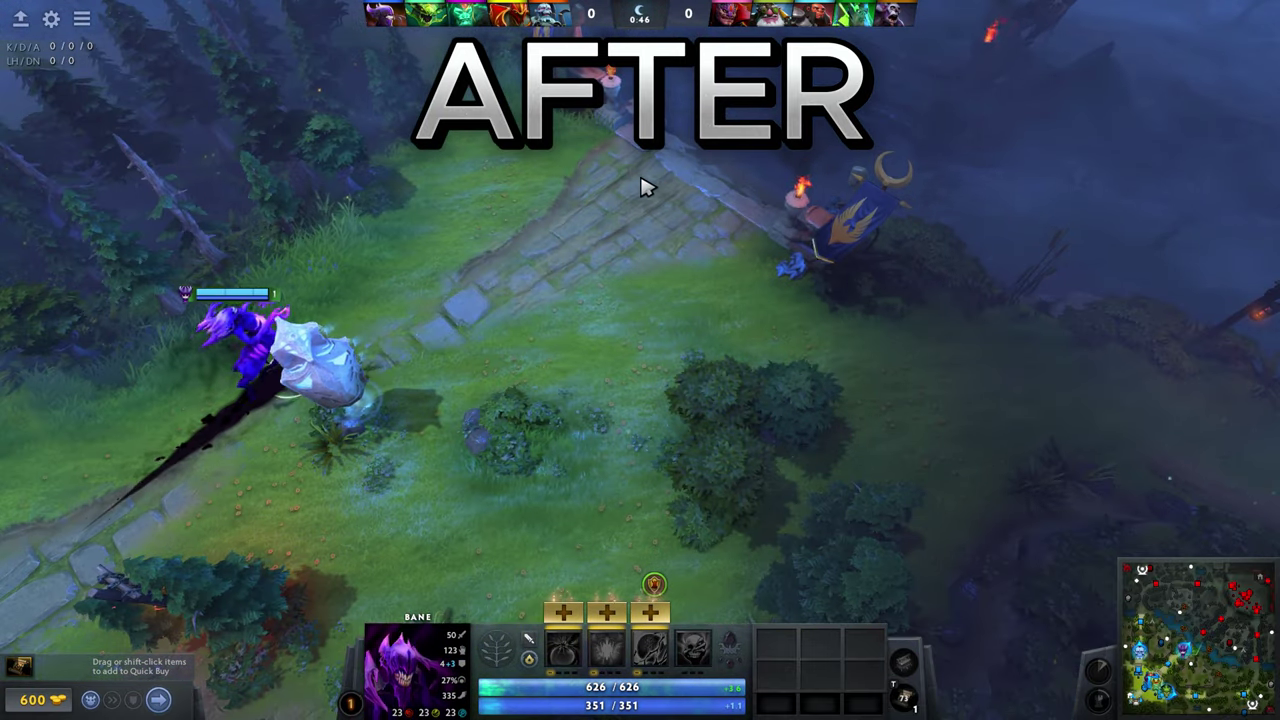
right_click(584, 216)
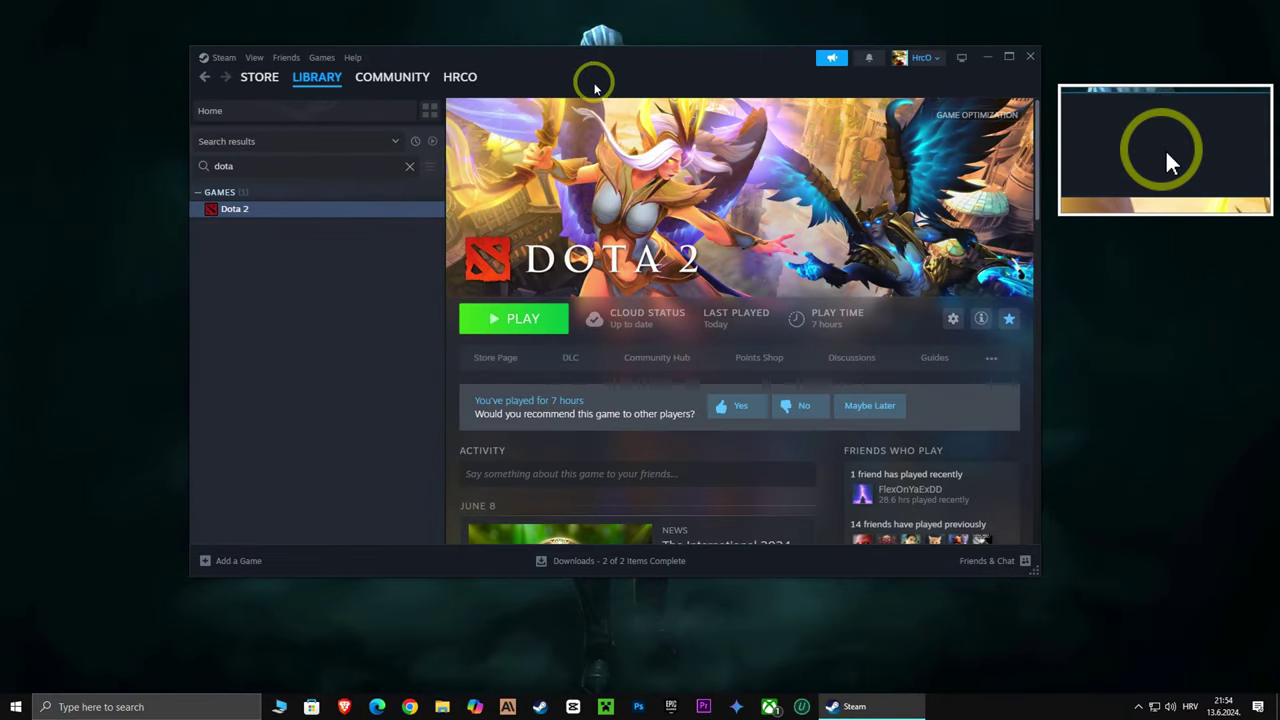
Step: Open the properties of Dota 2 from the game library and set its launch options to -high
right_click(234, 208)
left_click(278, 333)
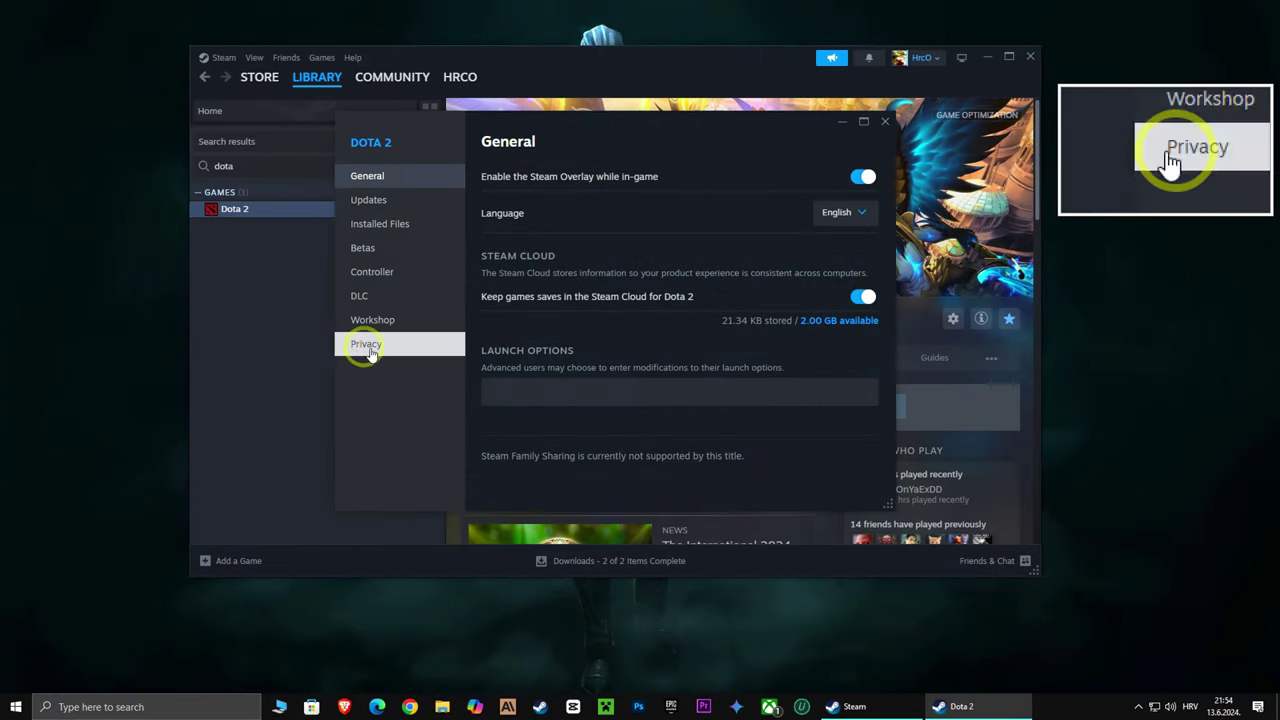
left_click(520, 390)
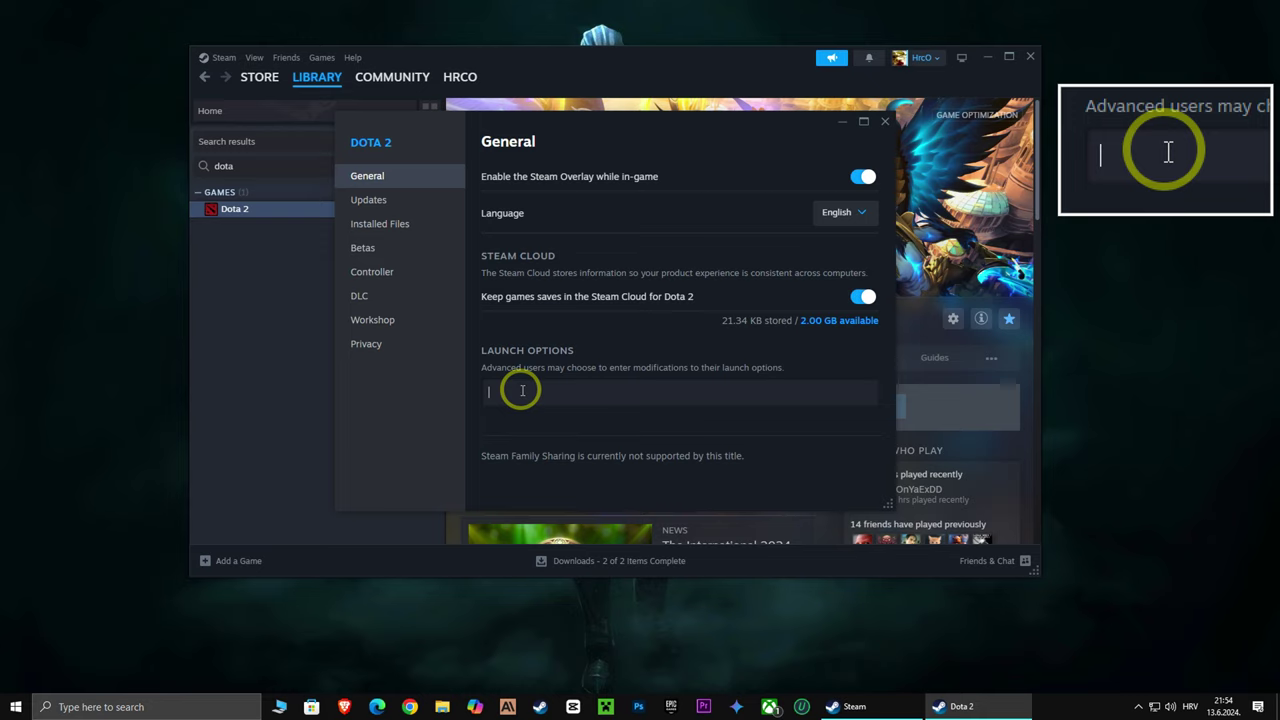
type("-high")
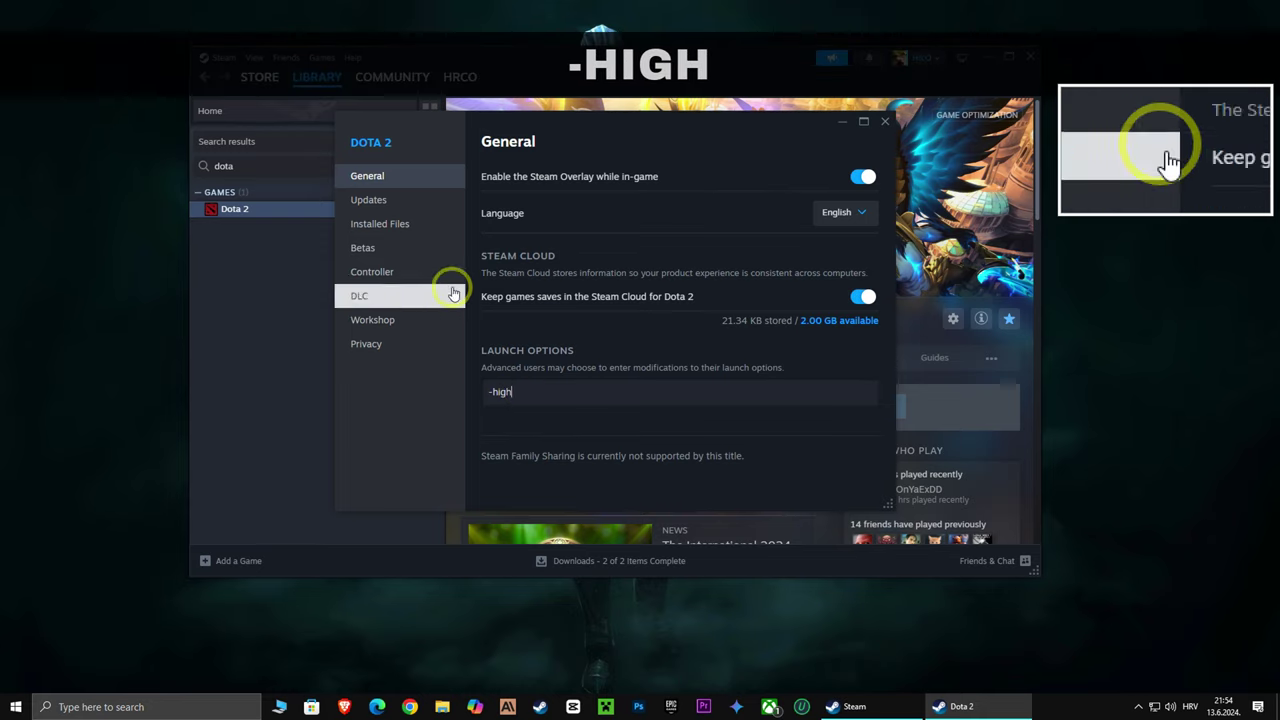
Step: Browse Dota 2's installed files on disk and go into the game\bin\win64 folder
left_click(398, 224)
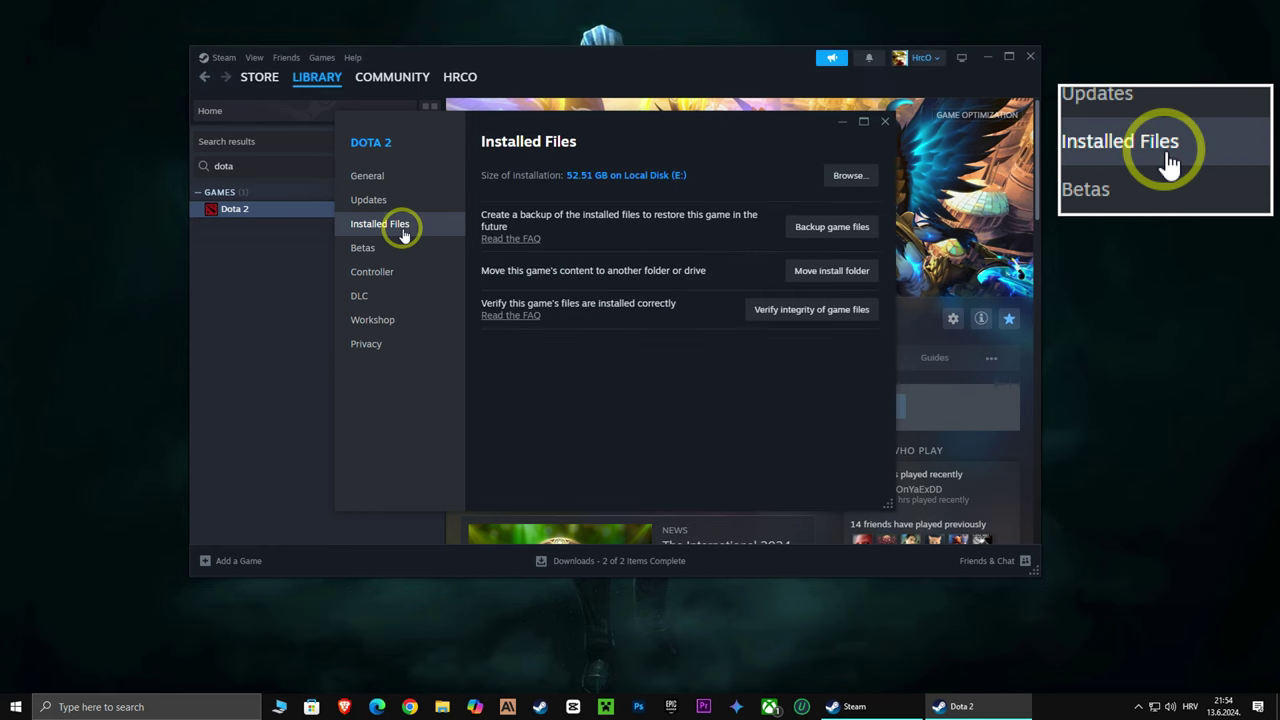
left_click(843, 180)
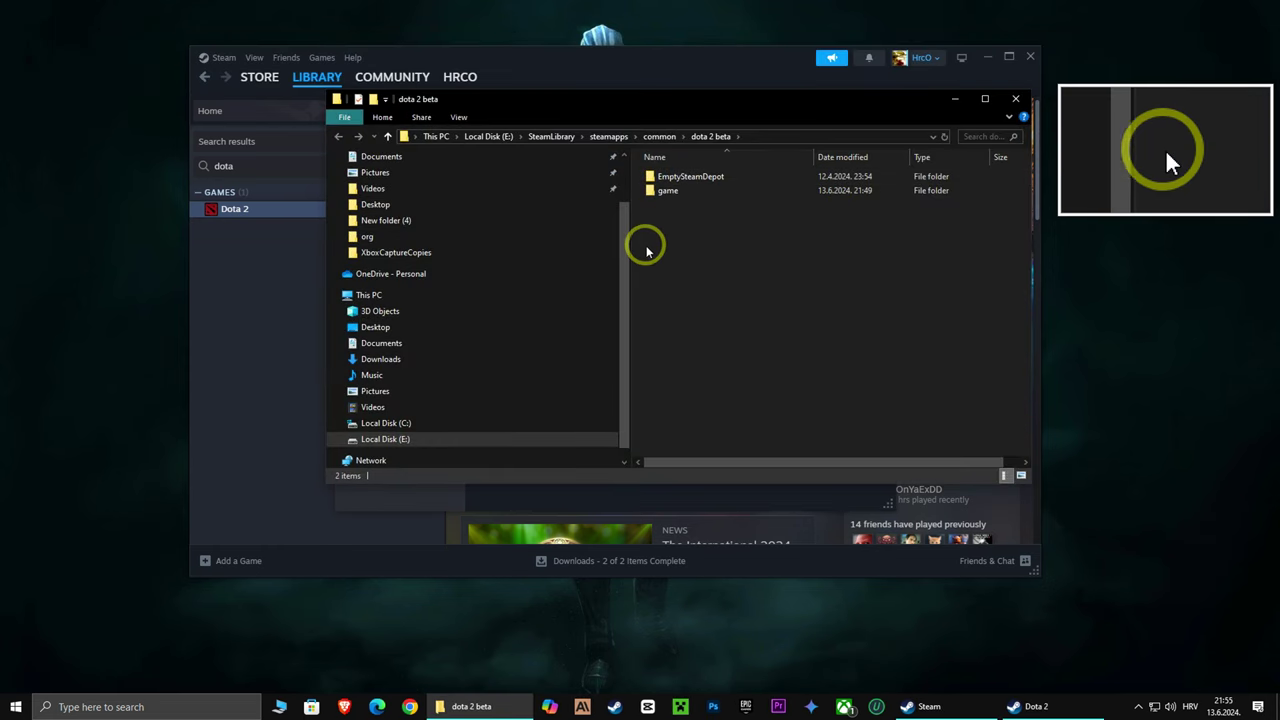
left_click_drag(632, 252, 370, 214)
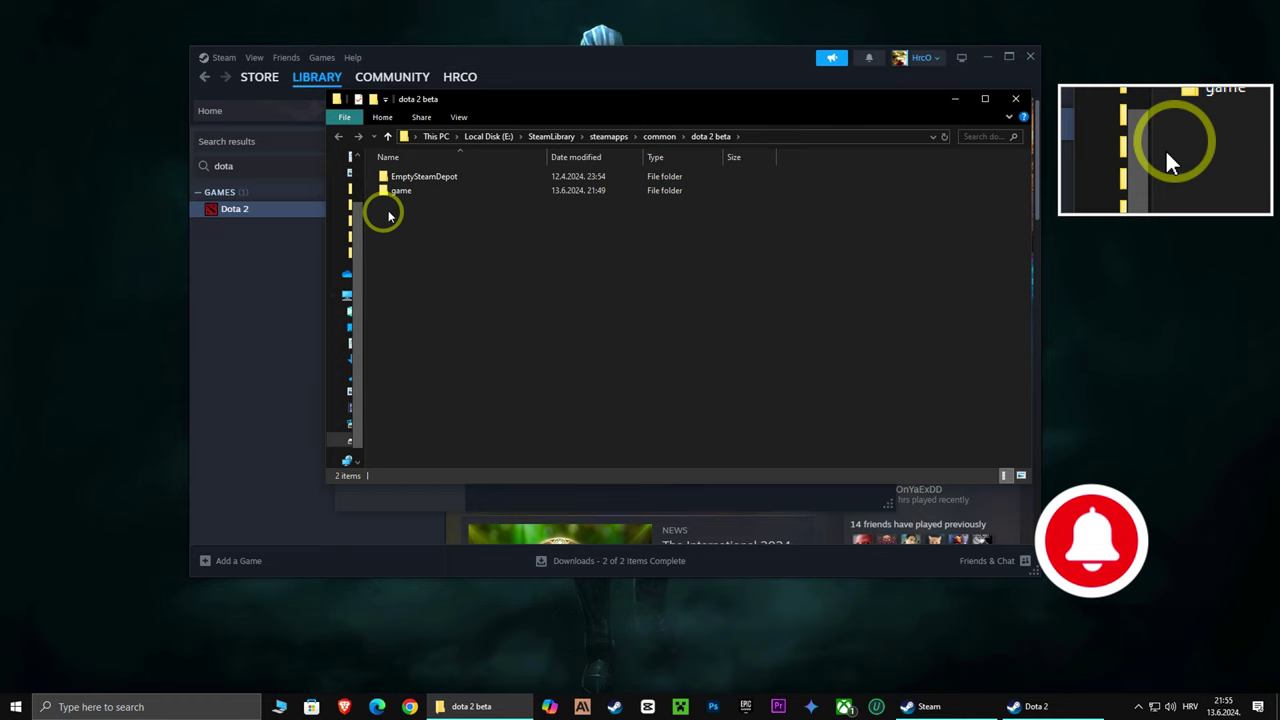
left_click_drag(531, 103, 627, 113)
double_click(503, 186)
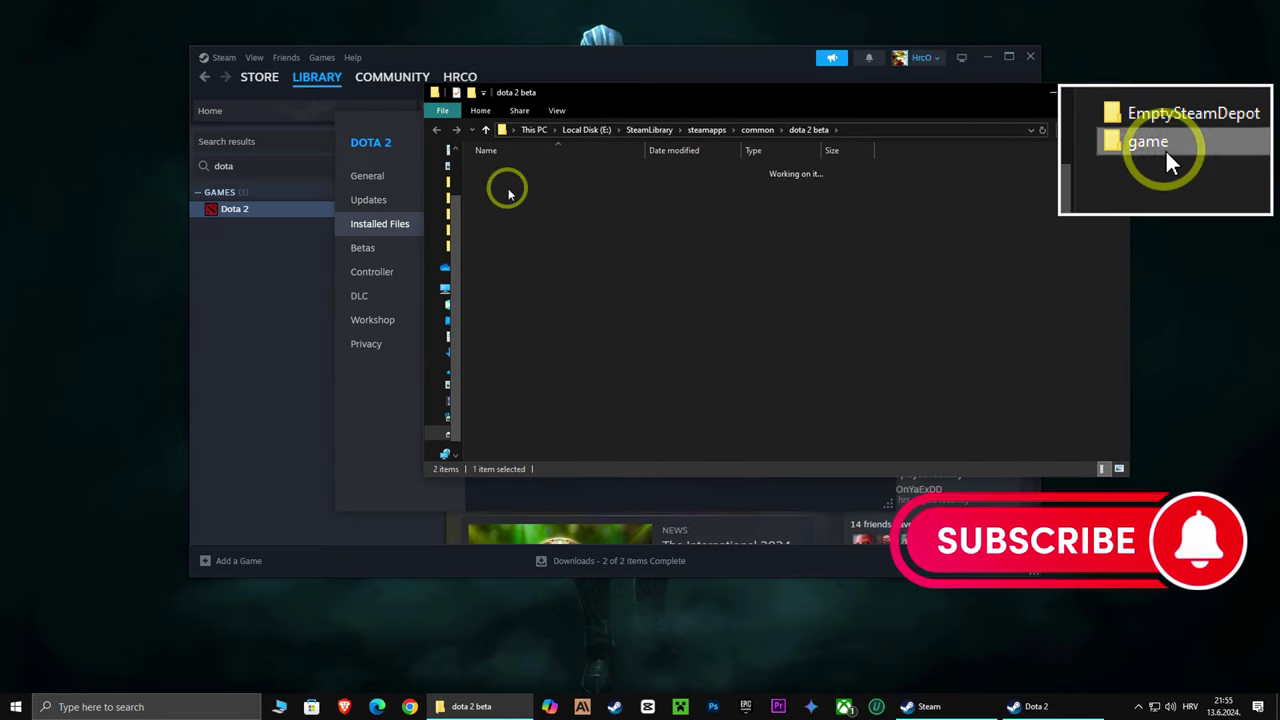
double_click(496, 170)
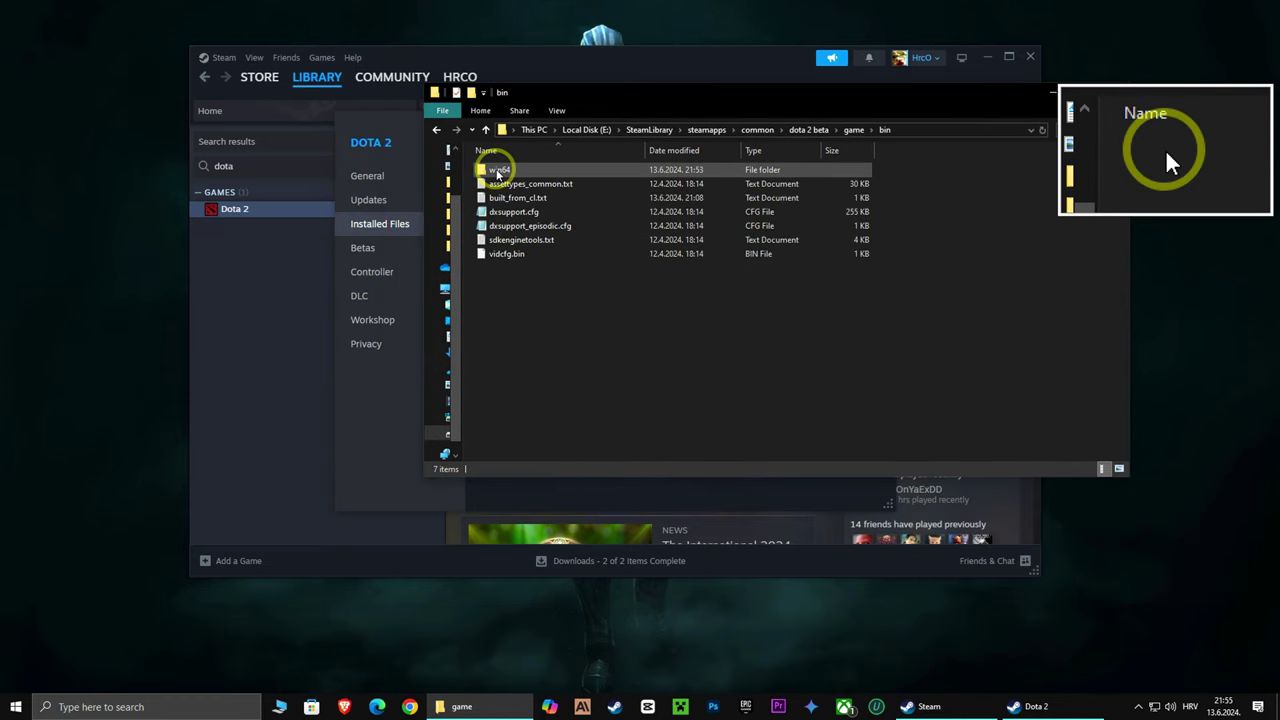
double_click(497, 171)
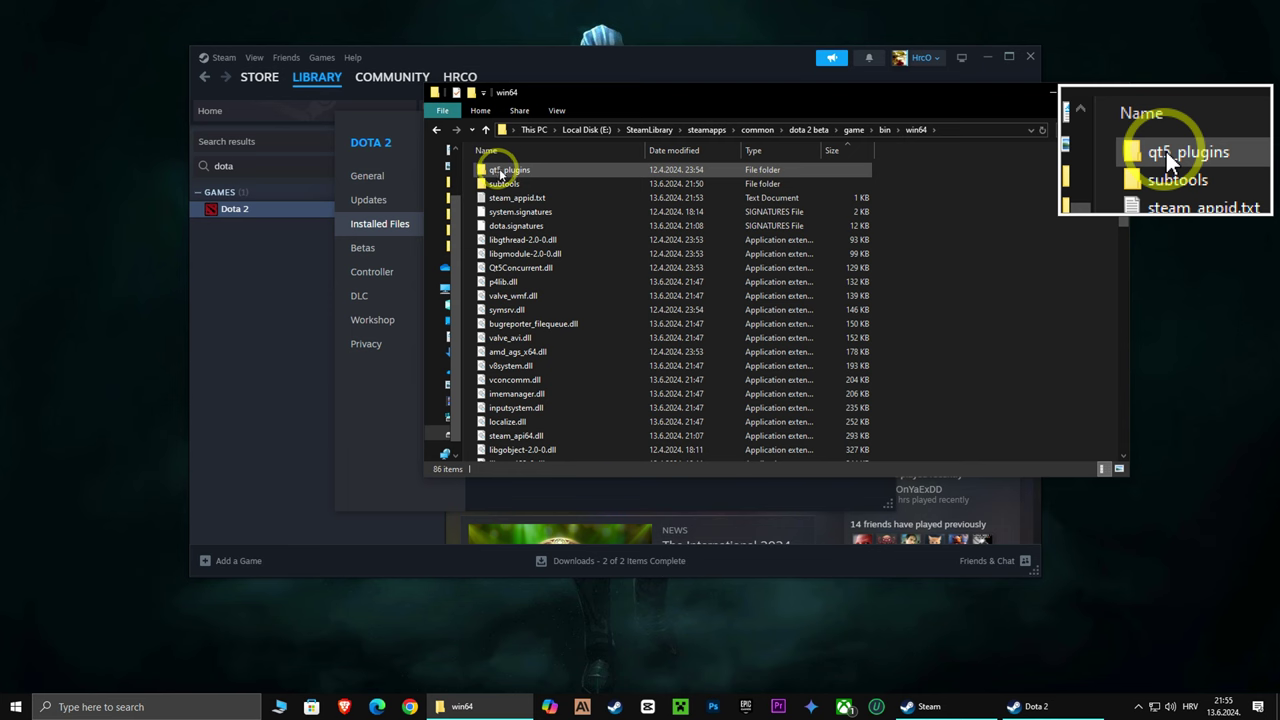
Step: Open the compatibility properties of dota2.exe and disable fullscreen optimizations for all users
scroll(505, 175, "down", 8)
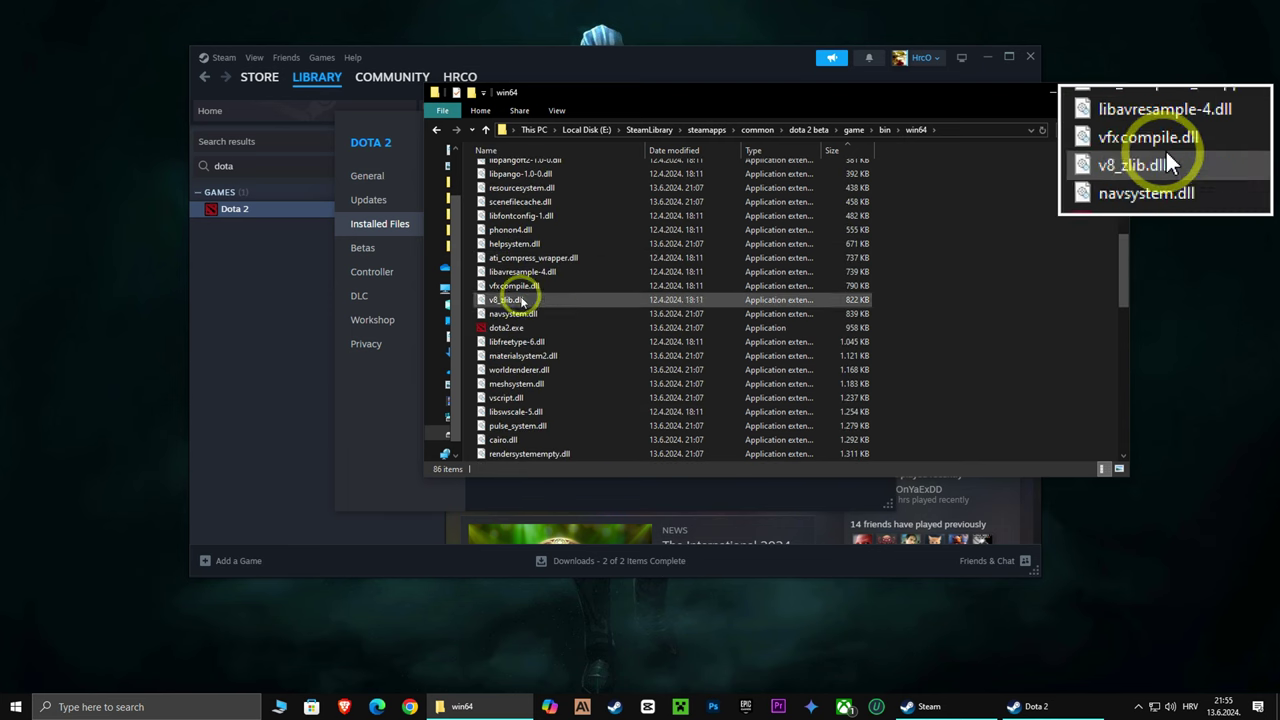
left_click(503, 330)
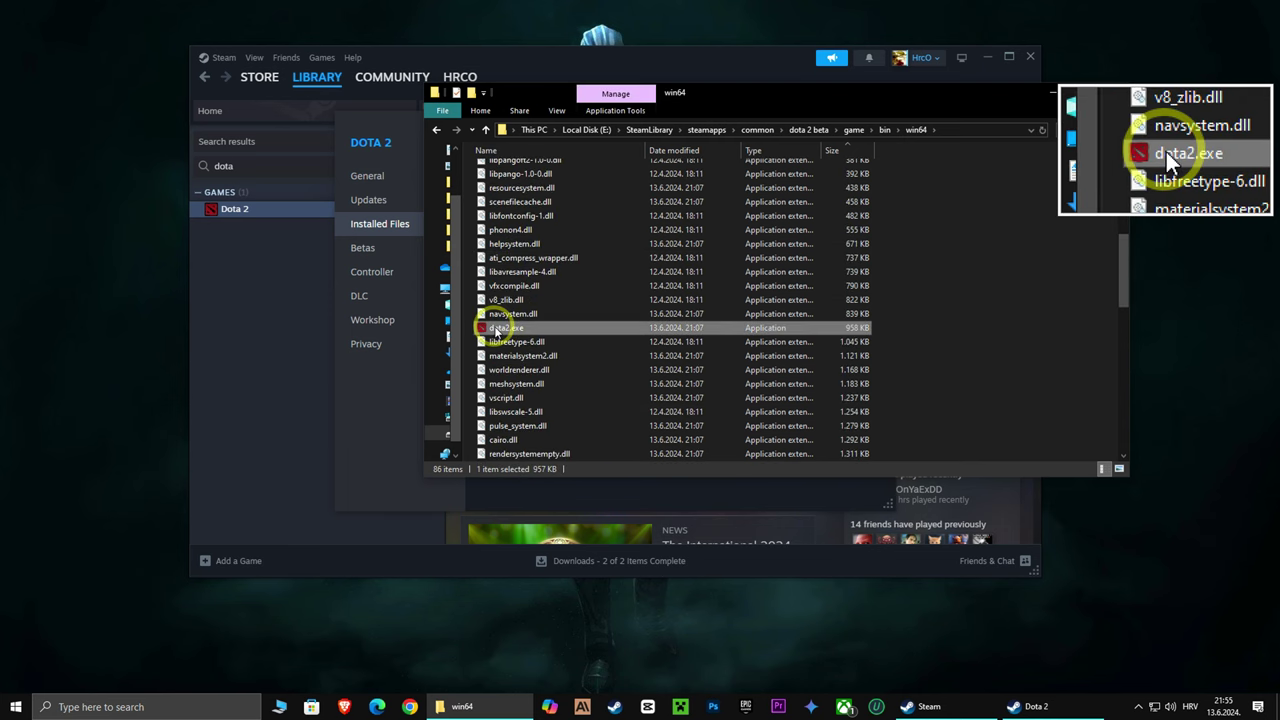
right_click(497, 330)
left_click(342, 675)
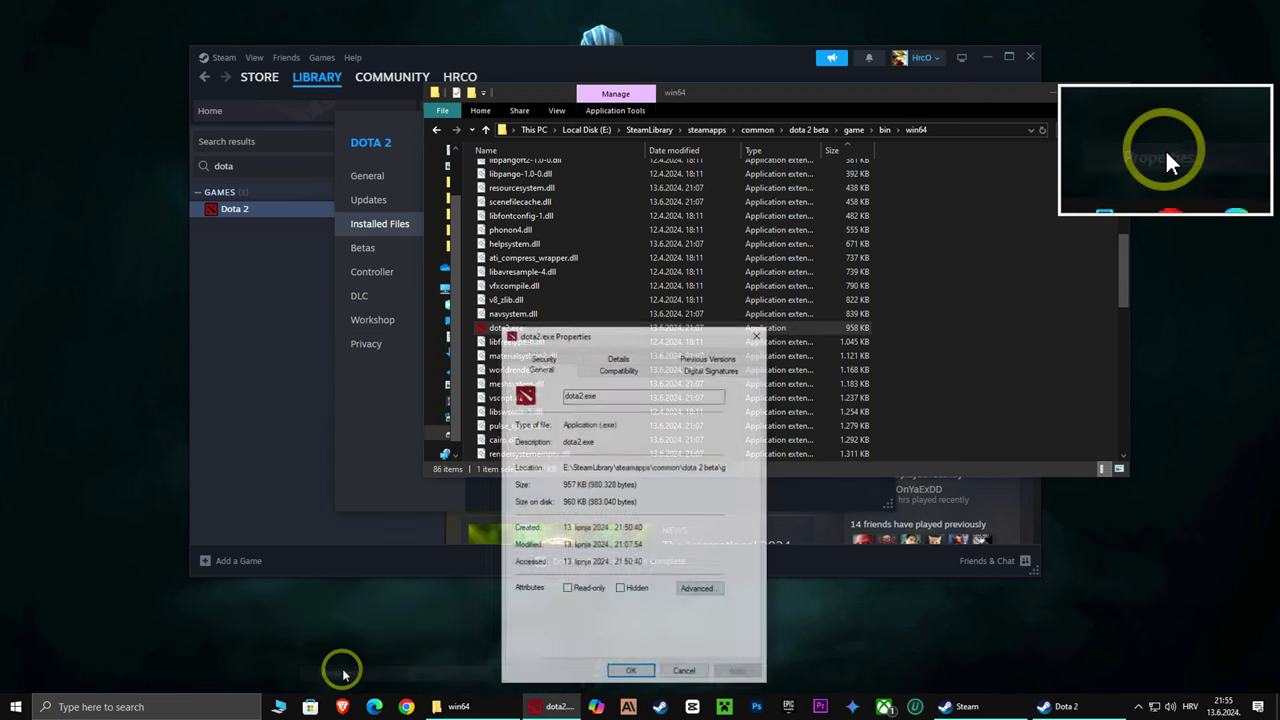
left_click(619, 369)
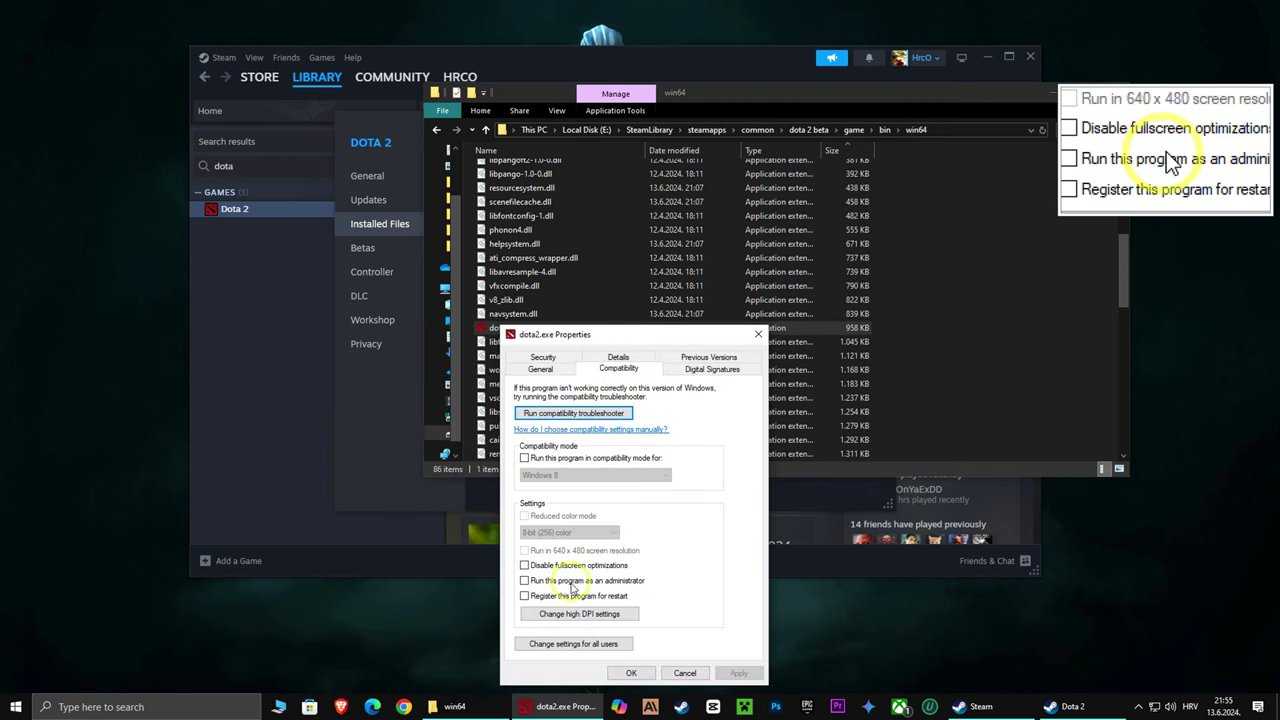
left_click(557, 645)
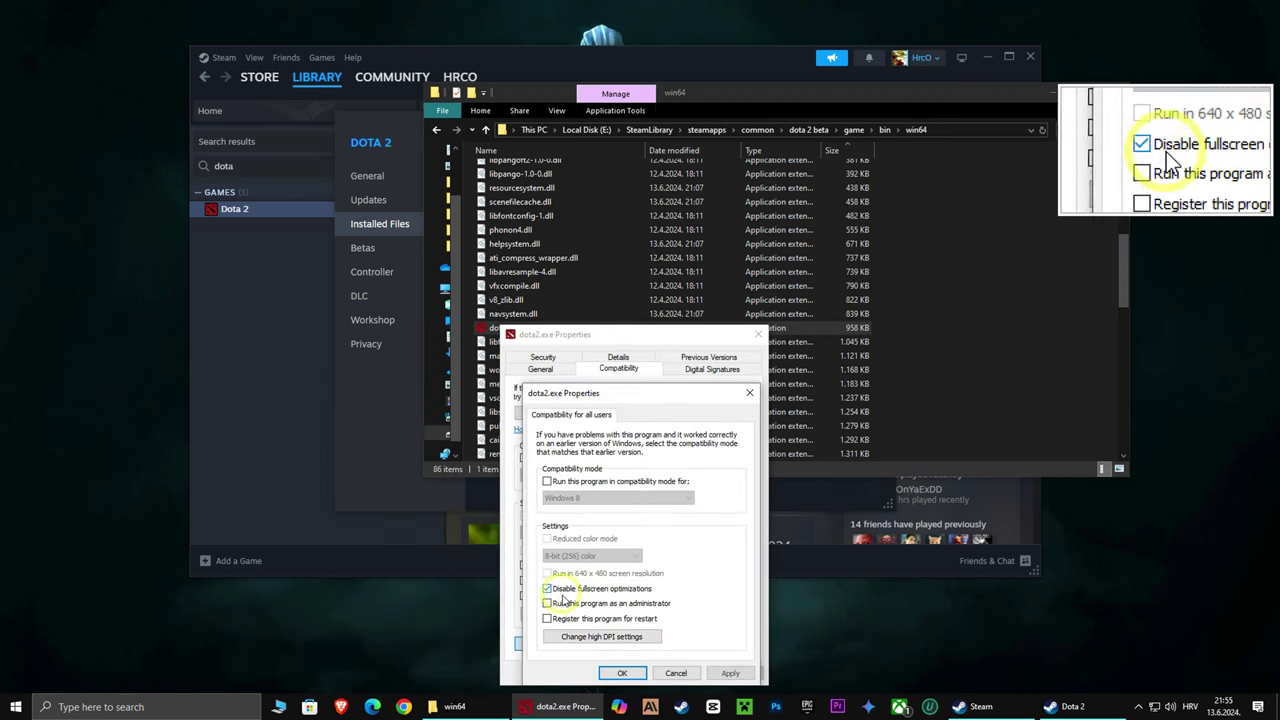
Step: Override the high DPI scaling behavior of dota2.exe with scaling performed by Application, and accept all its property changes
left_click(572, 638)
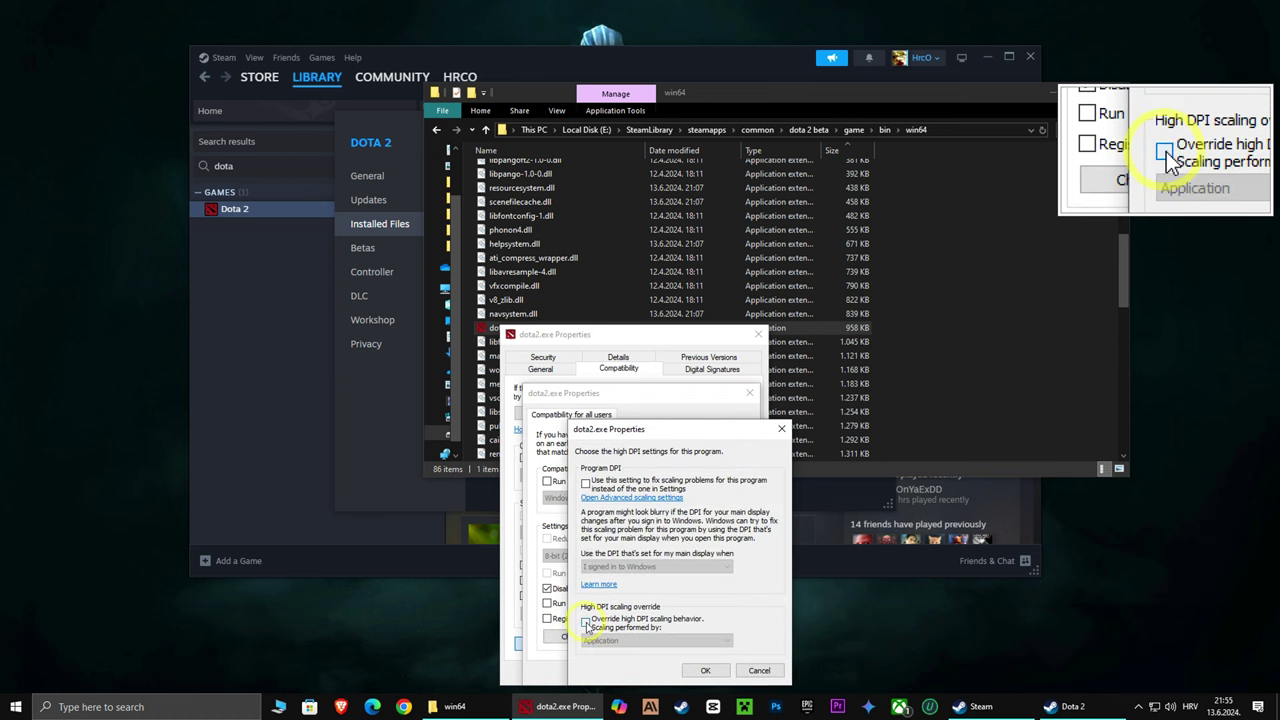
left_click(601, 641)
left_click(600, 655)
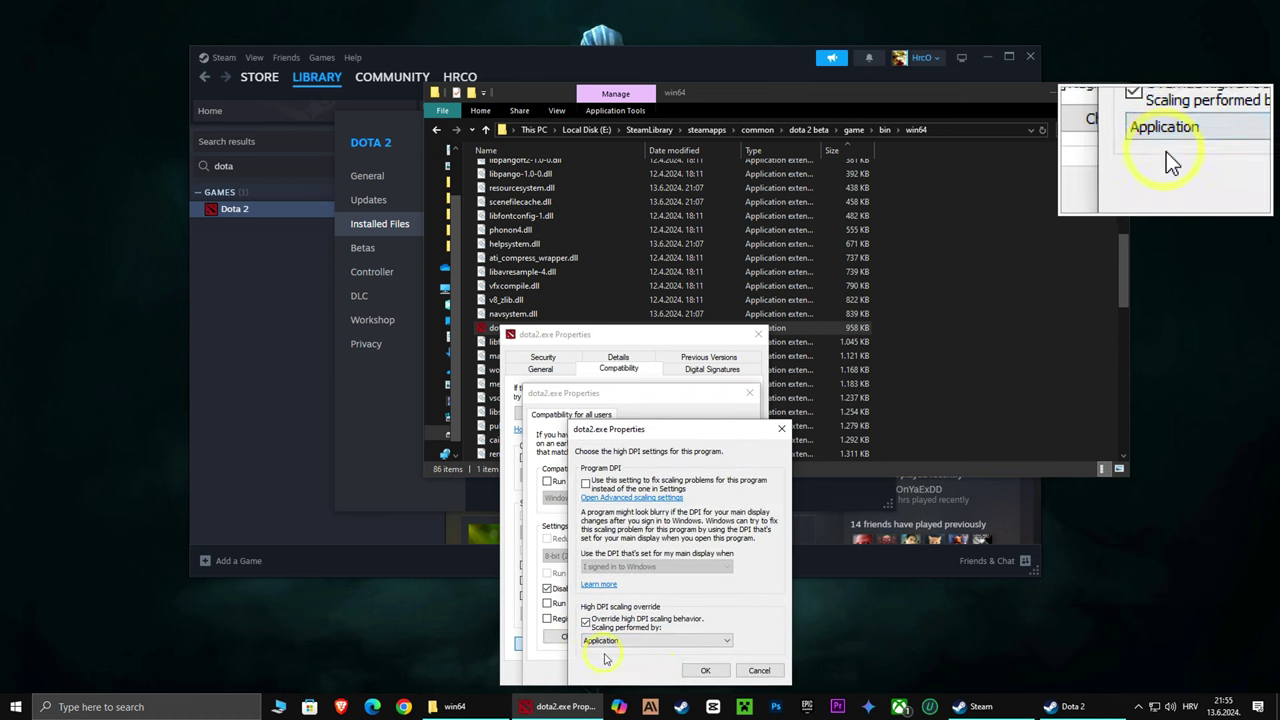
left_click(704, 670)
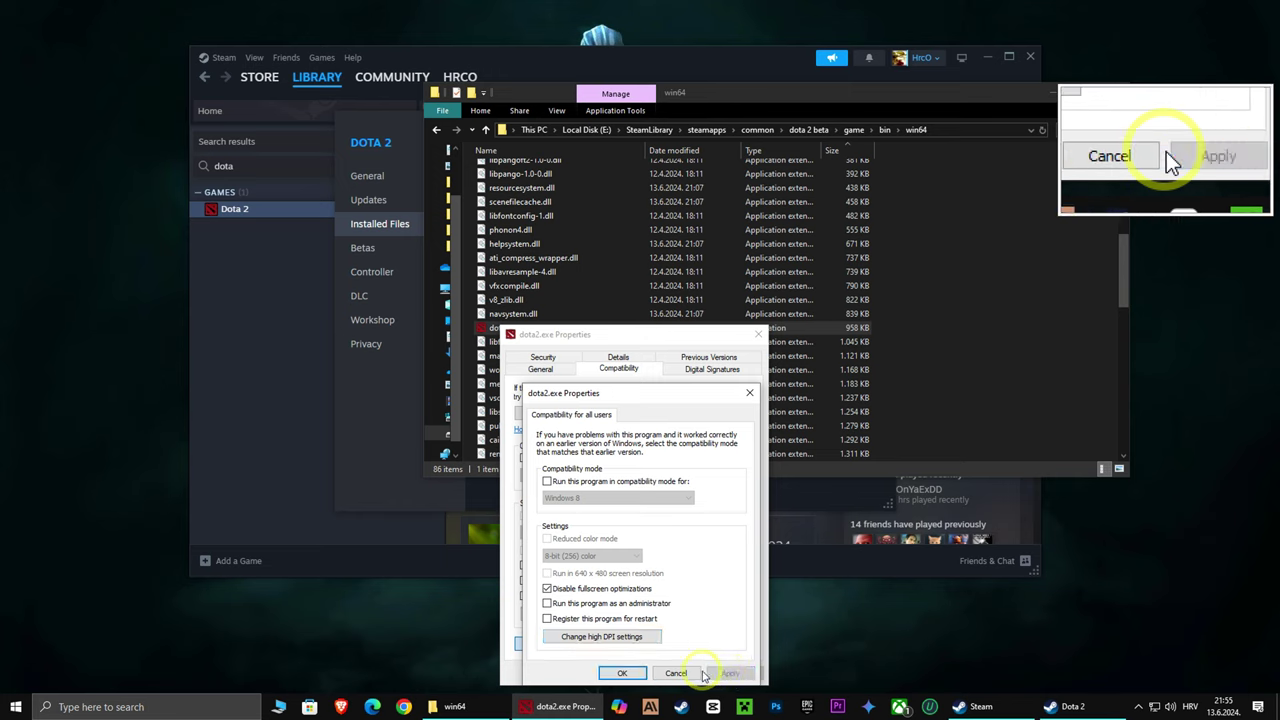
left_click(622, 673)
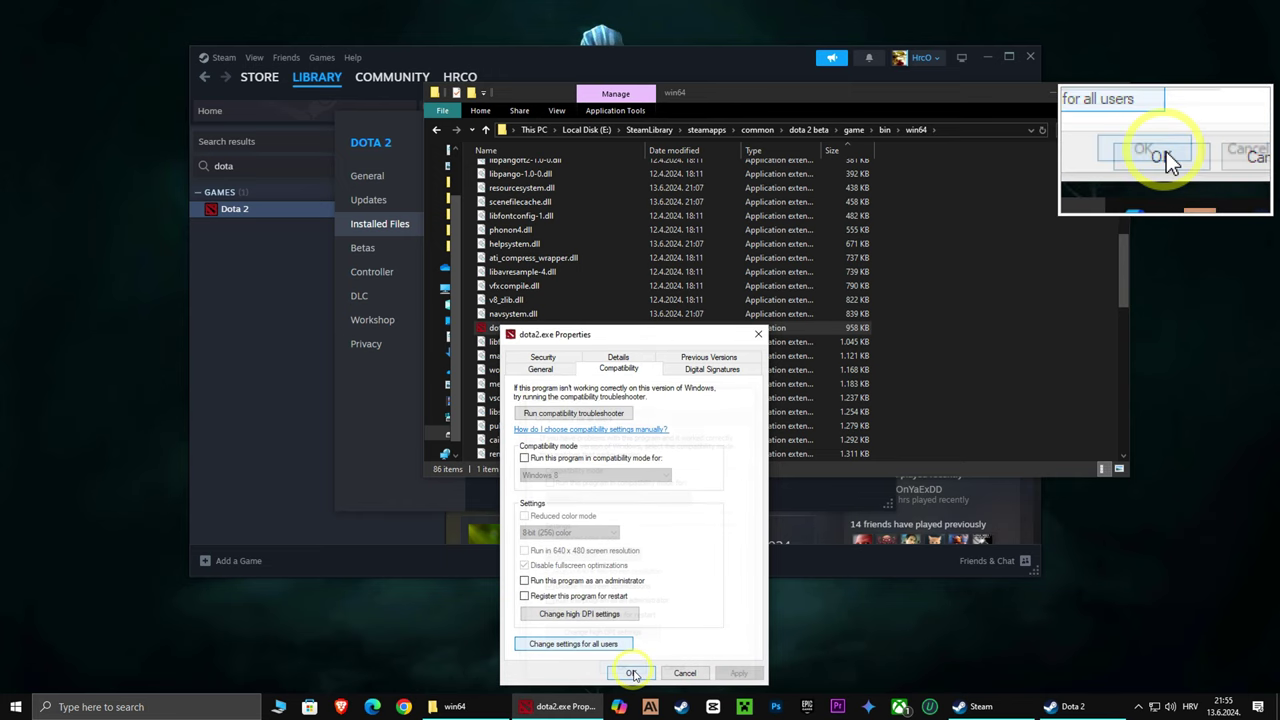
left_click(634, 673)
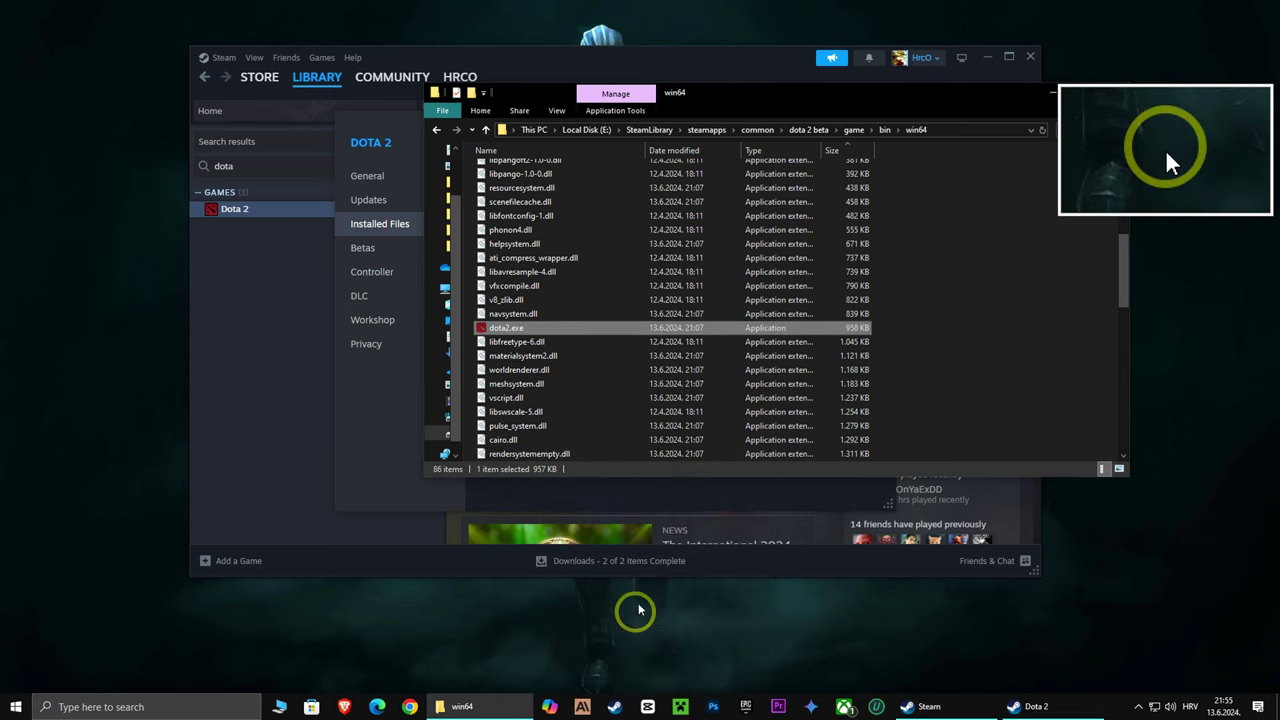
Step: Copy the full path of the win64 folder containing dota2.exe
left_click(955, 131)
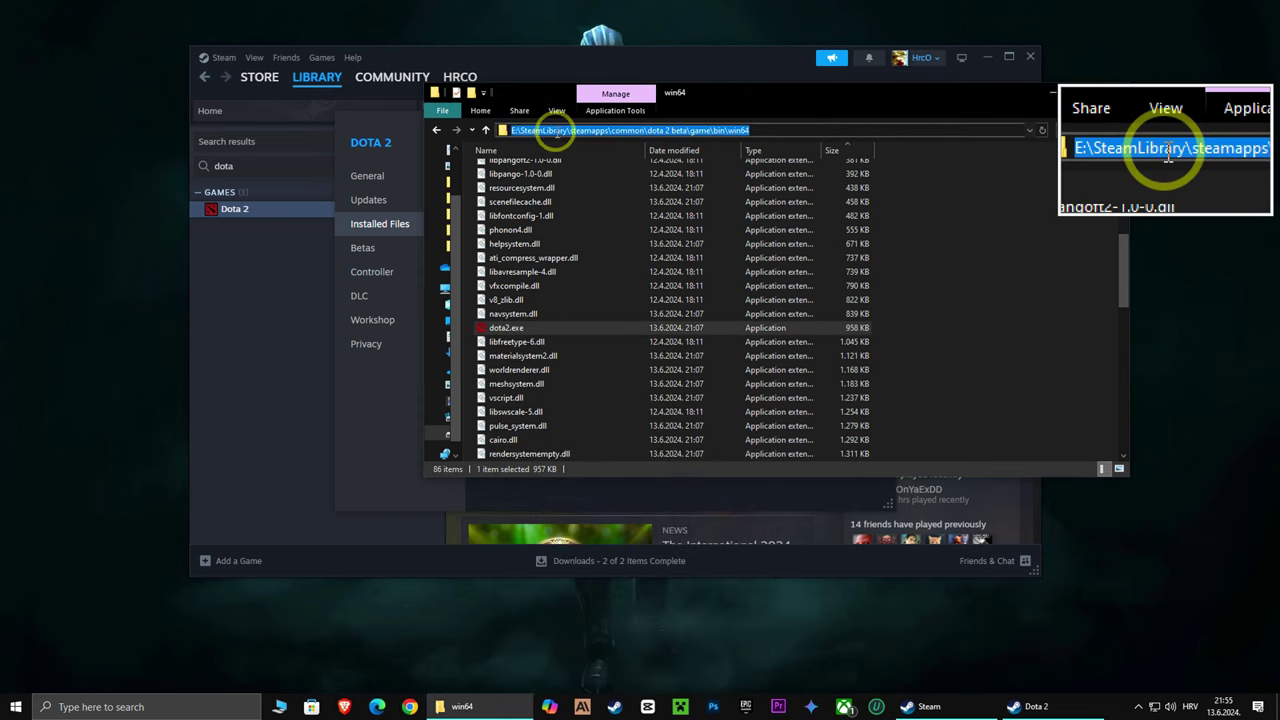
right_click(554, 133)
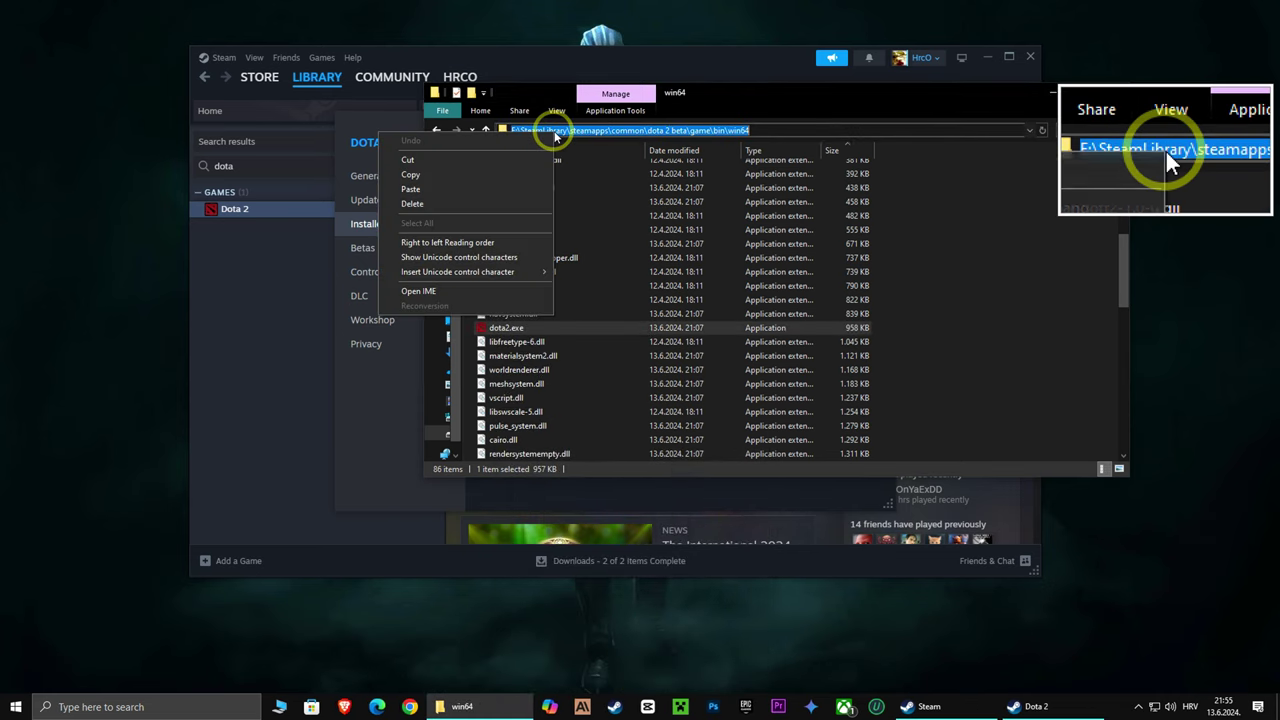
left_click(413, 176)
Step: Search Windows for "graphics settings" and open the Graphics settings page
left_click(100, 707)
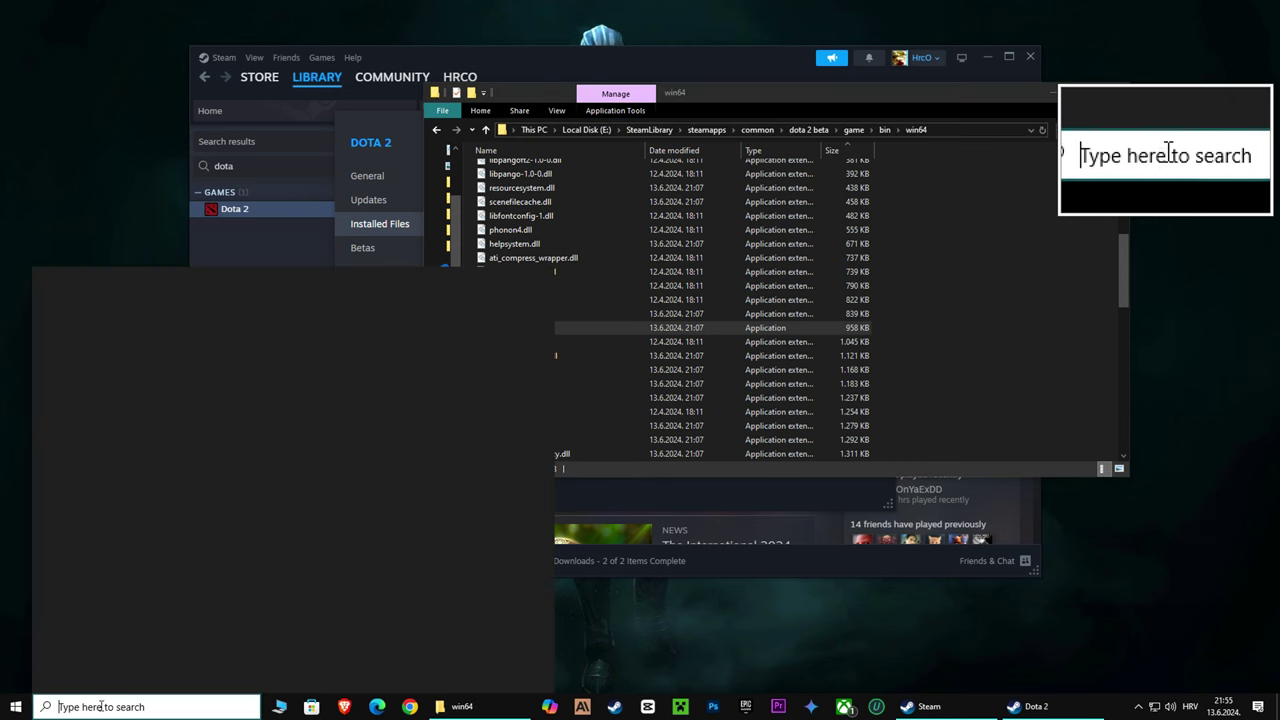
type("graphics settings")
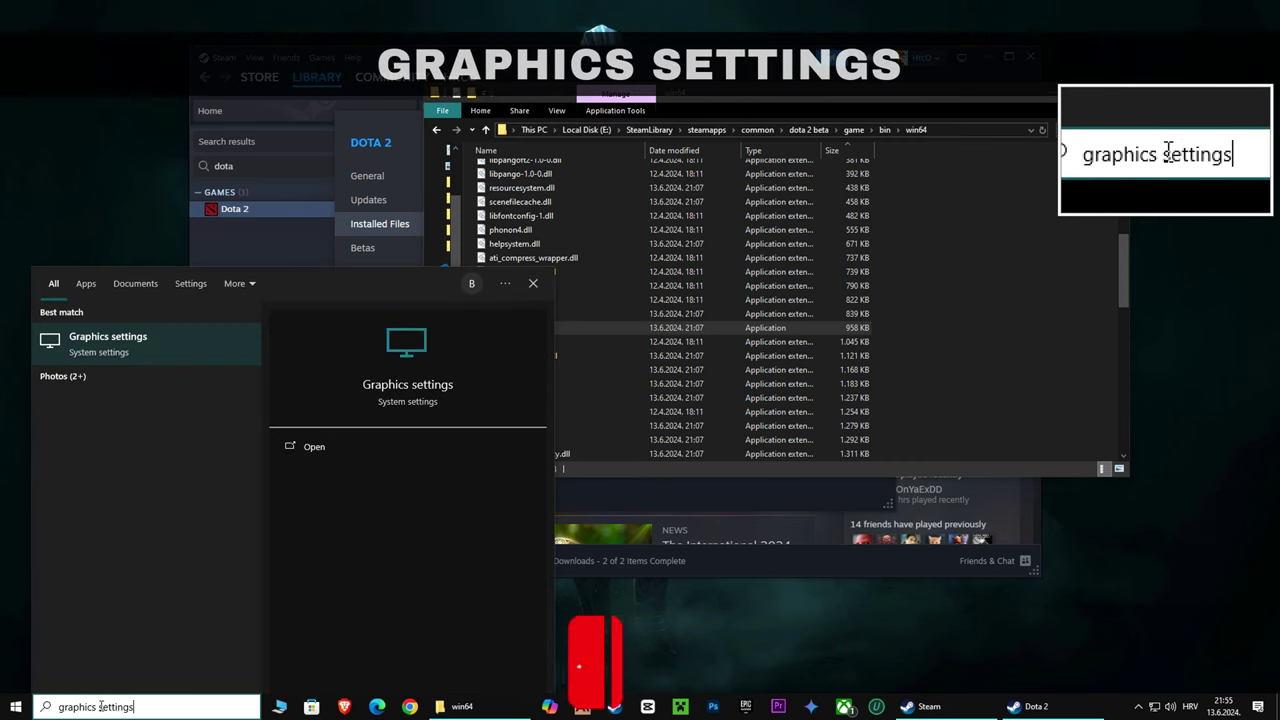
left_click(104, 347)
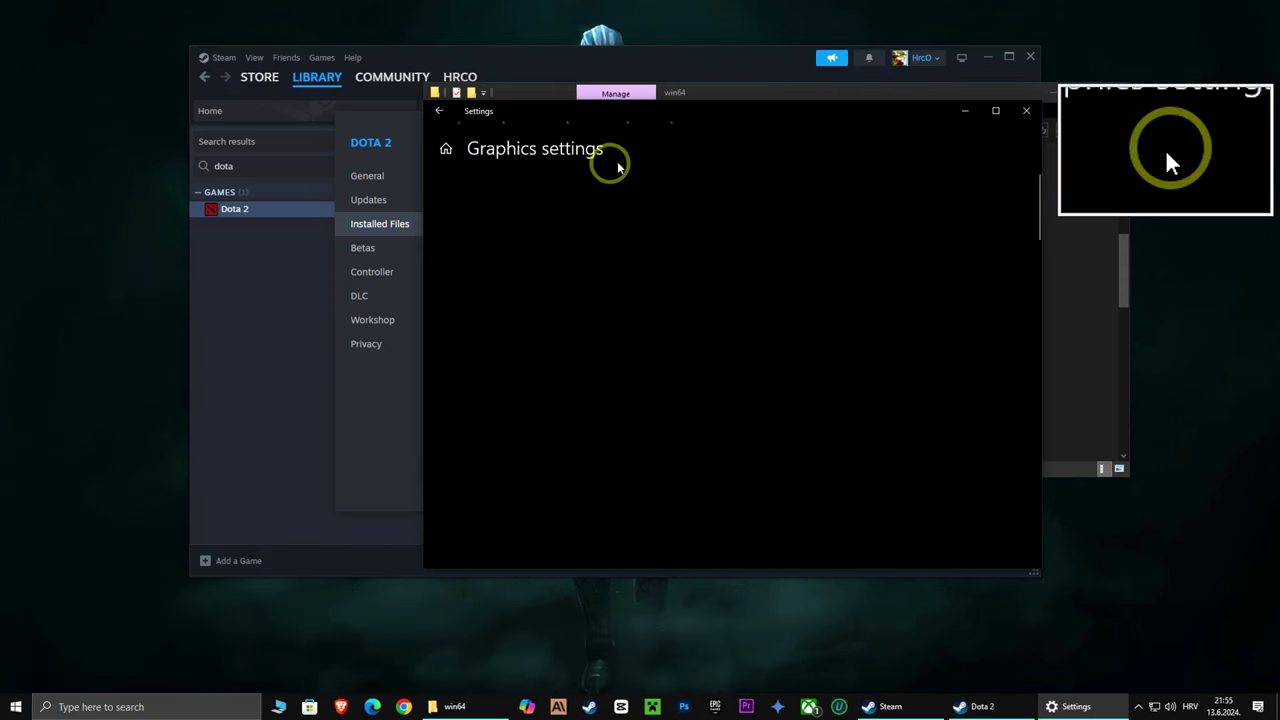
Step: Make sure hardware-accelerated GPU scheduling is turned on in the Graphics settings
left_click_drag(686, 109, 590, 97)
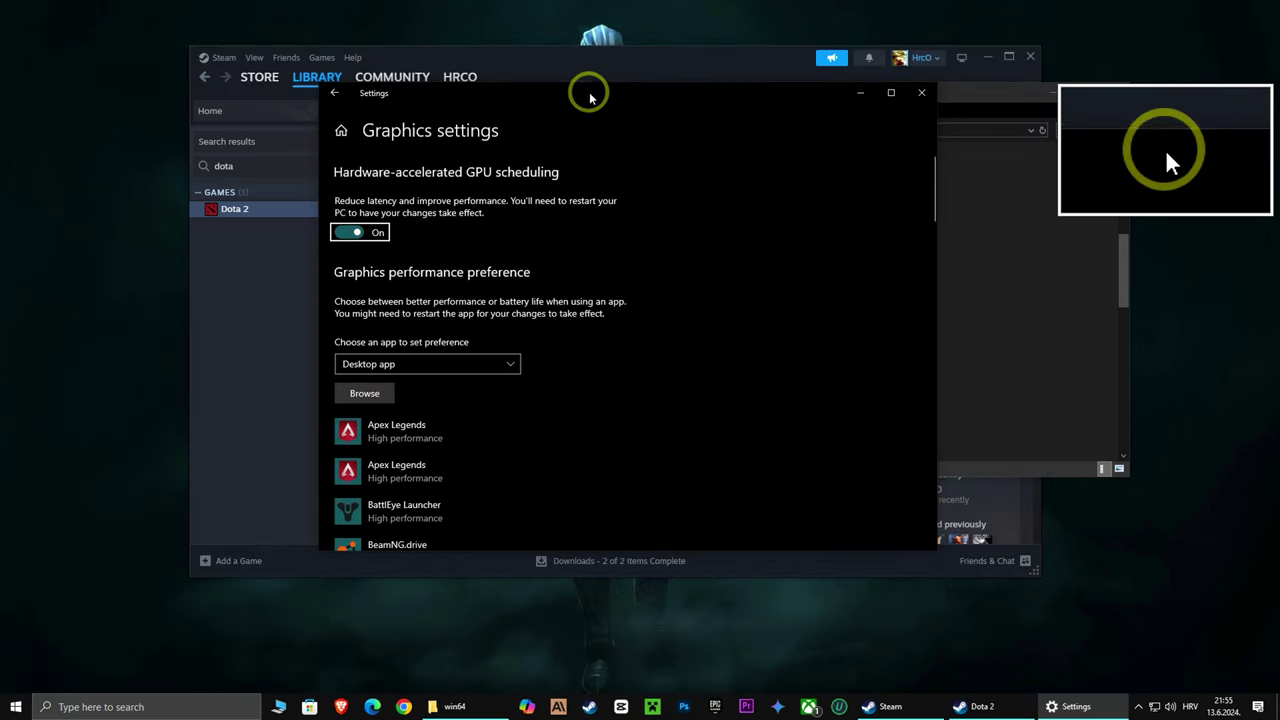
left_click(350, 232)
left_click(353, 233)
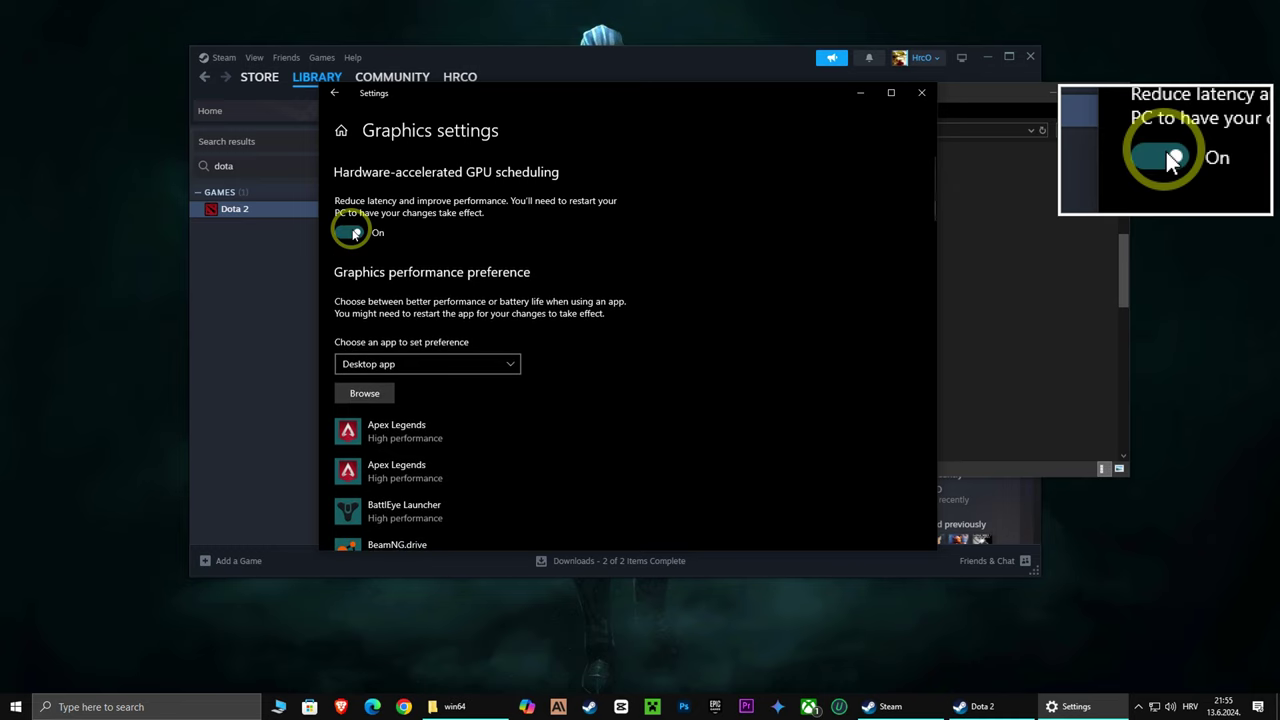
Step: Add dota2.exe as a desktop app to the graphics performance preferences, using the copied win64 folder path to locate it
left_click(366, 394)
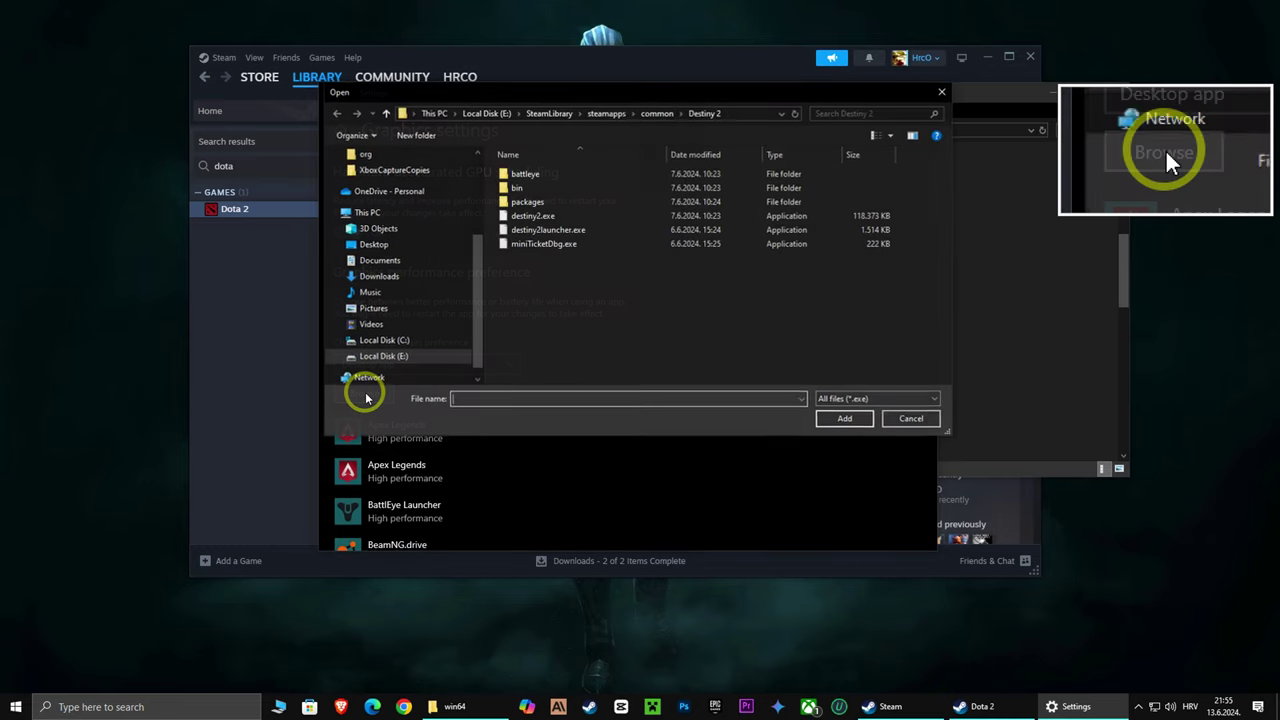
left_click(756, 113)
right_click(516, 112)
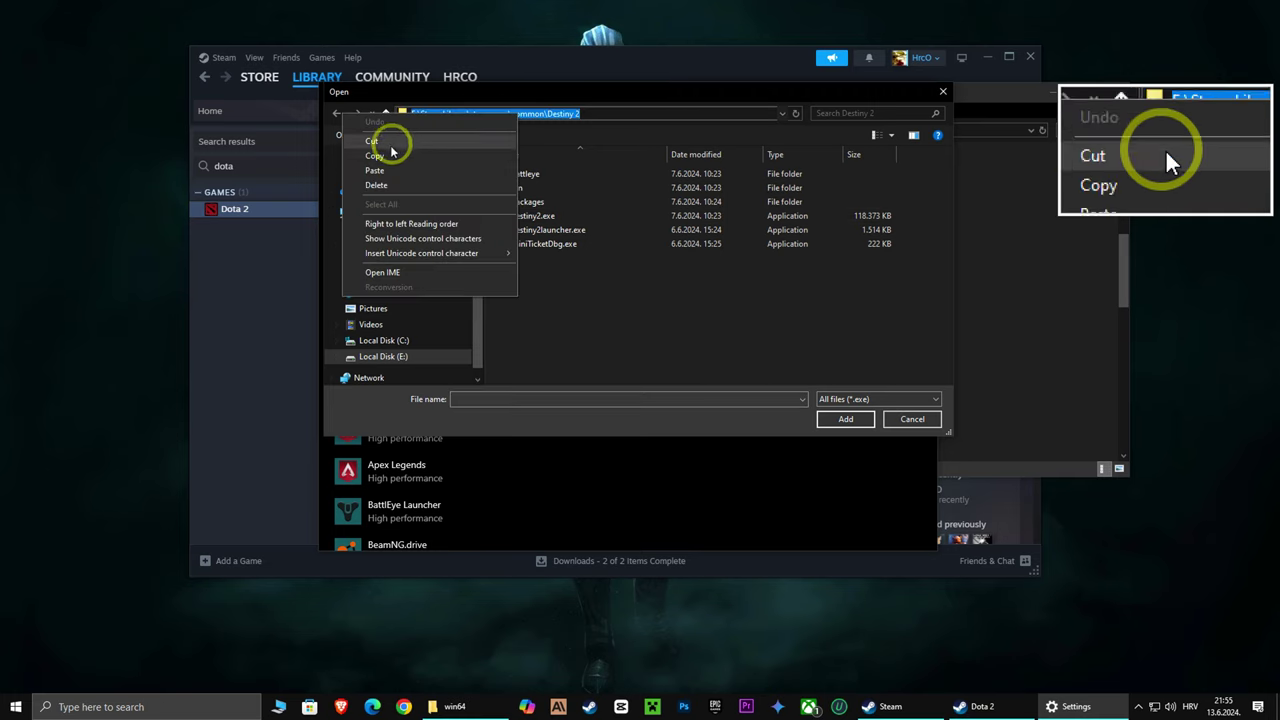
left_click(362, 165)
left_click(796, 114)
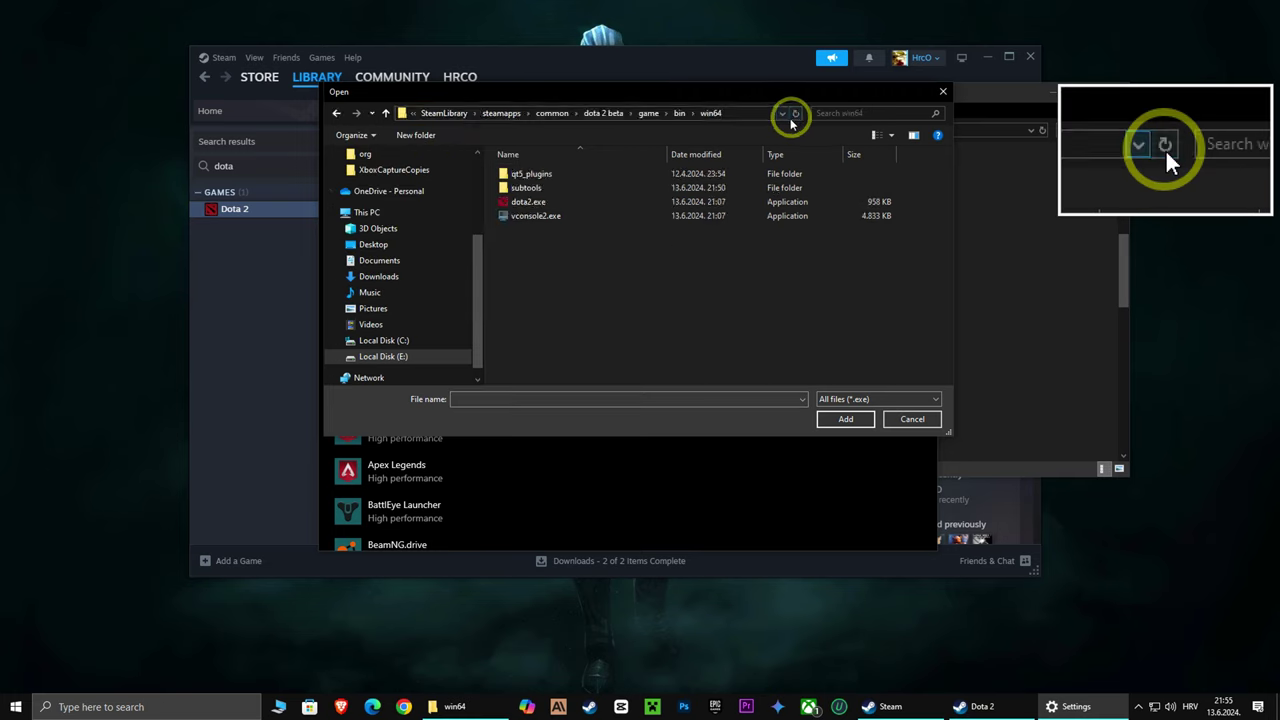
left_click(521, 203)
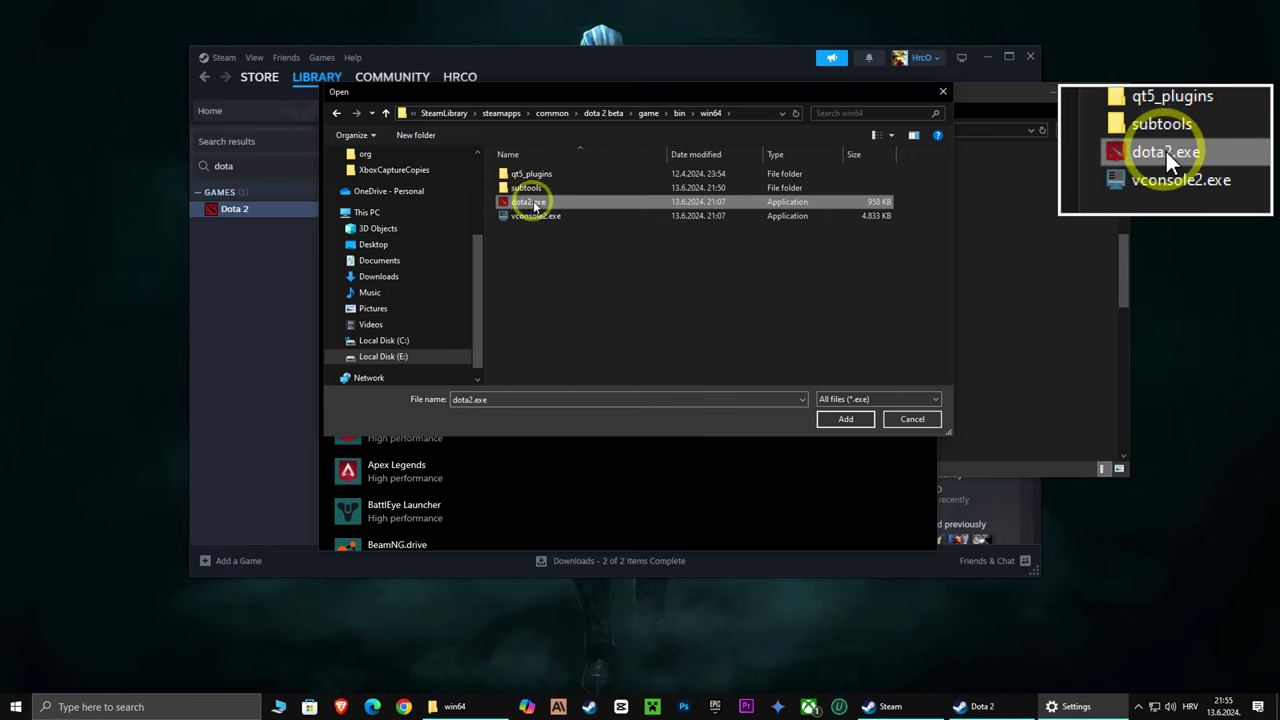
left_click(845, 420)
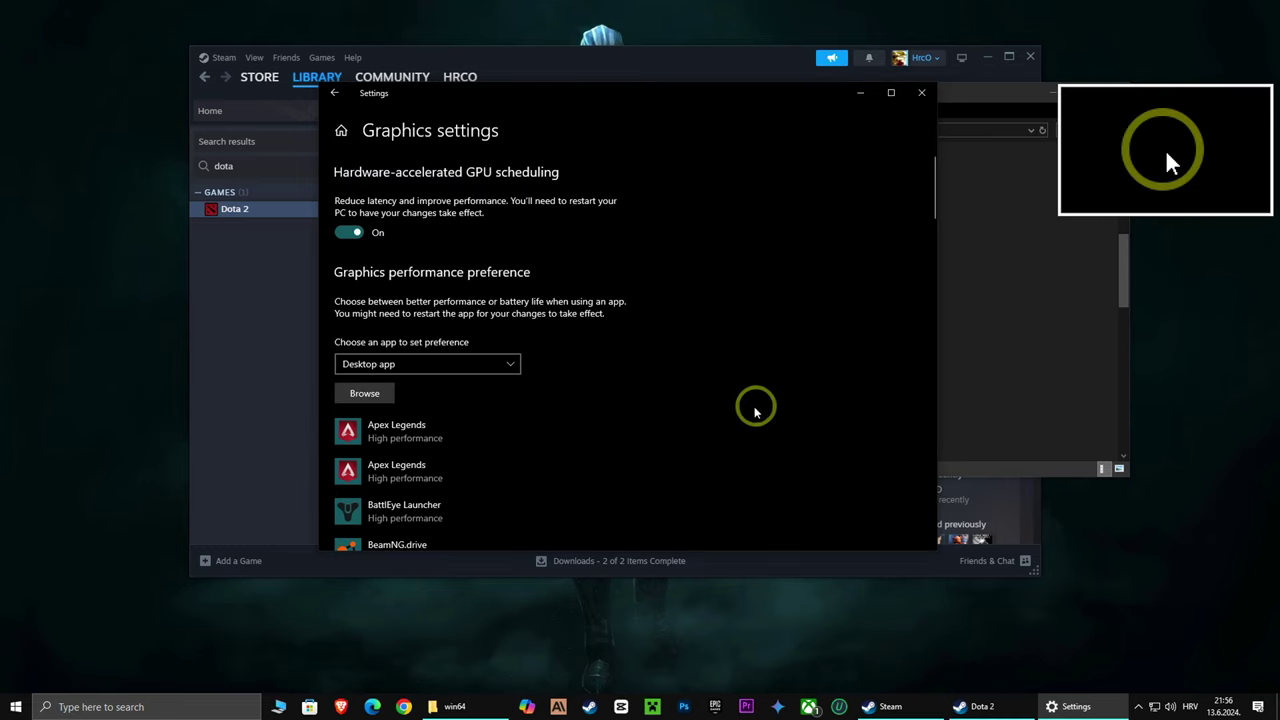
Step: Set the graphics preference of dota2.exe to High performance and save it
scroll(506, 357, "down", 10)
left_click(525, 523)
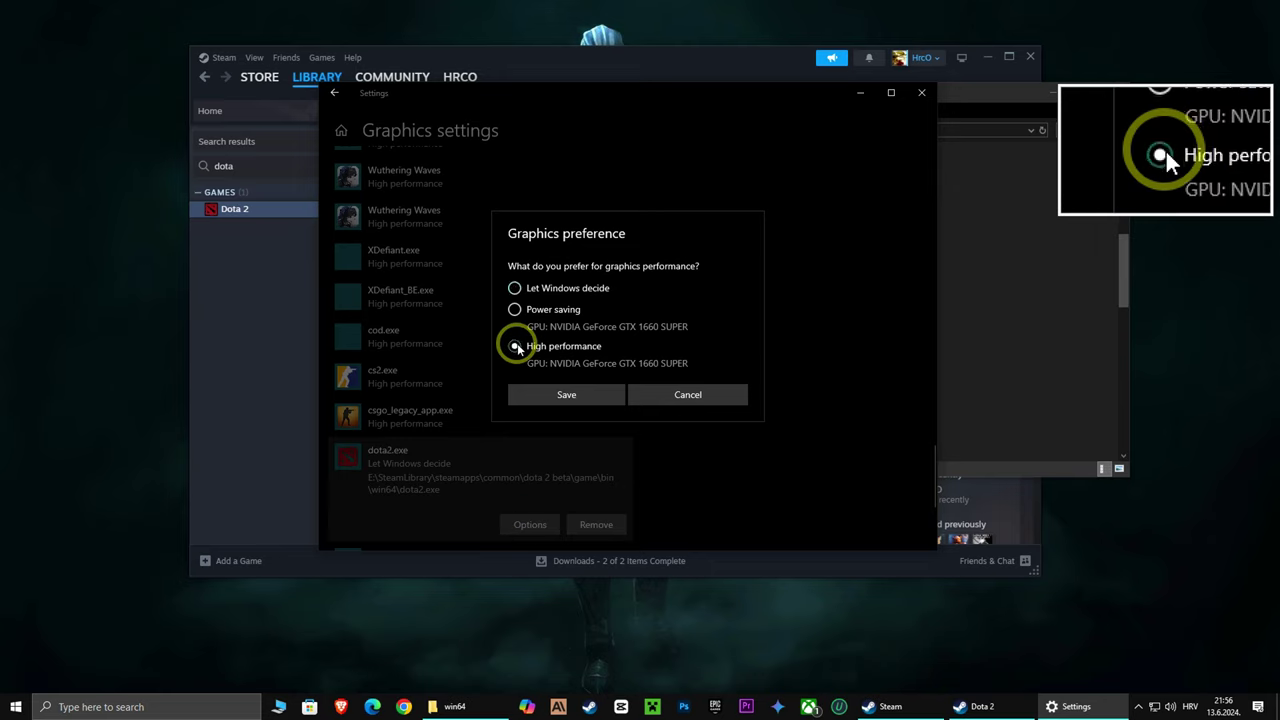
left_click(569, 394)
Step: Close the Graphics settings, the win64 folder and the Dota 2 properties, and minimize Steam
left_click(921, 94)
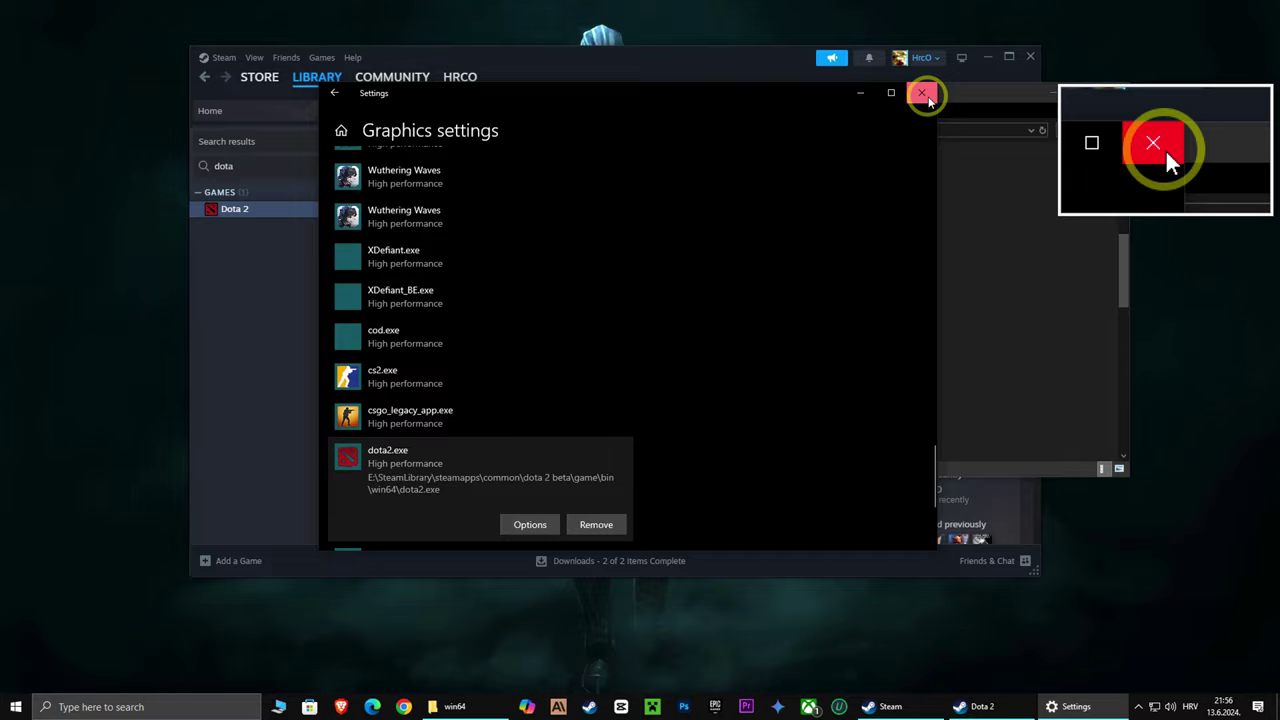
left_click(967, 106)
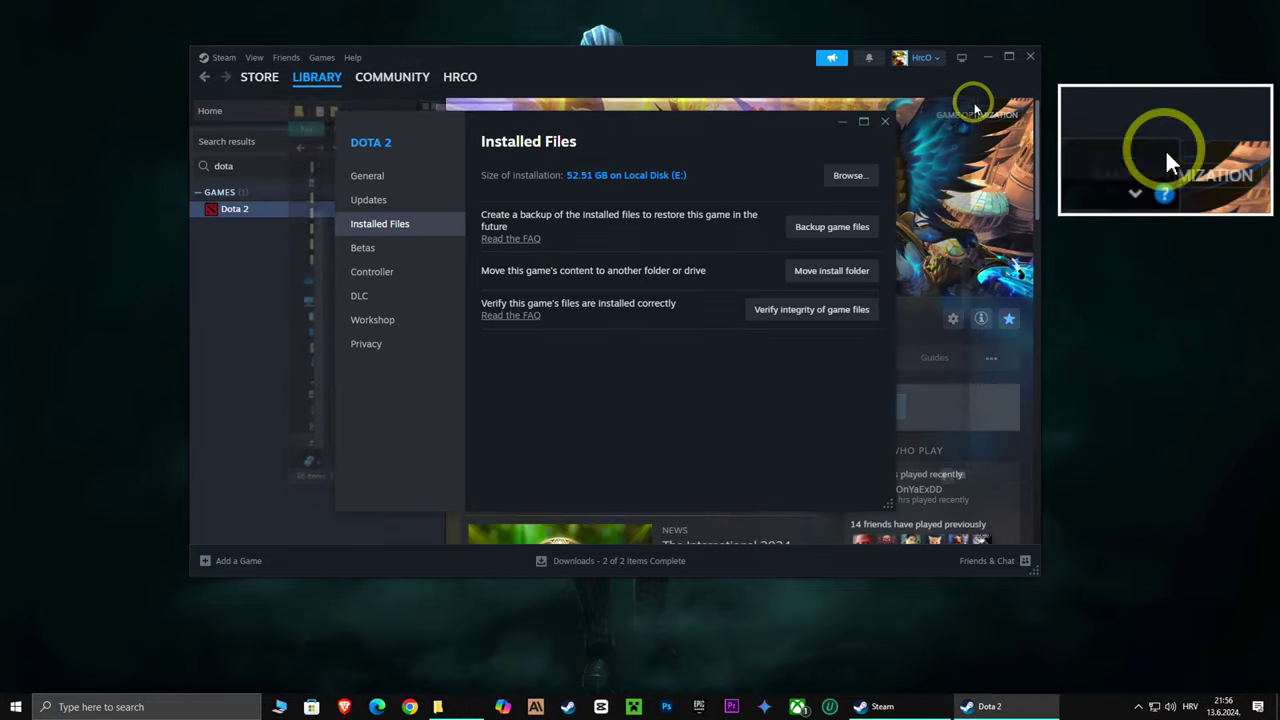
left_click(886, 124)
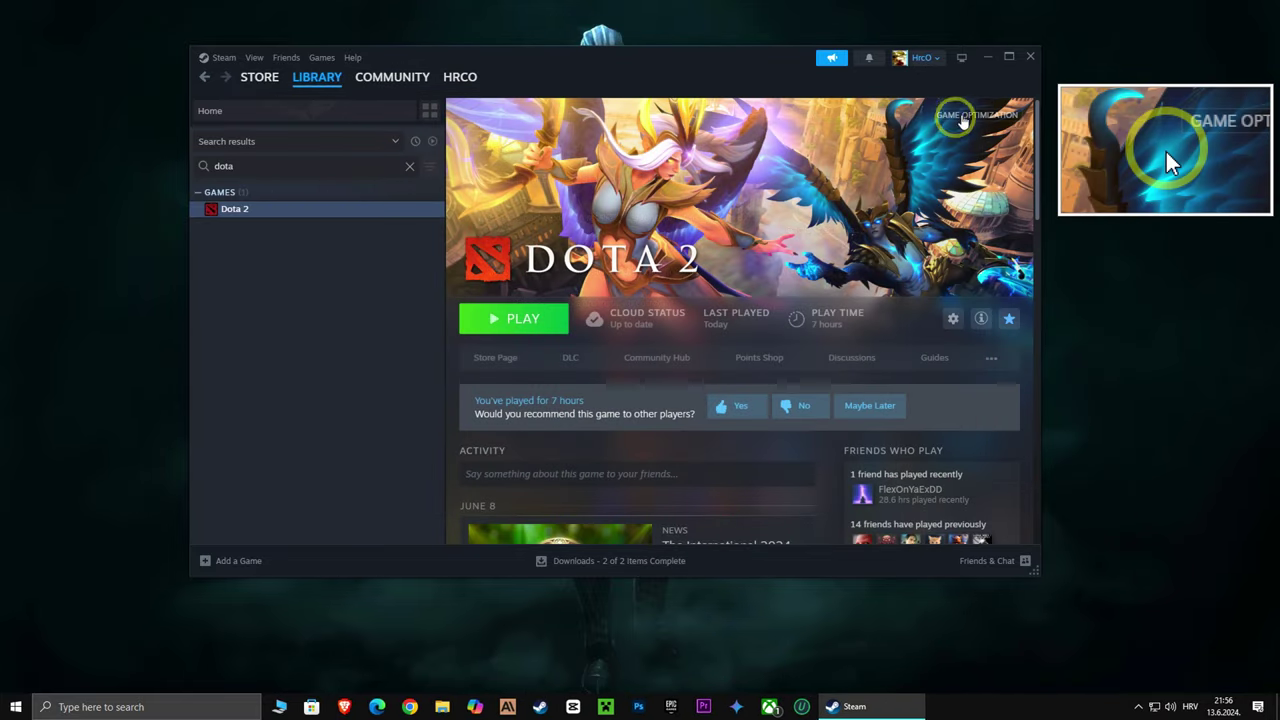
left_click(988, 60)
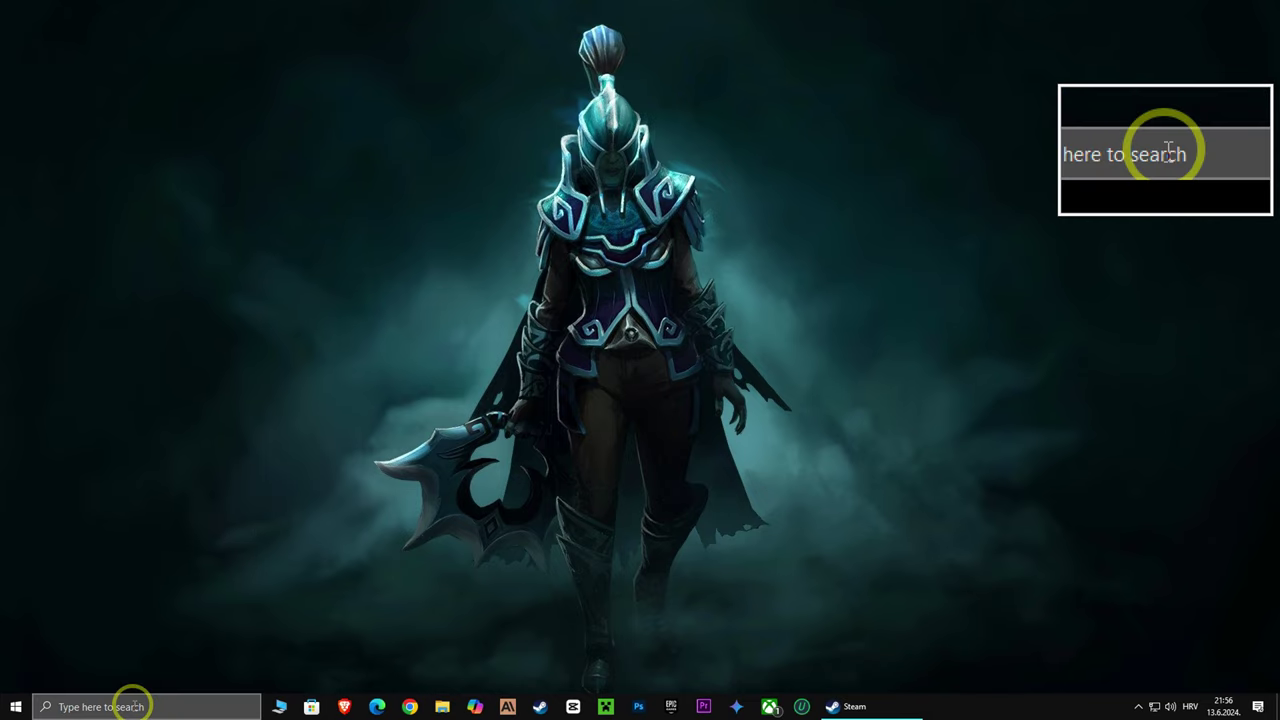
Step: Search Windows for "advanced system settings" and open View advanced system settings
left_click(136, 704)
type("advanc")
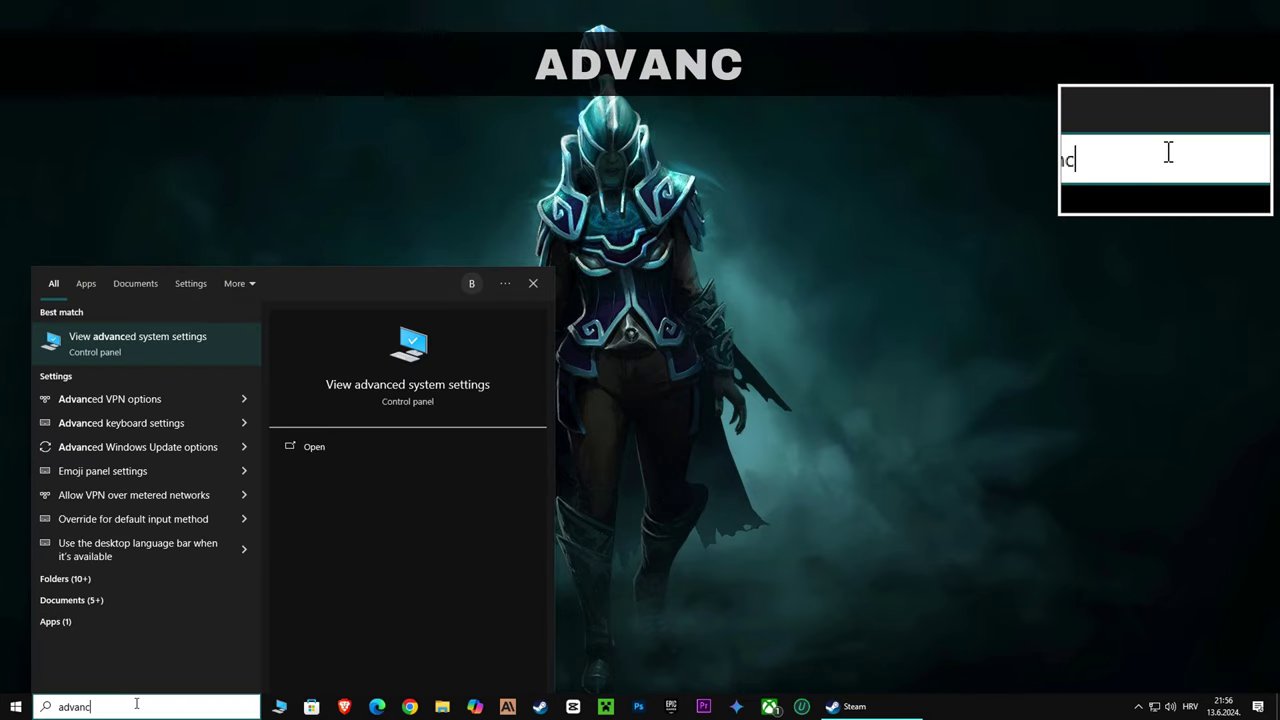
type("ed system")
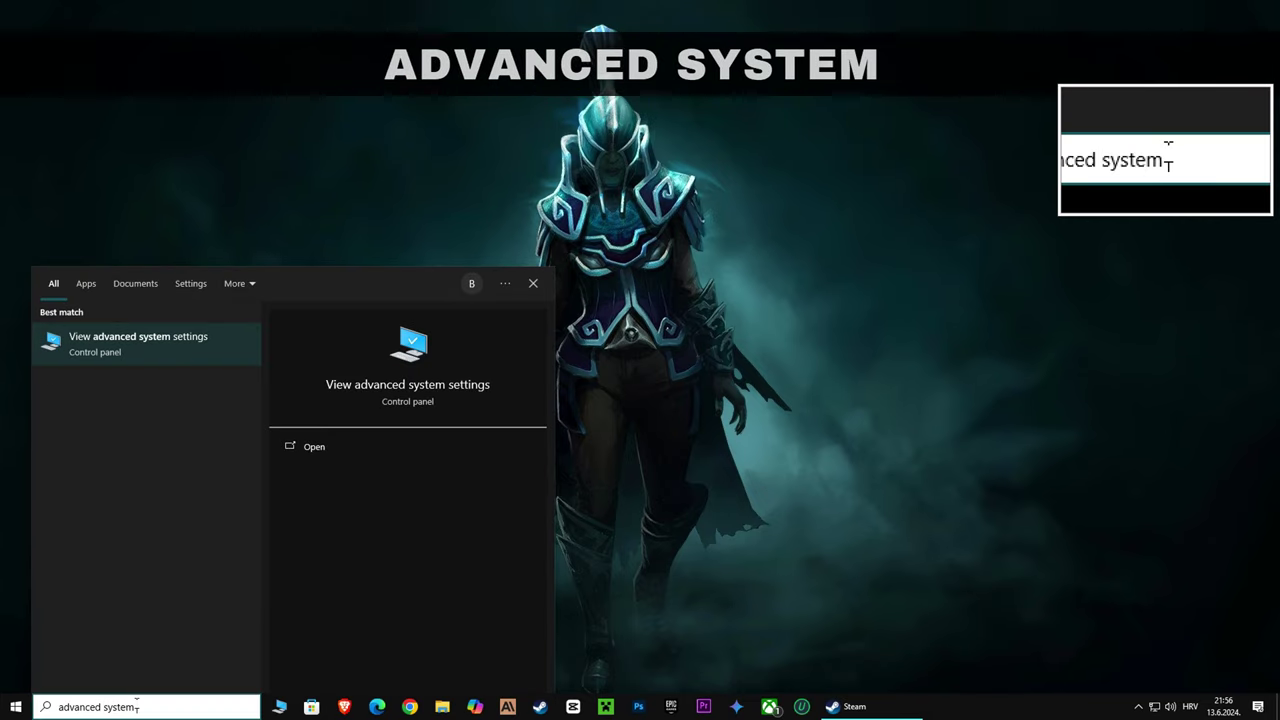
type(" settings")
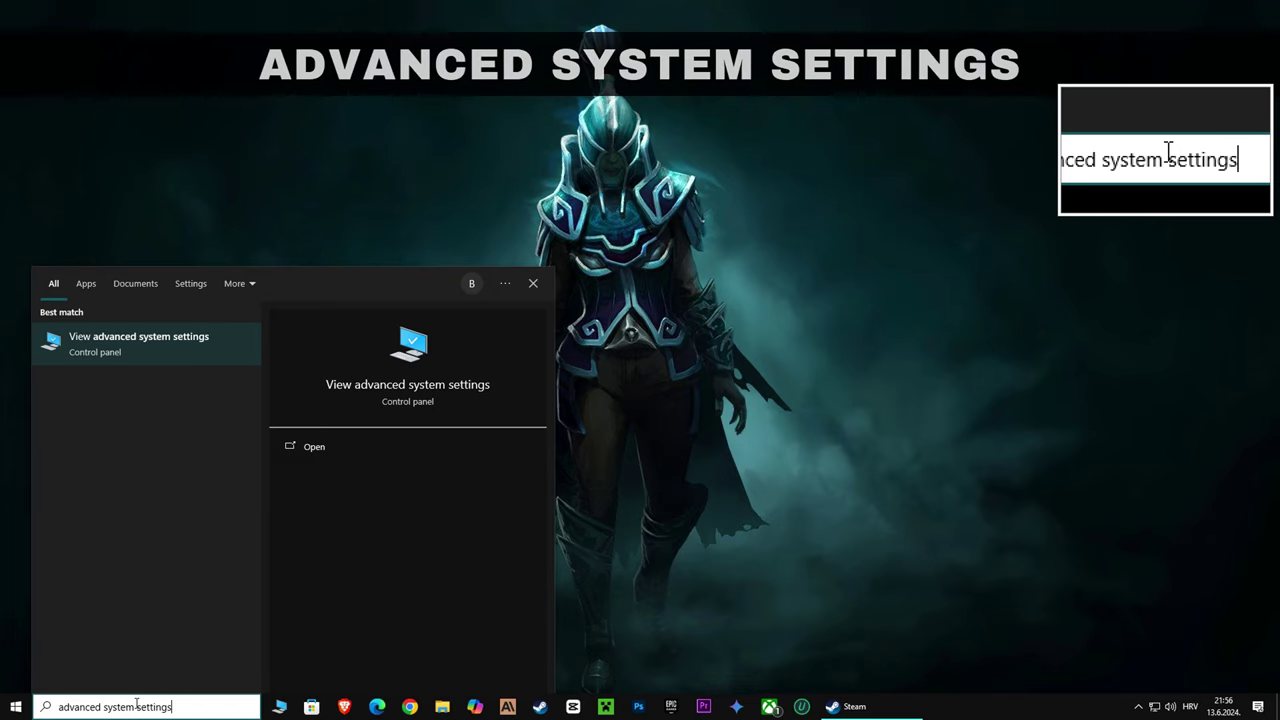
left_click(130, 353)
Step: Open the advanced Performance Options from System Properties and adjust processor scheduling for best performance of Programs
left_click_drag(157, 49, 434, 214)
left_click(350, 233)
left_click(436, 233)
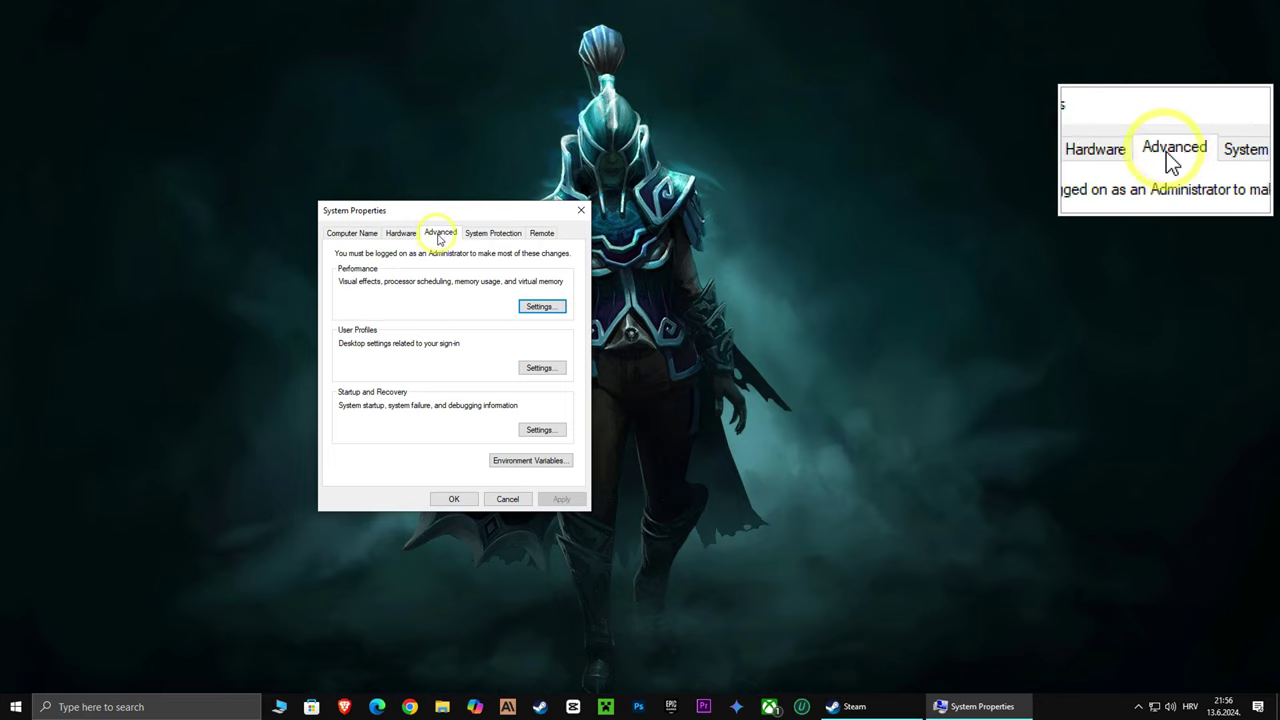
left_click(538, 307)
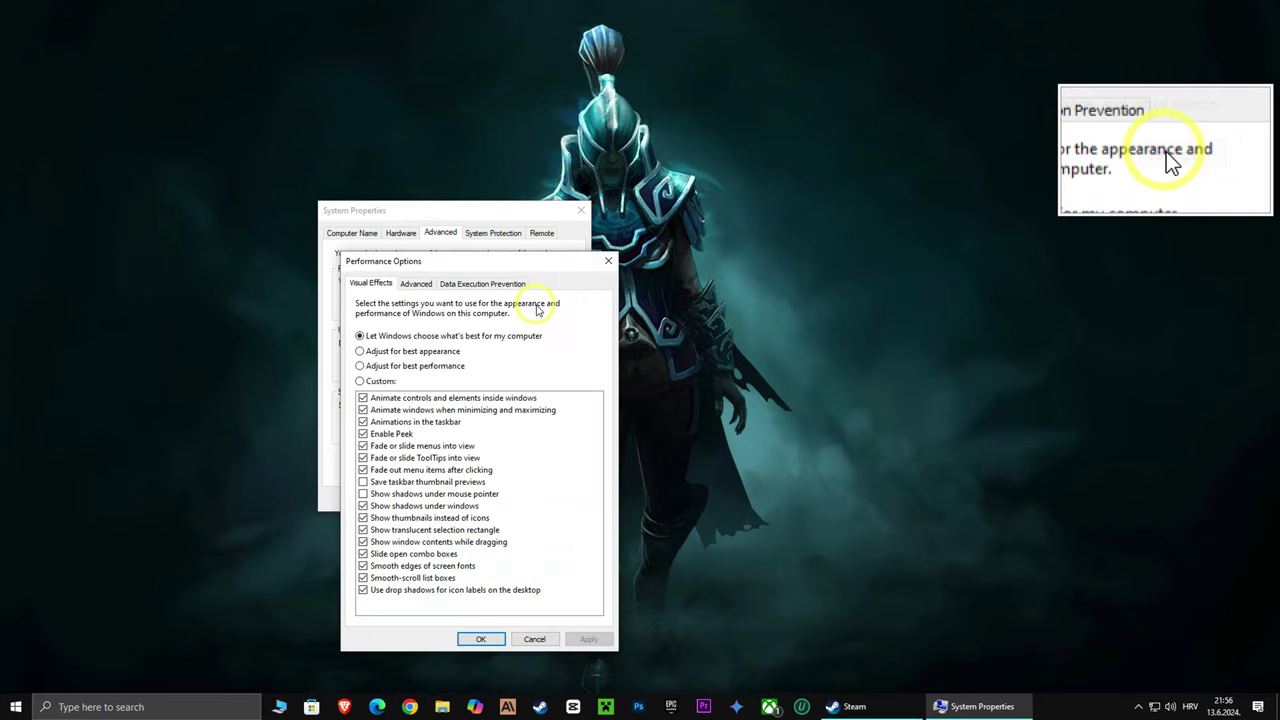
left_click(416, 285)
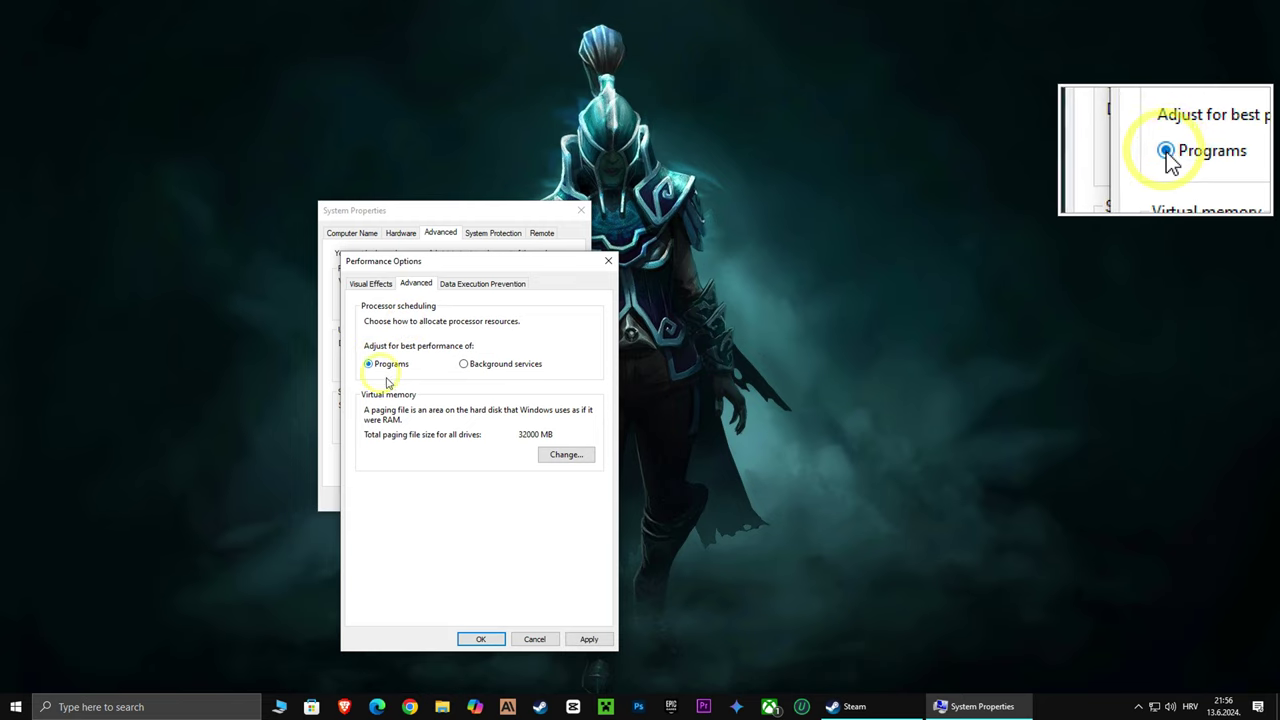
Step: Open the virtual memory settings, keep automatic paging file management off for all drives, and select drive C:
left_click(562, 456)
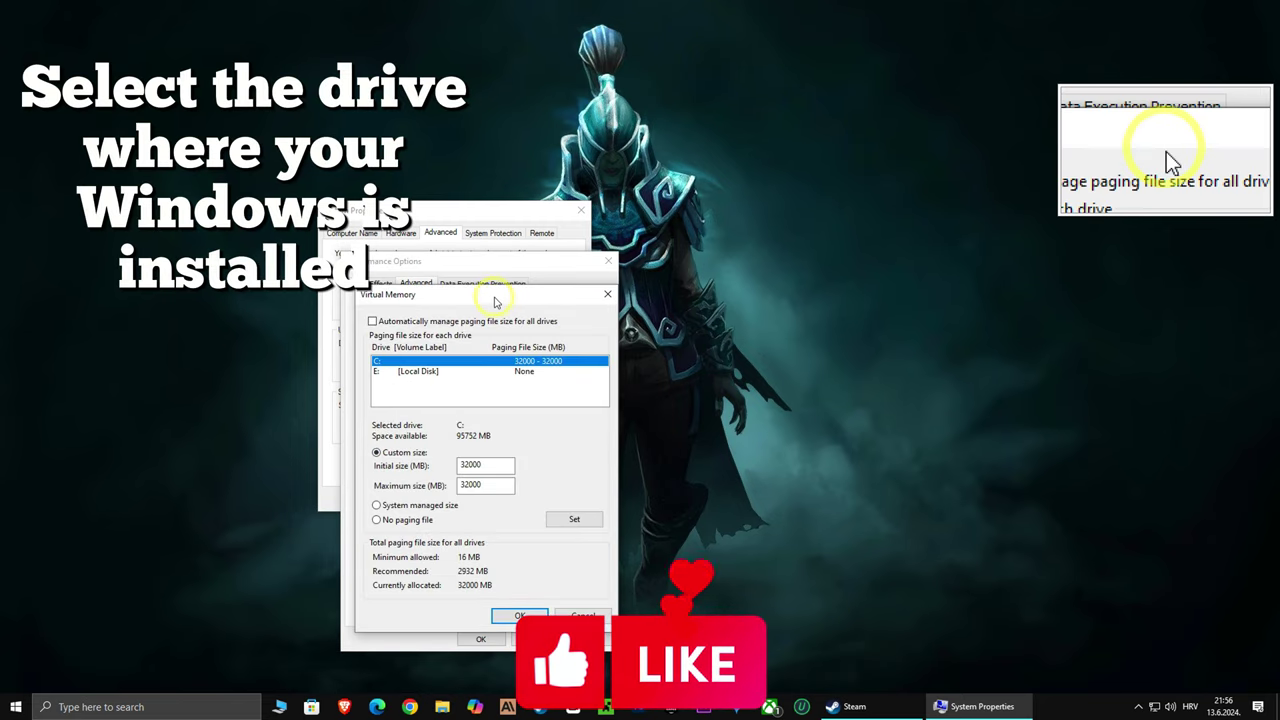
left_click(421, 280)
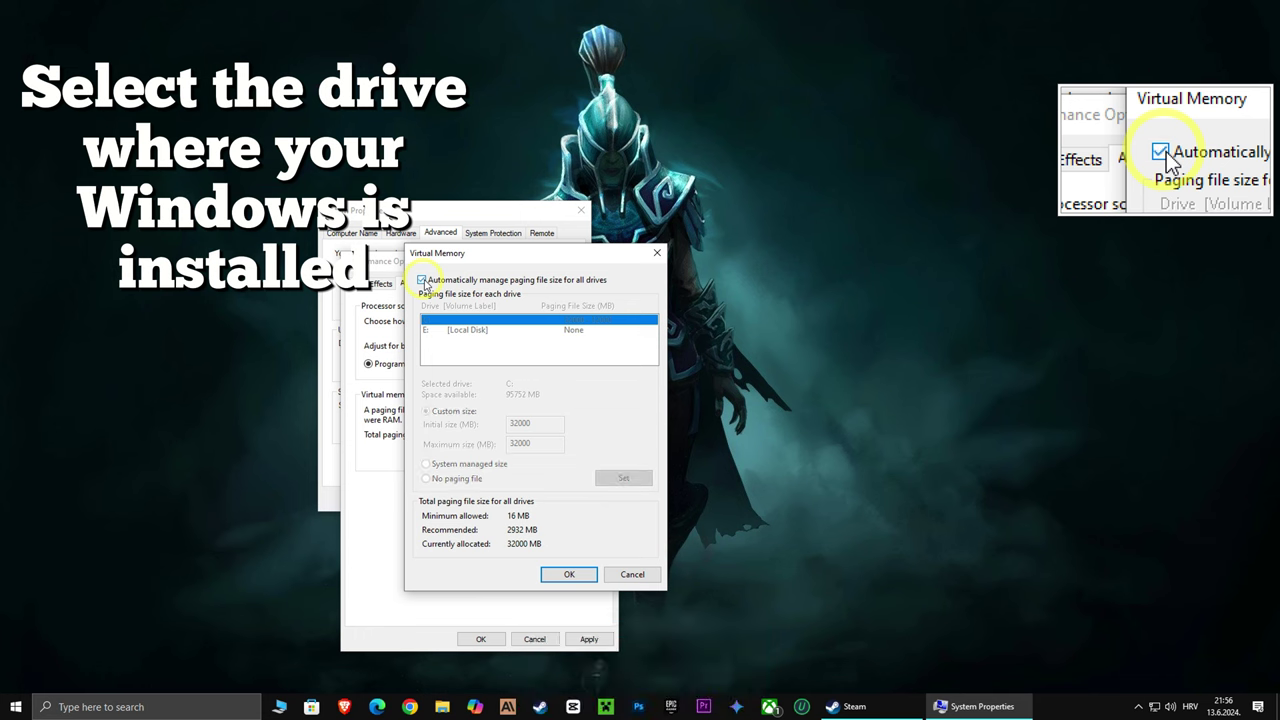
left_click(421, 280)
left_click(462, 330)
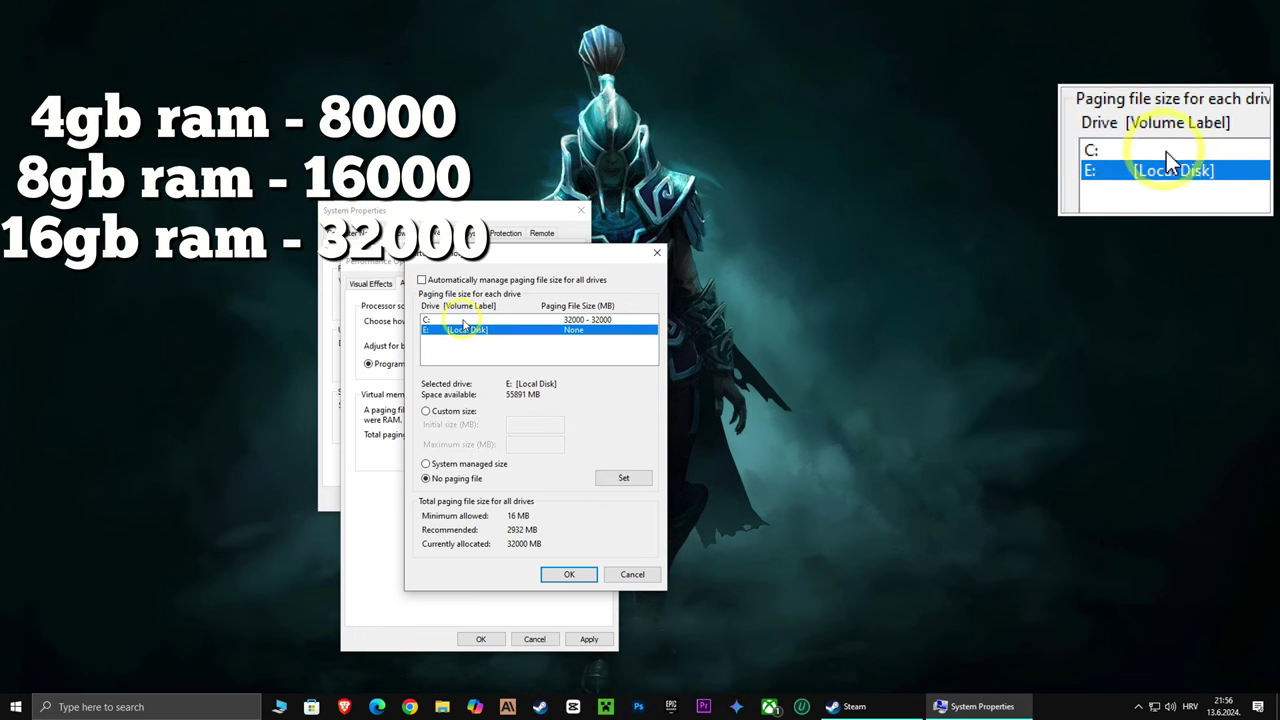
left_click(472, 320)
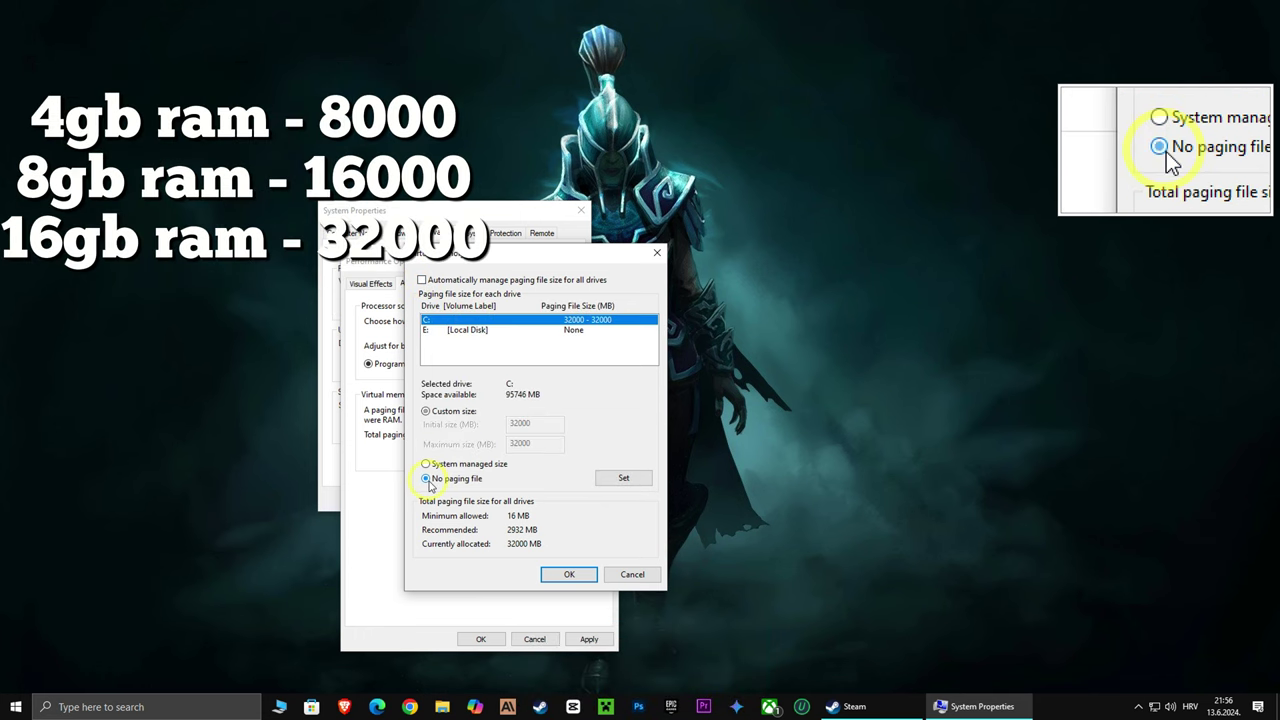
Step: Give drive C: a custom paging file with initial and maximum sizes of 32000 MB, and accept all system property changes
left_click(426, 412)
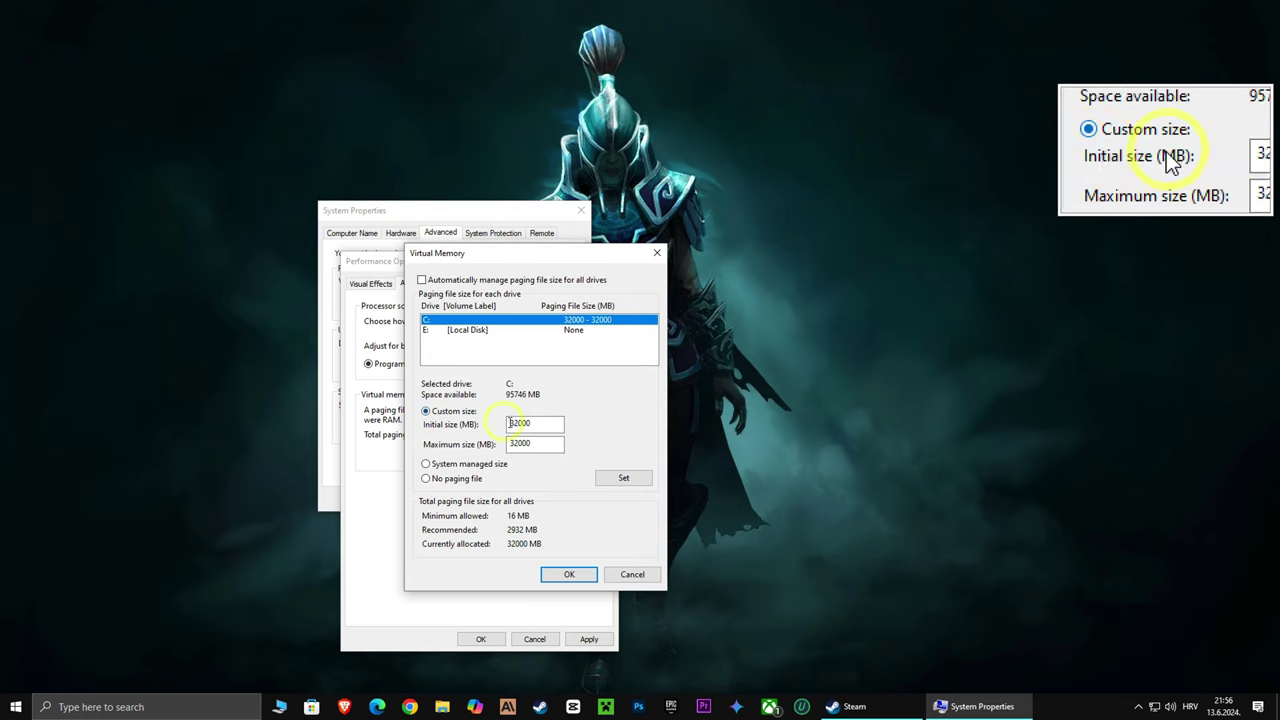
type("32000")
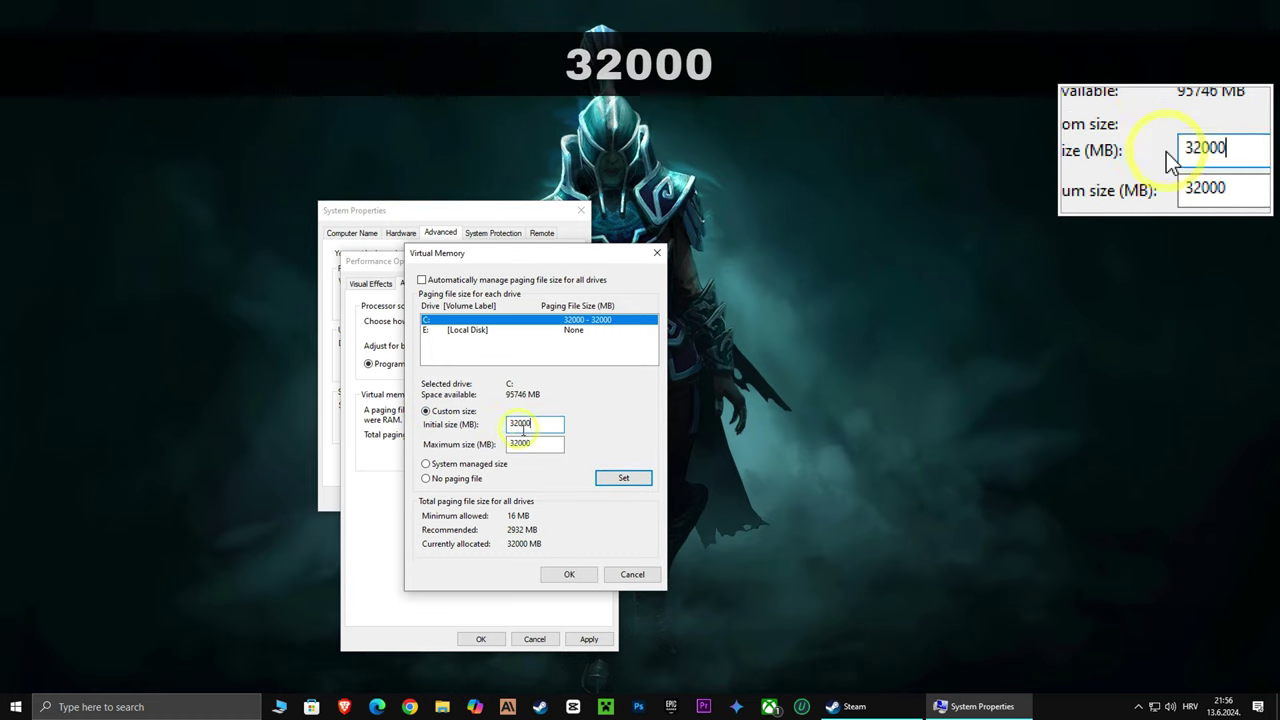
type("320")
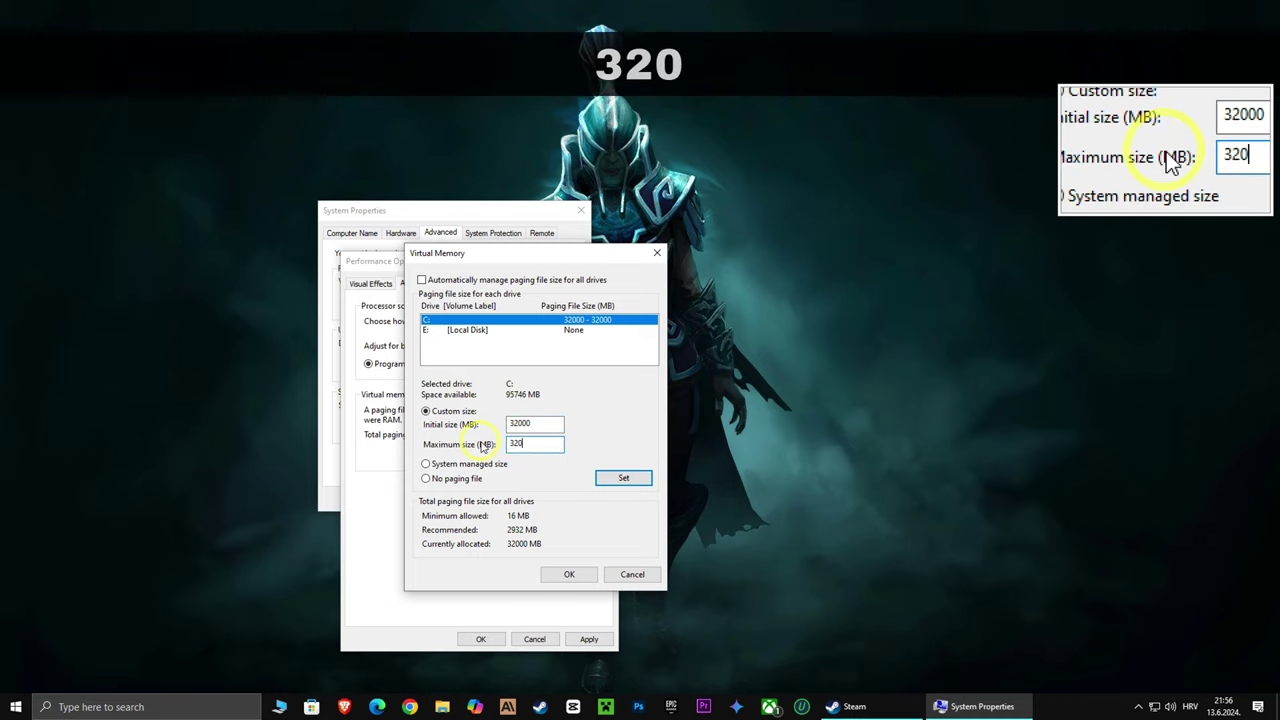
type("00")
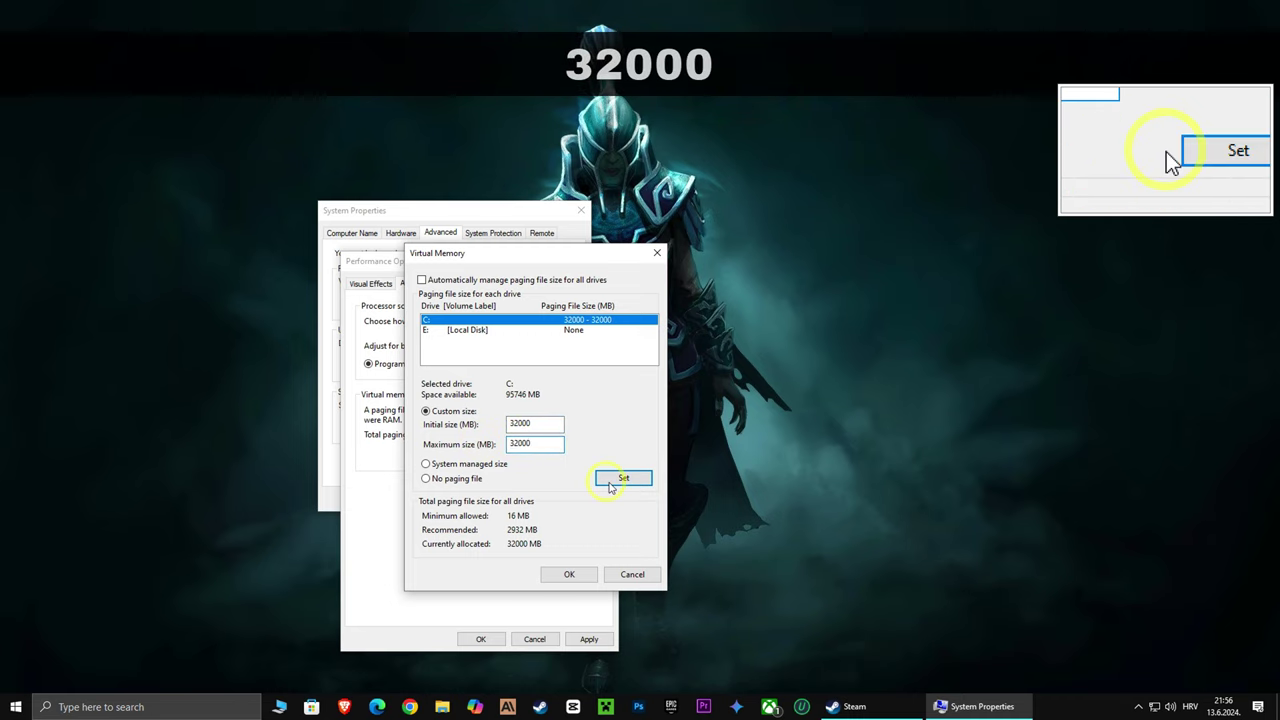
left_click(569, 574)
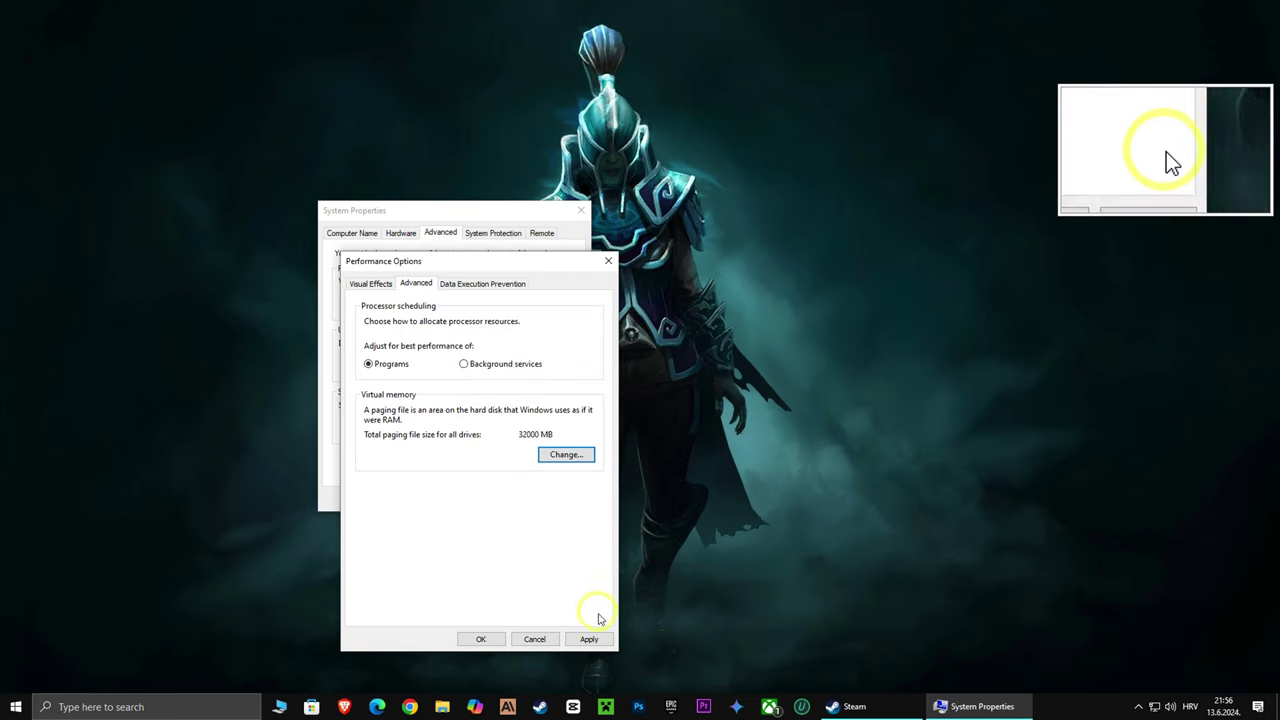
left_click(481, 639)
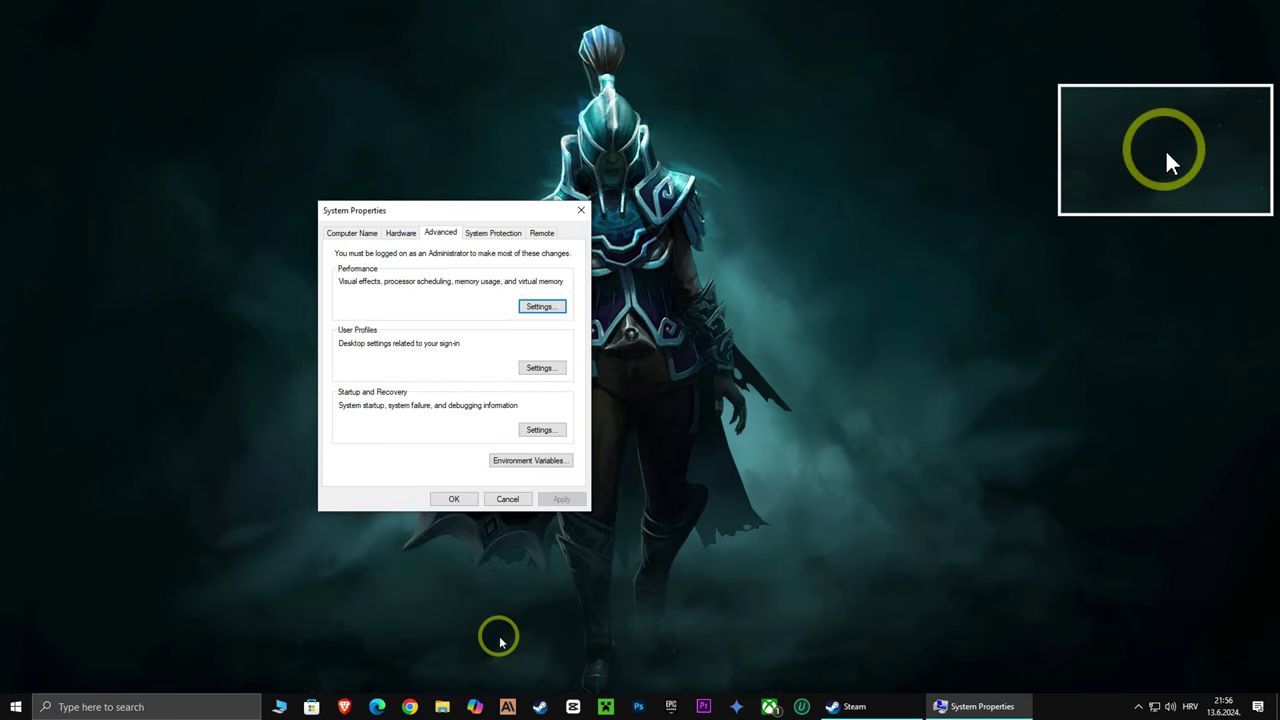
left_click(456, 499)
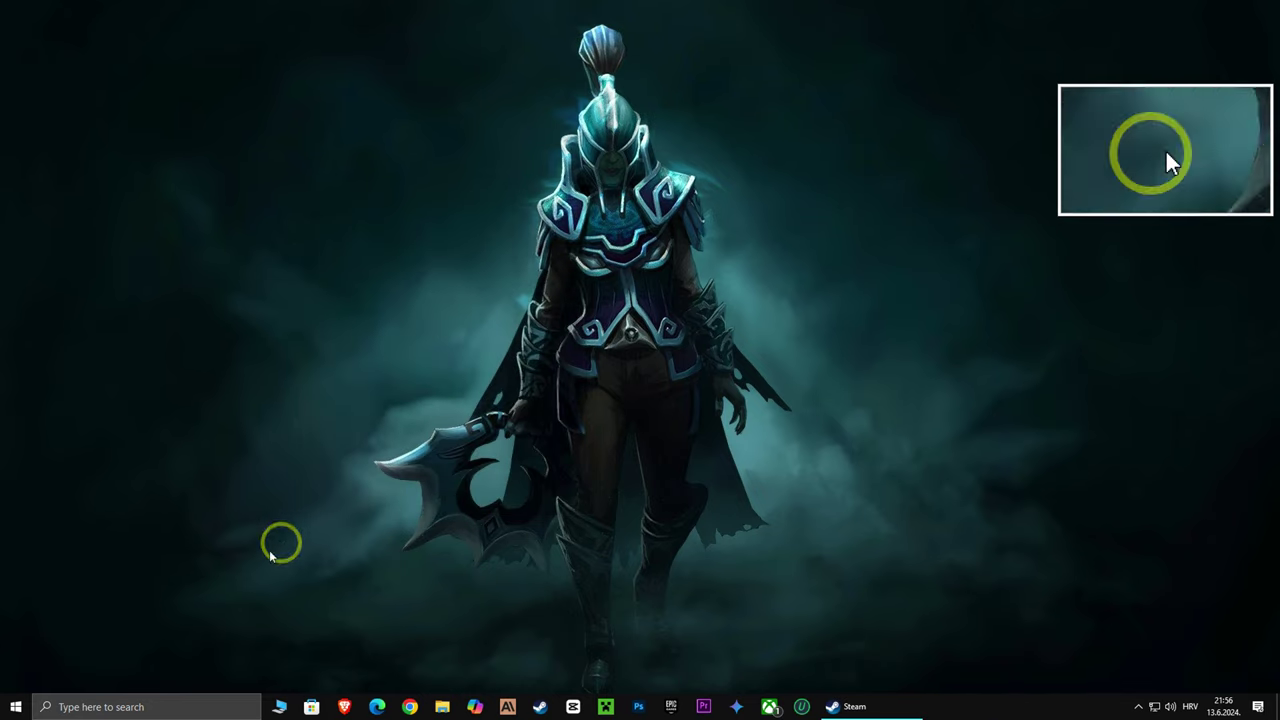
Step: Search Windows for "edit power plan", choose the High performance plan in Power Options, and close the window
left_click(106, 706)
type("edit ")
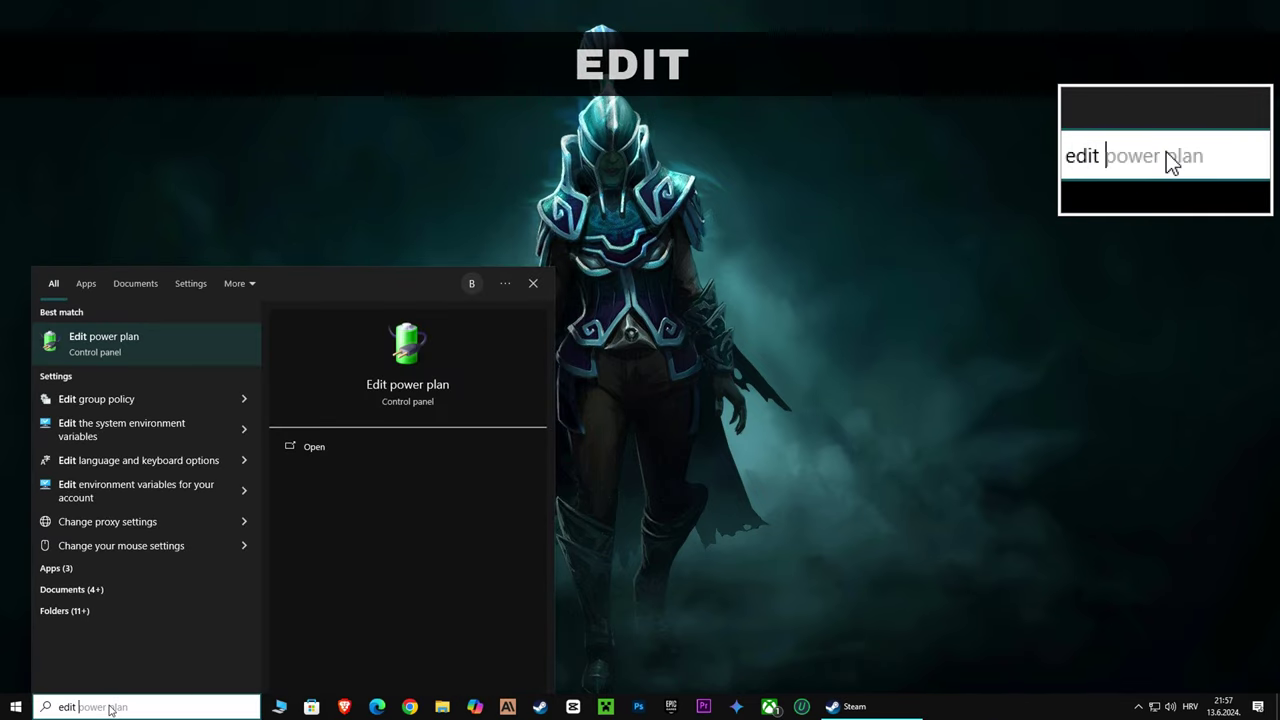
type("power plan")
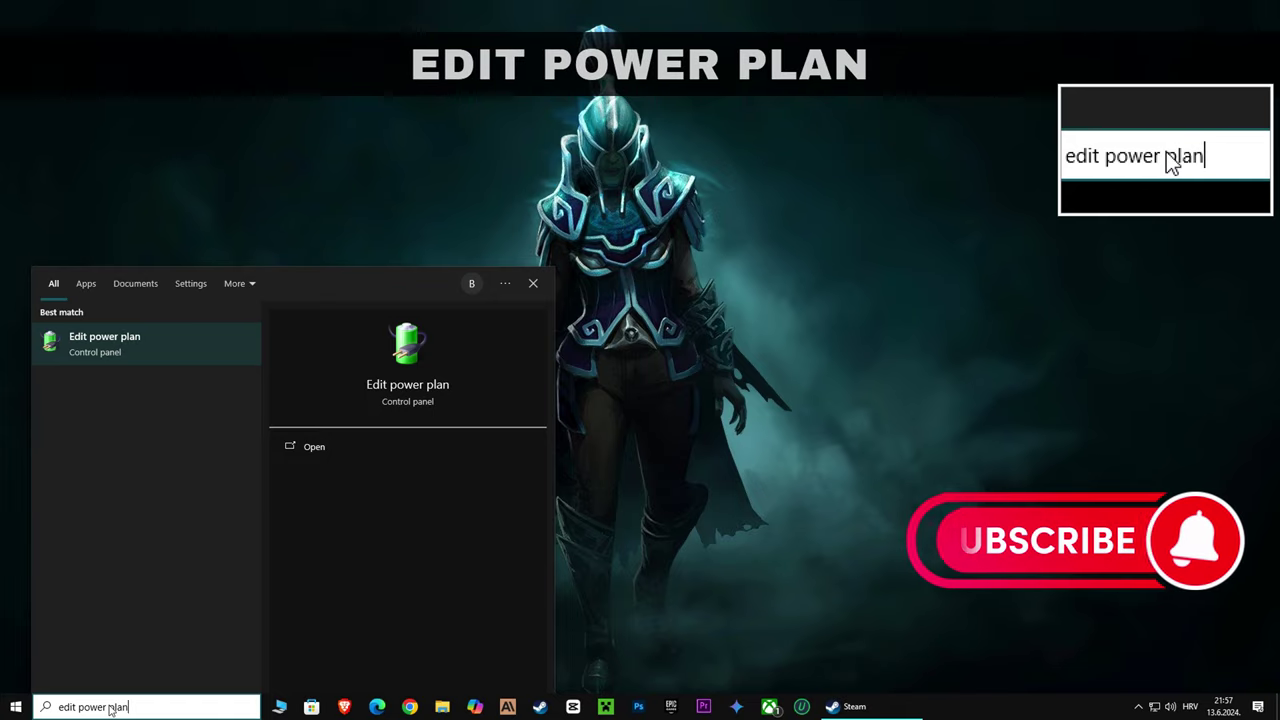
left_click(103, 350)
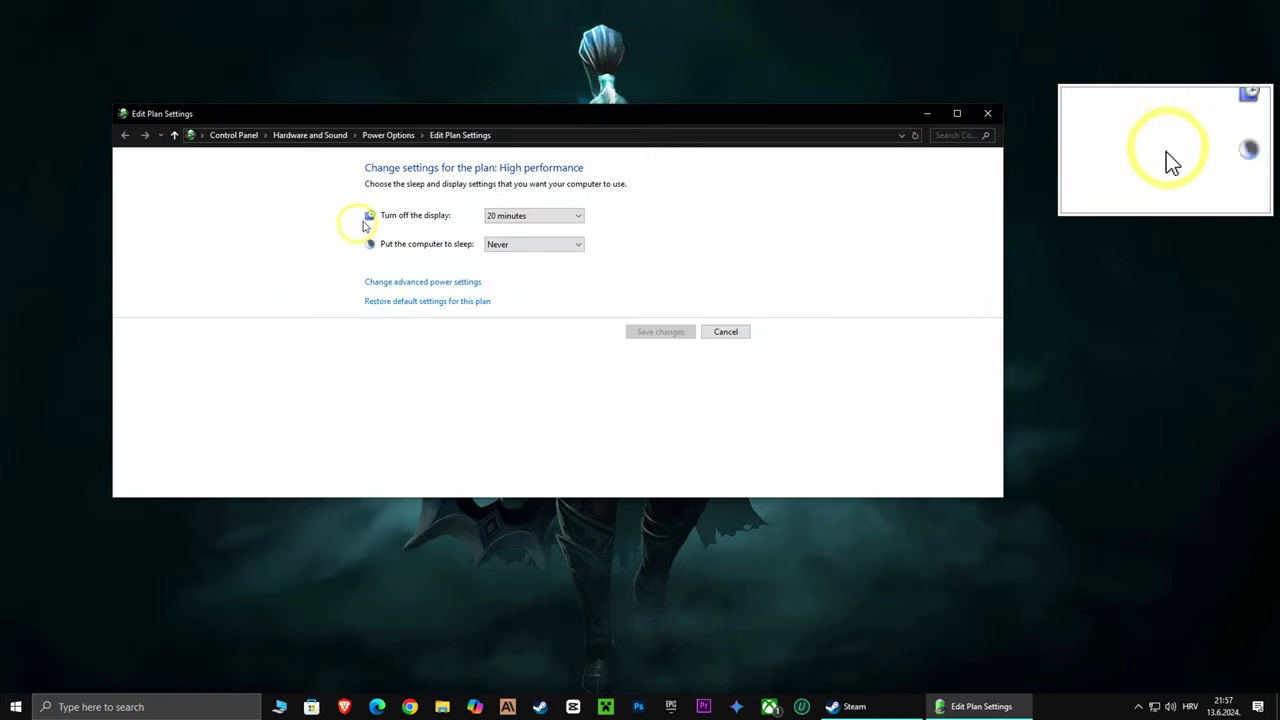
left_click(390, 137)
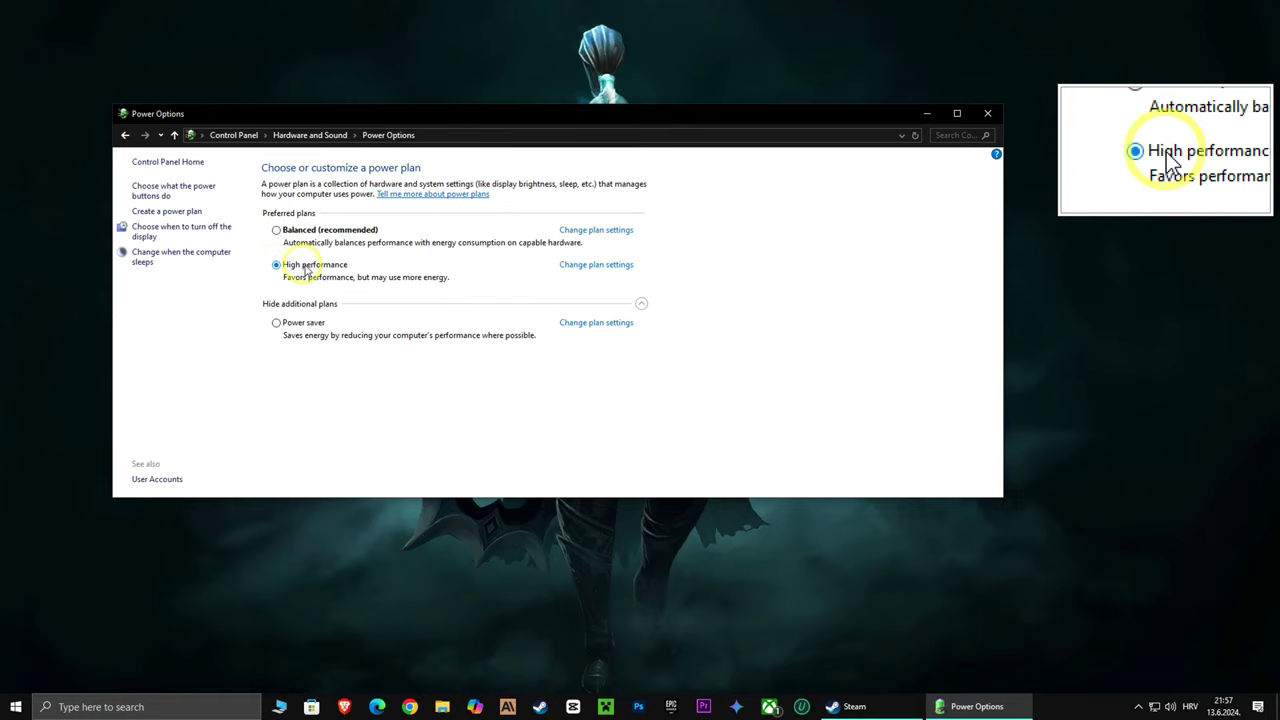
left_click(986, 117)
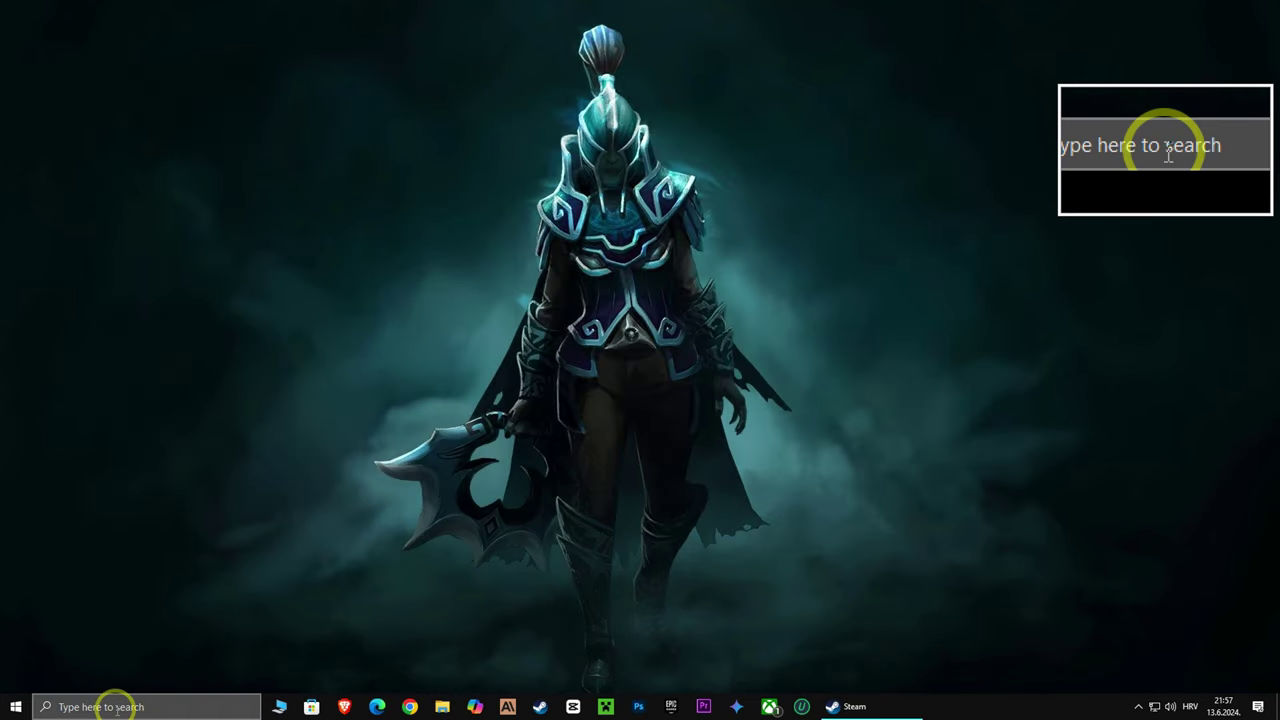
Step: Search Windows for "background apps", check that letting apps run in the background is off, and close Settings
left_click(118, 708)
type("backgro")
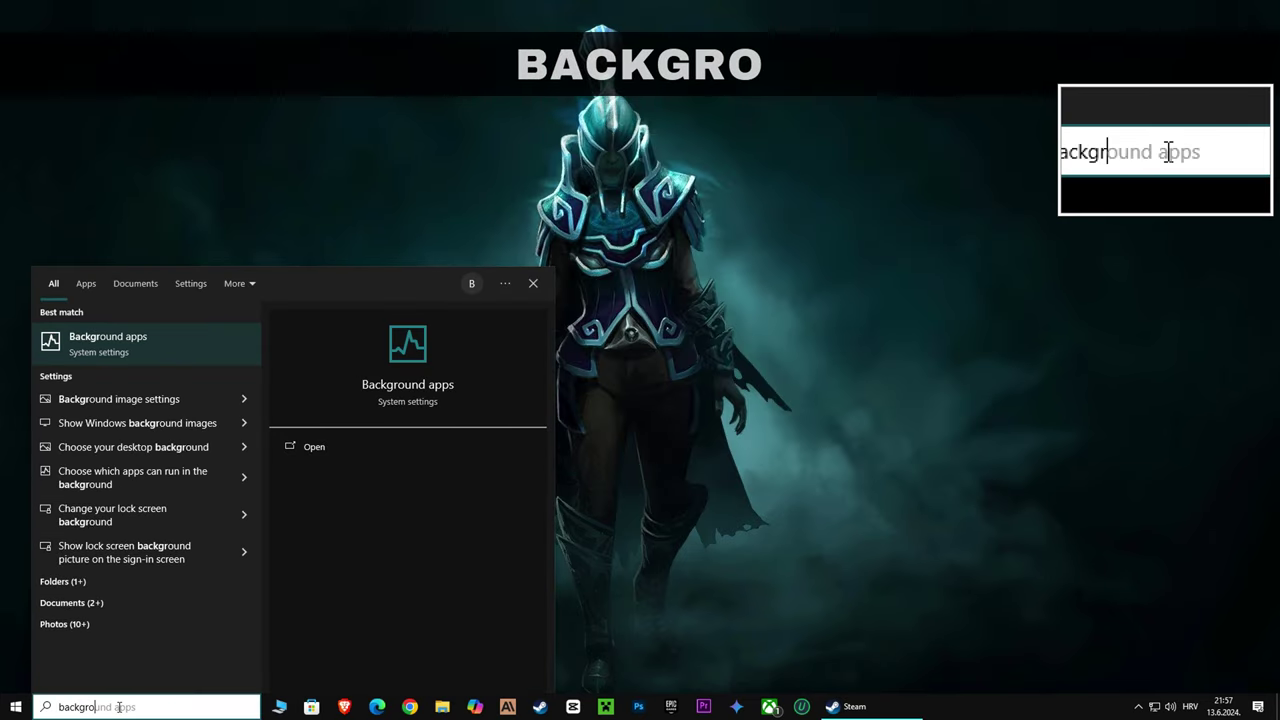
type("und apps")
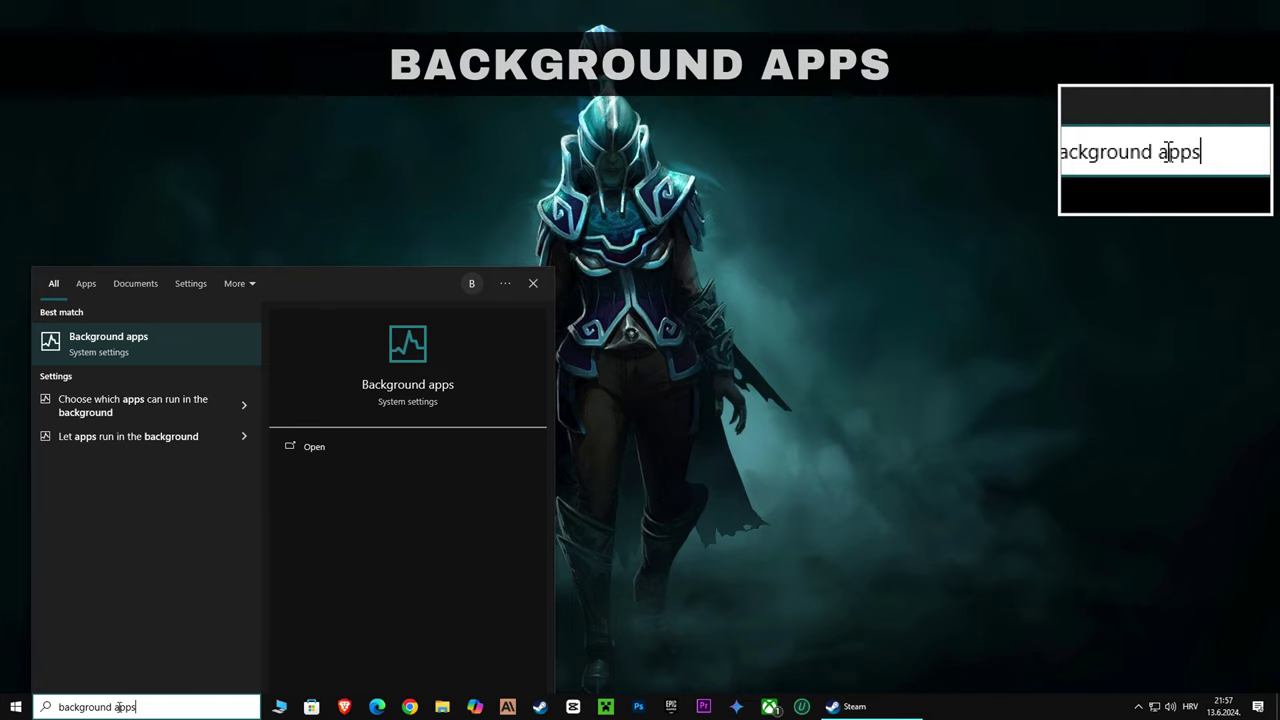
left_click(104, 345)
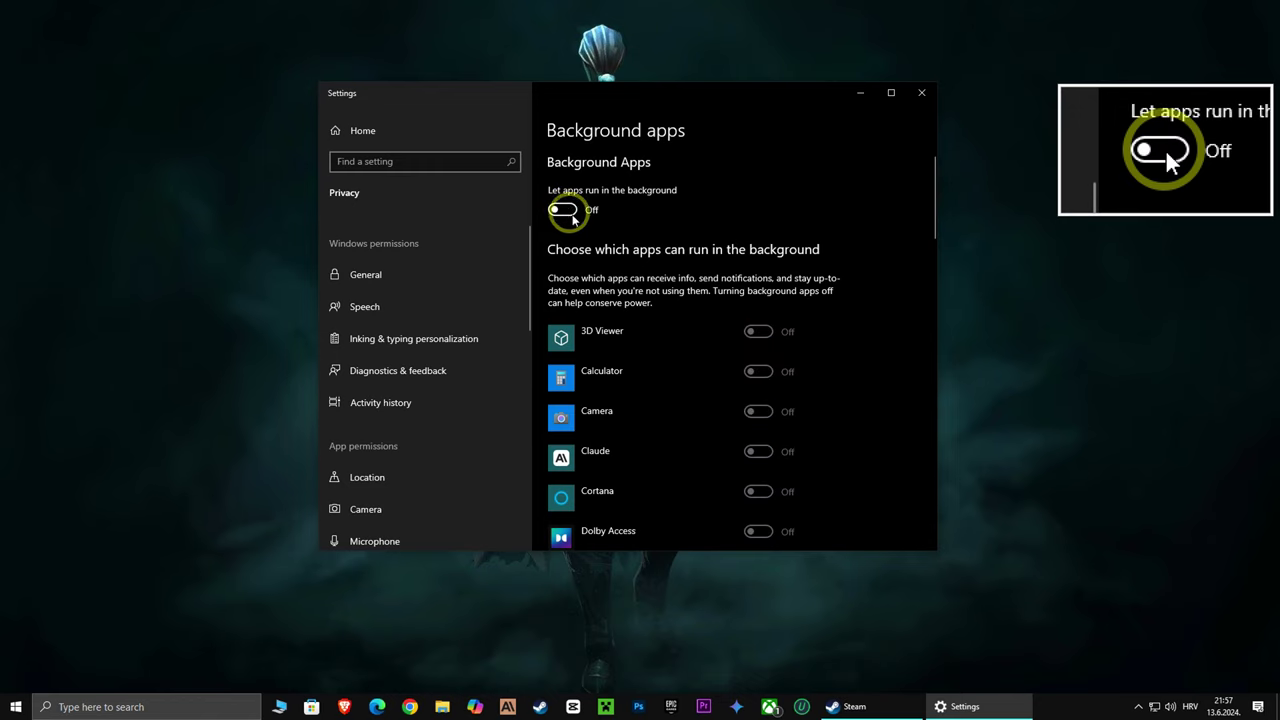
left_click(921, 92)
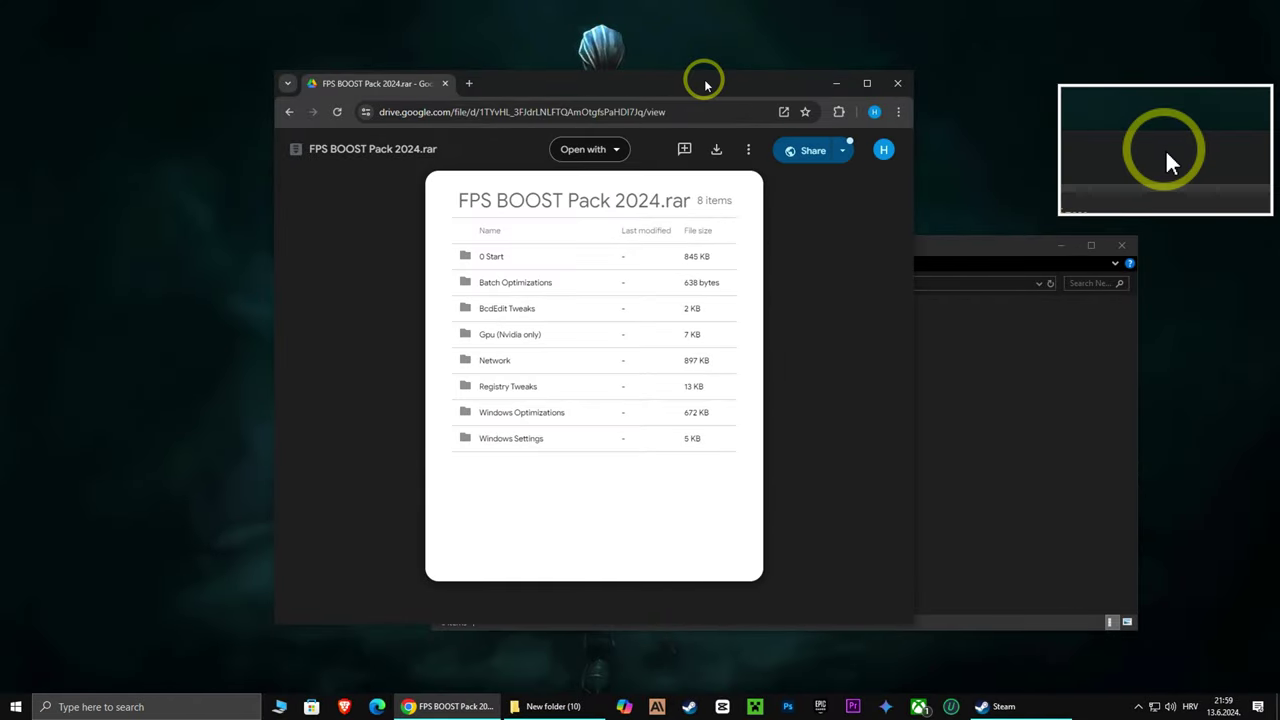
Step: Download FPS BOOST Pack 2024.rar from Google Drive, put it in New folder (10), close the browser, and extract the archive there
left_click(718, 150)
left_click_drag(948, 250, 837, 188)
left_click_drag(732, 160, 938, 257)
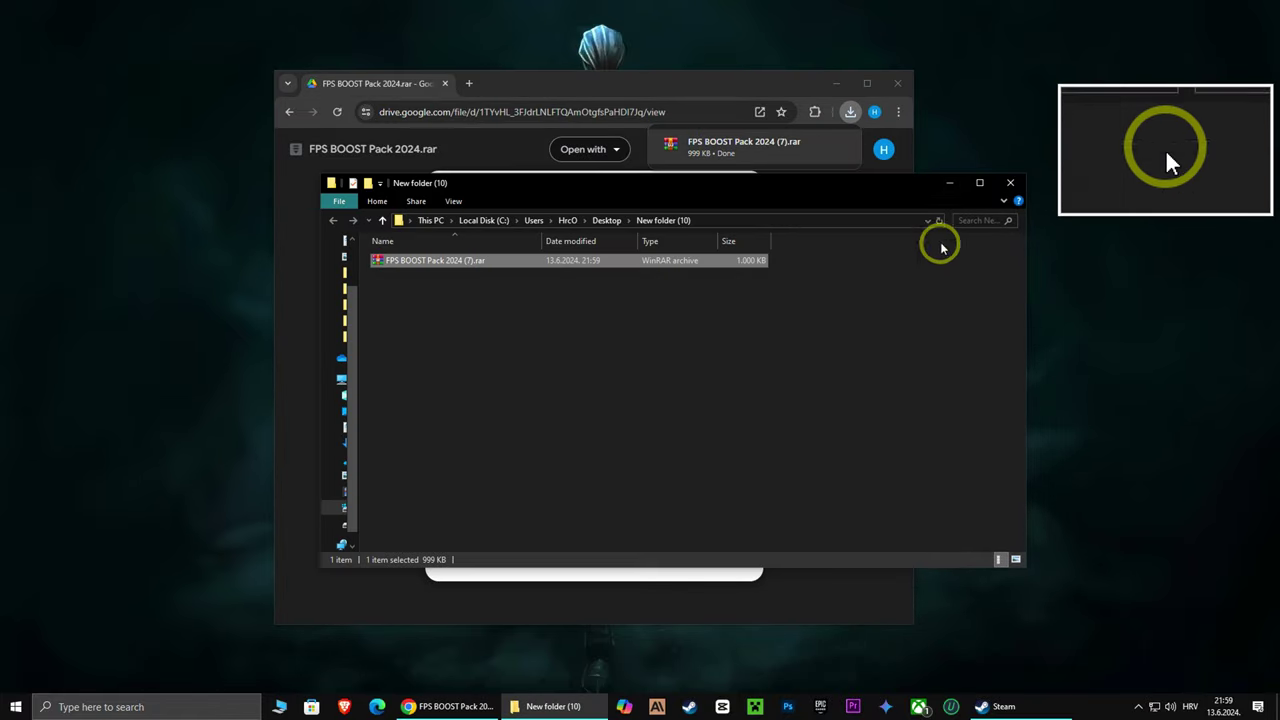
left_click(902, 86)
left_click_drag(748, 193, 751, 164)
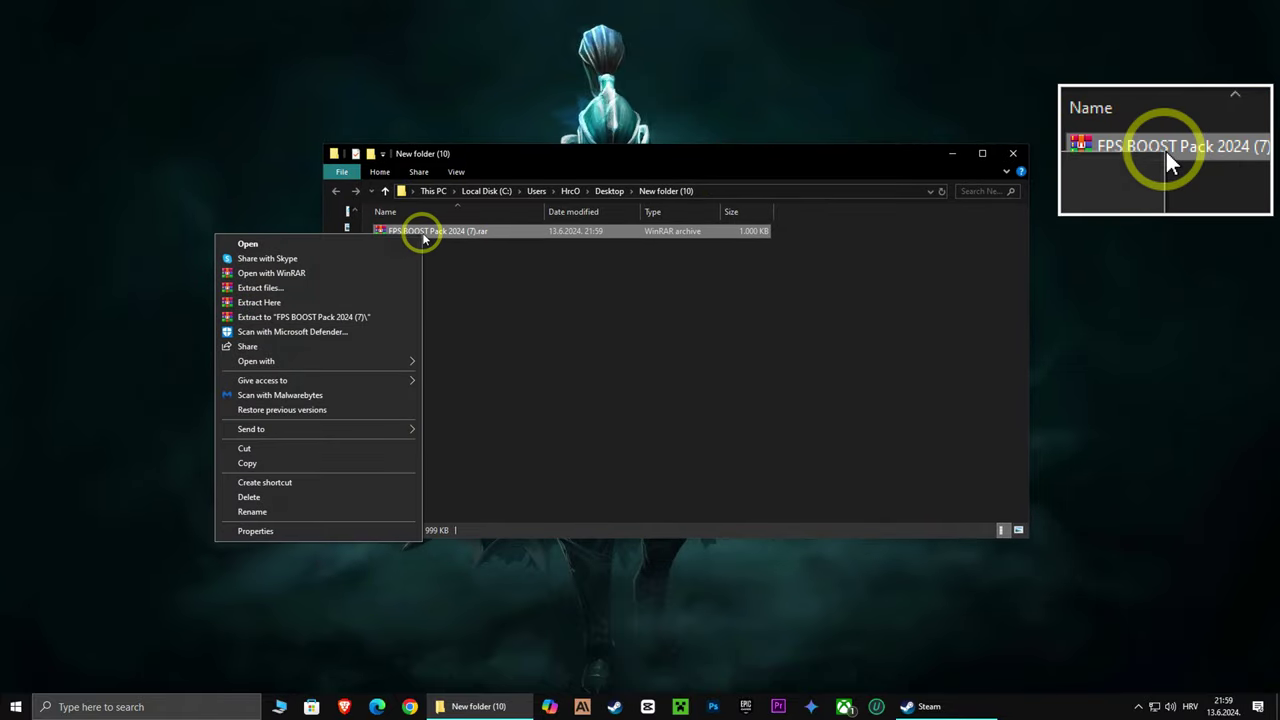
left_click(285, 302)
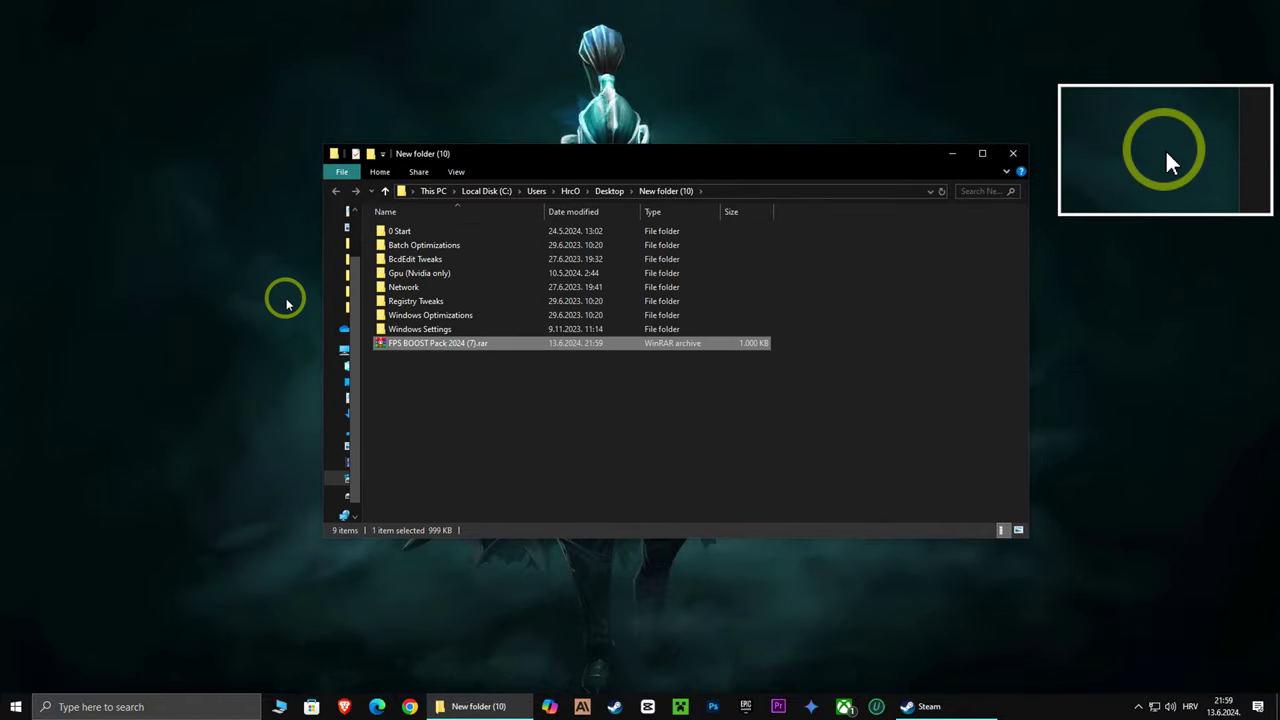
Step: Launch the !MAKE A Restore Point shortcut from the 0 Start folder and create a restore point named "dota optimization"
double_click(407, 236)
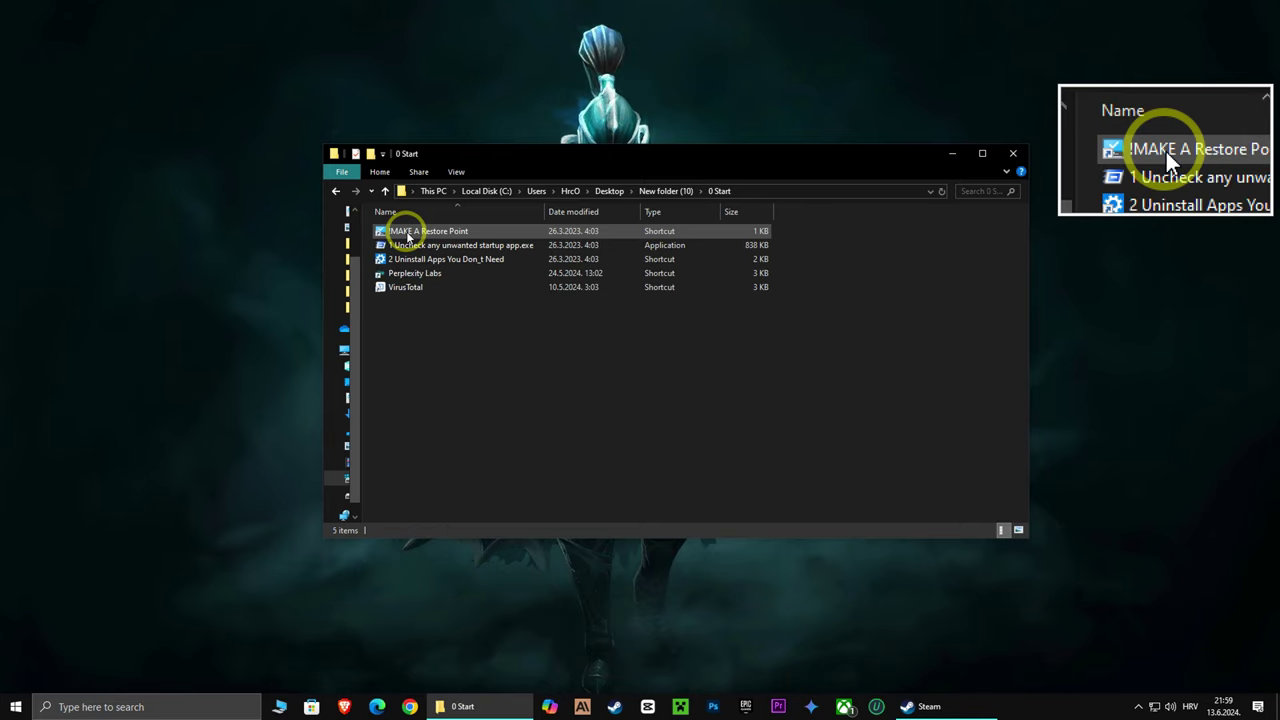
double_click(409, 236)
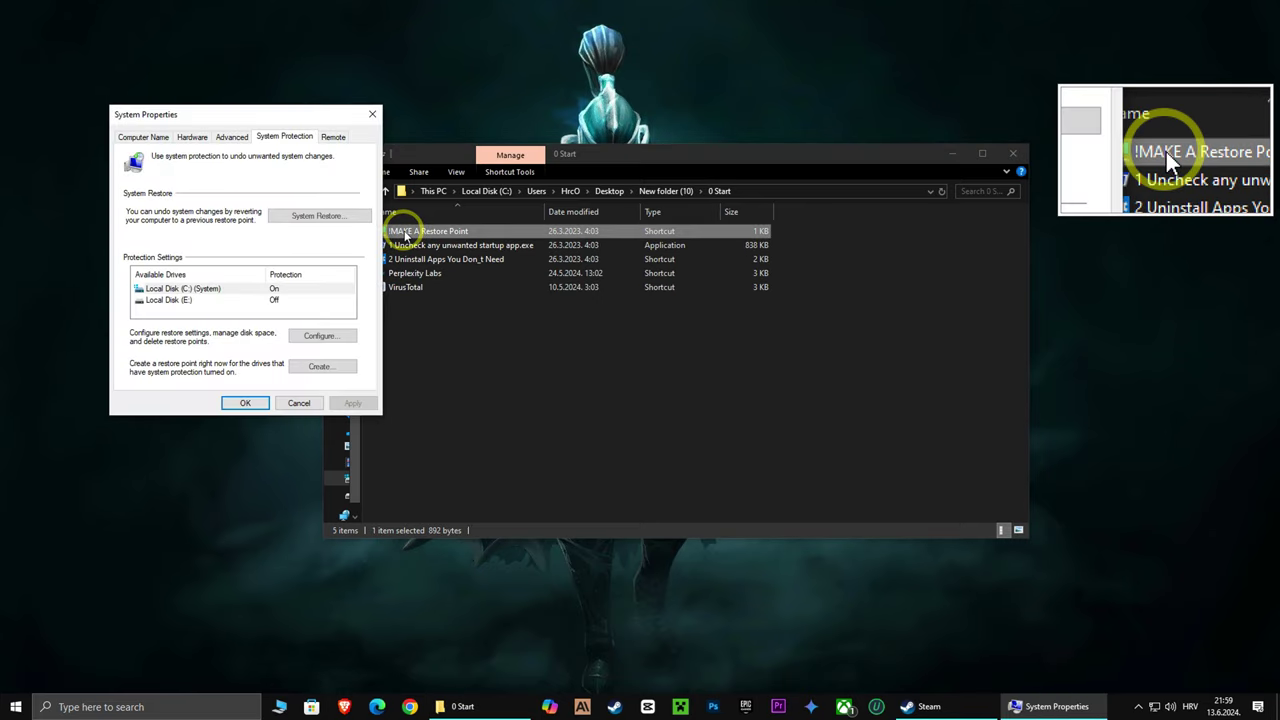
left_click_drag(258, 127, 649, 169)
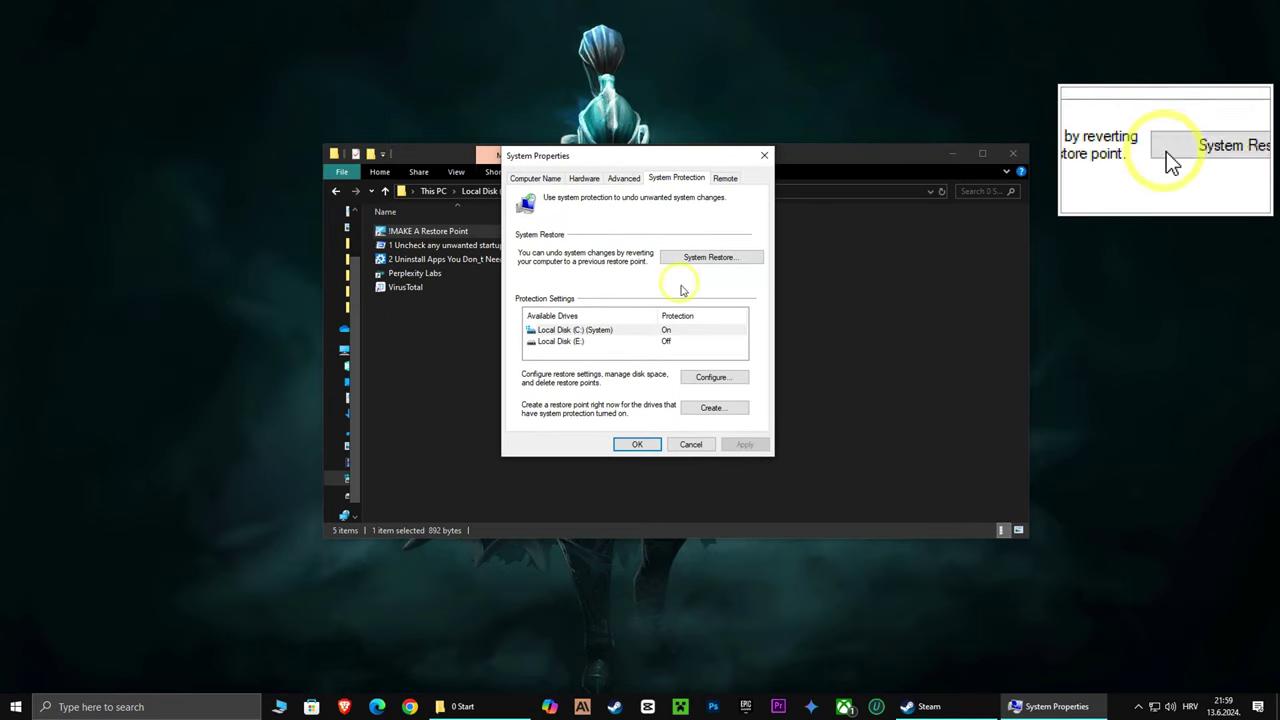
left_click(711, 409)
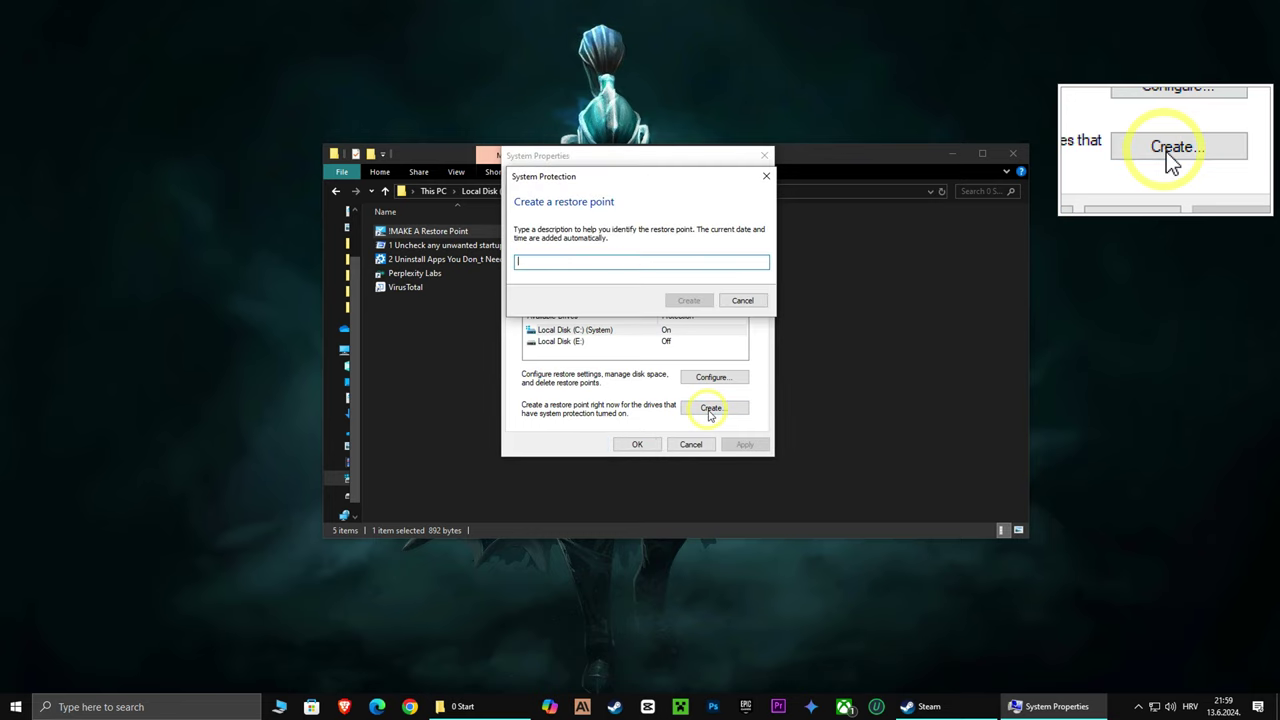
type("dota ")
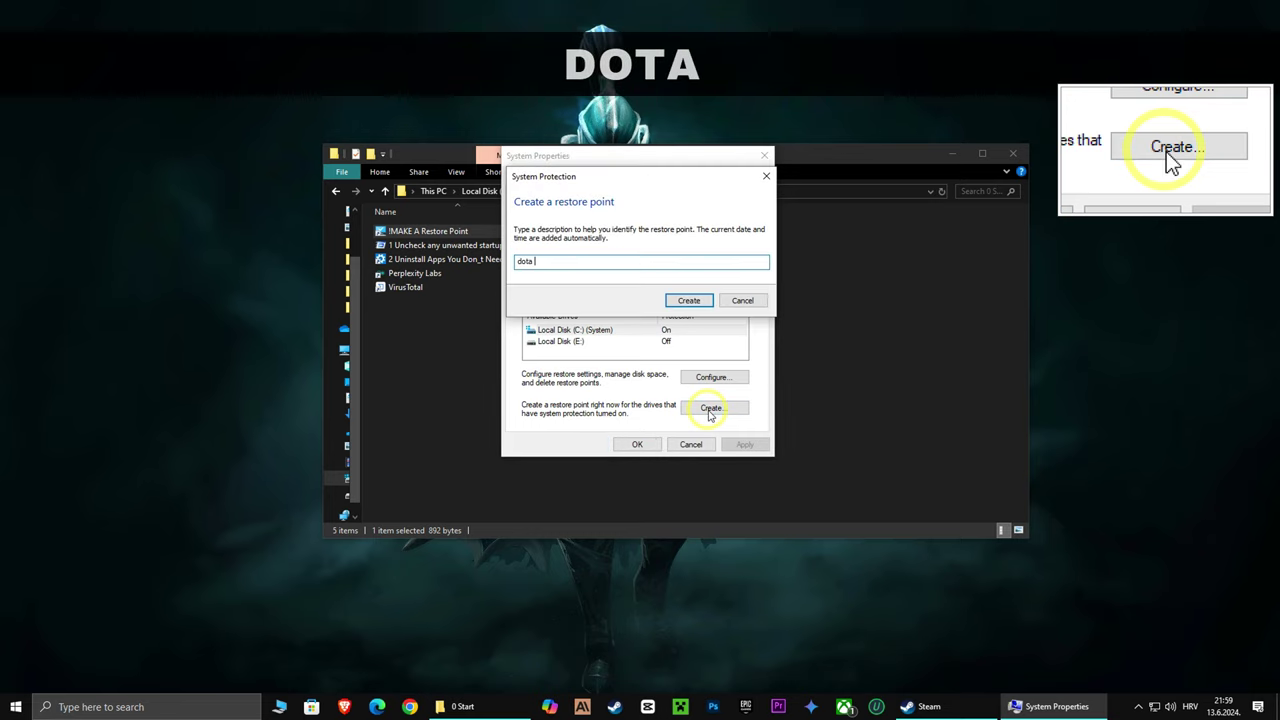
type("optimization")
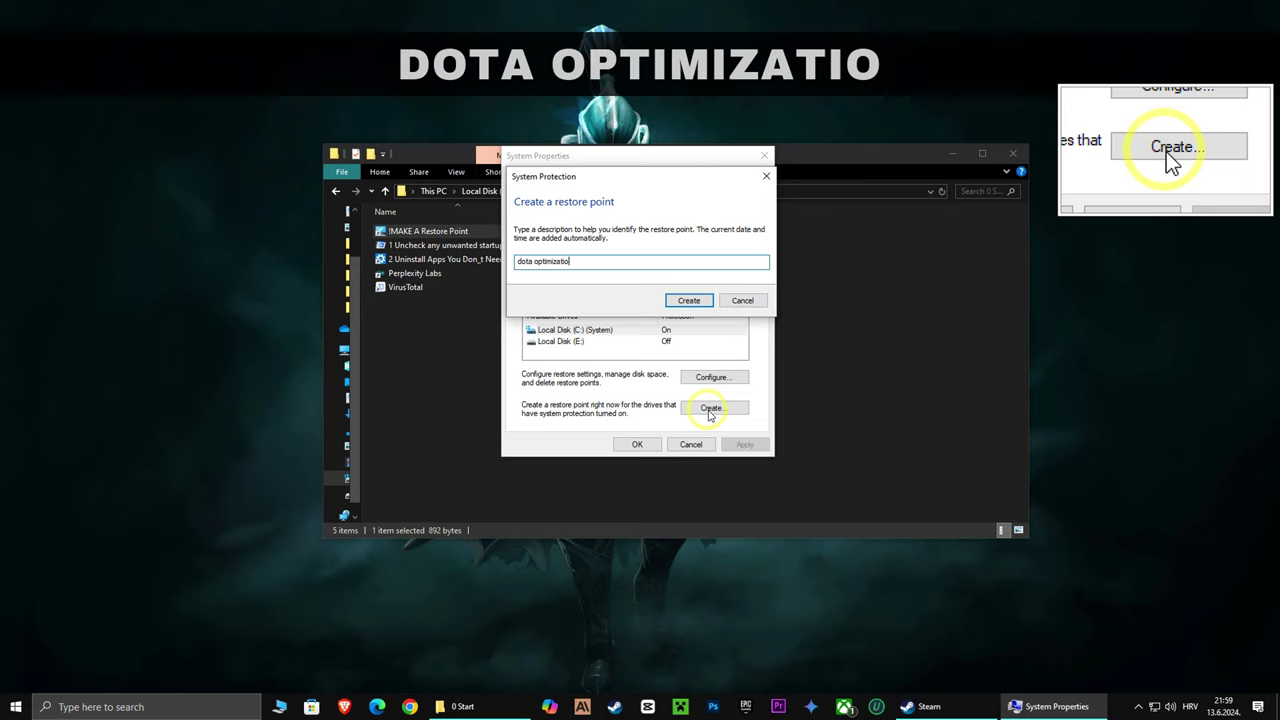
left_click(688, 300)
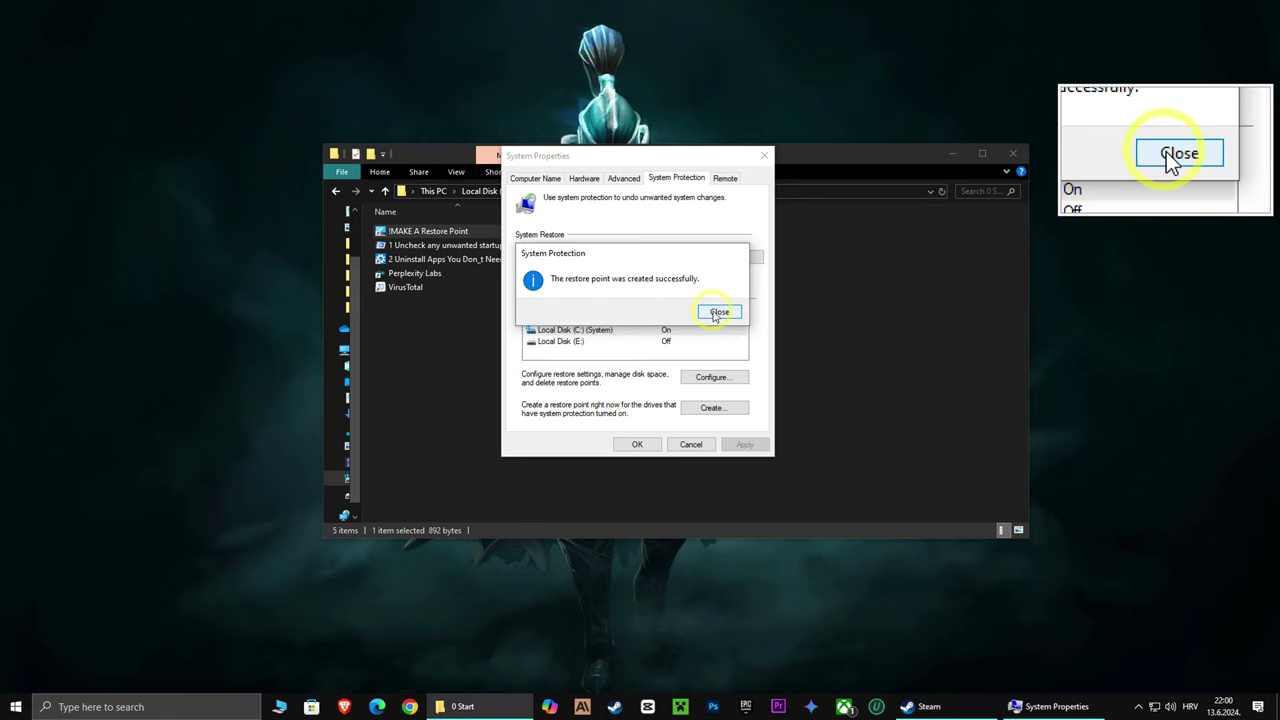
left_click(716, 311)
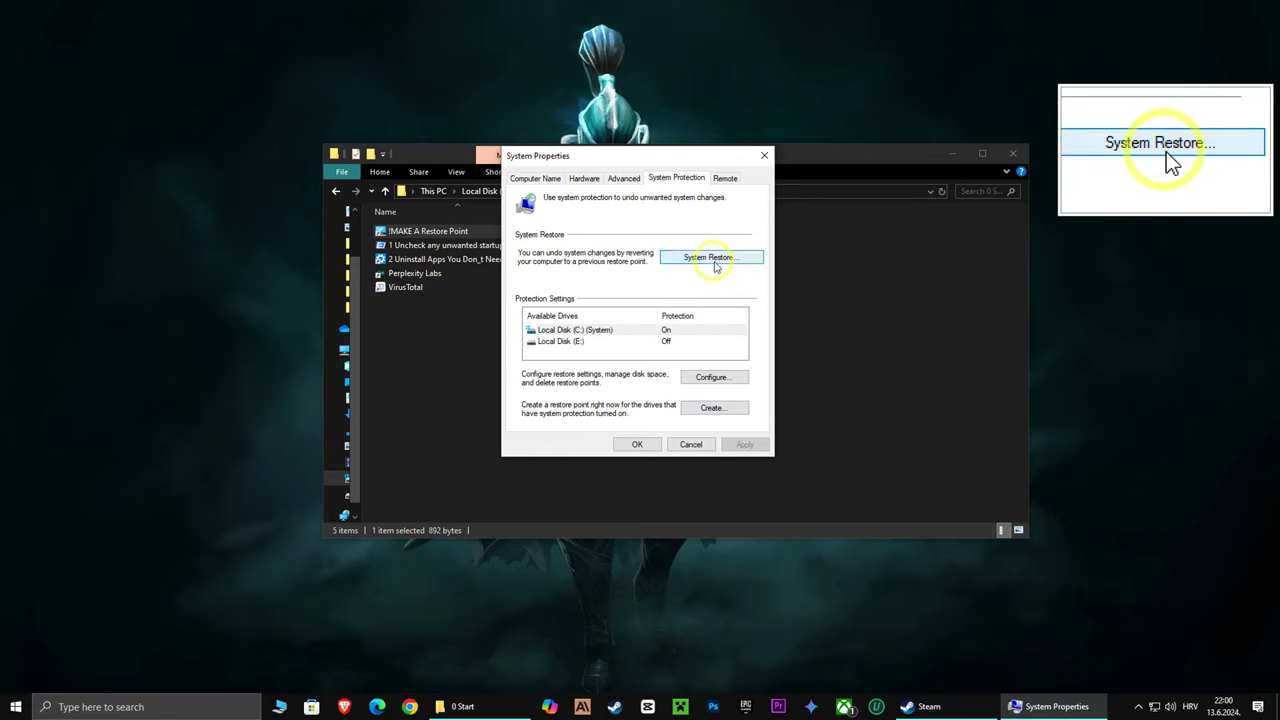
Step: View the System Restore wizard beside System Properties without restoring anything, and close both windows
left_click(714, 260)
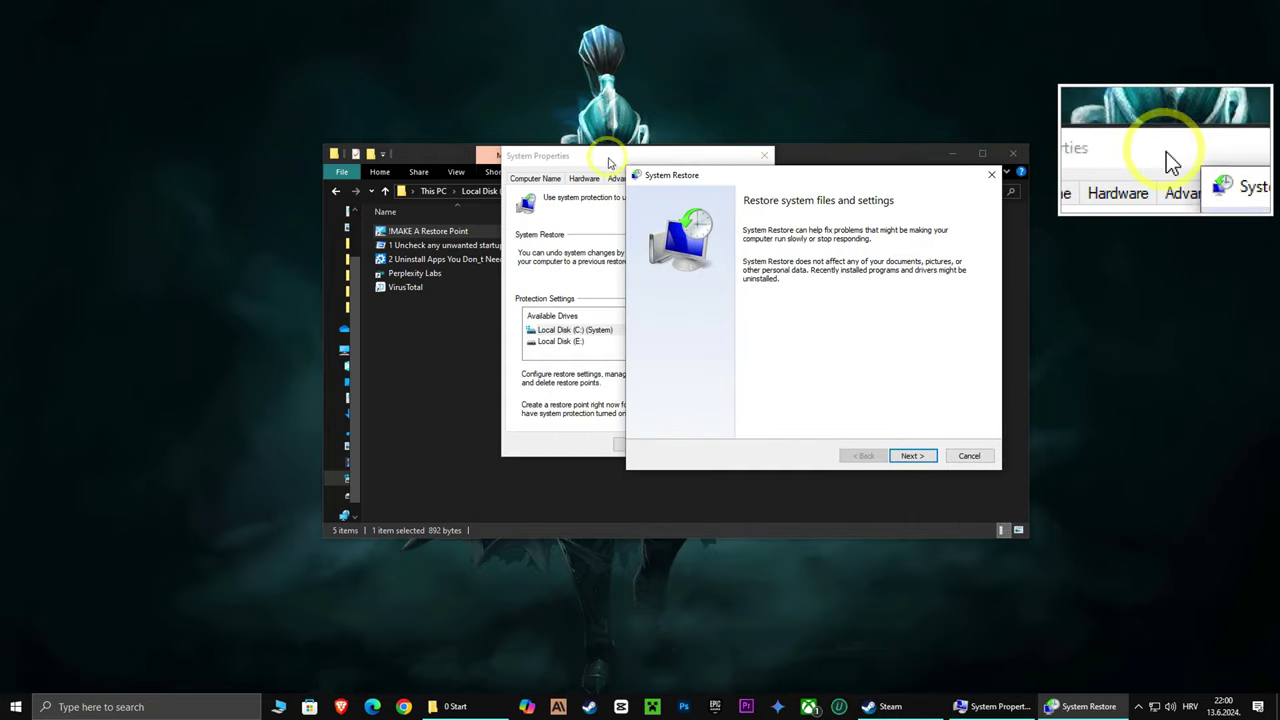
left_click_drag(608, 162, 445, 172)
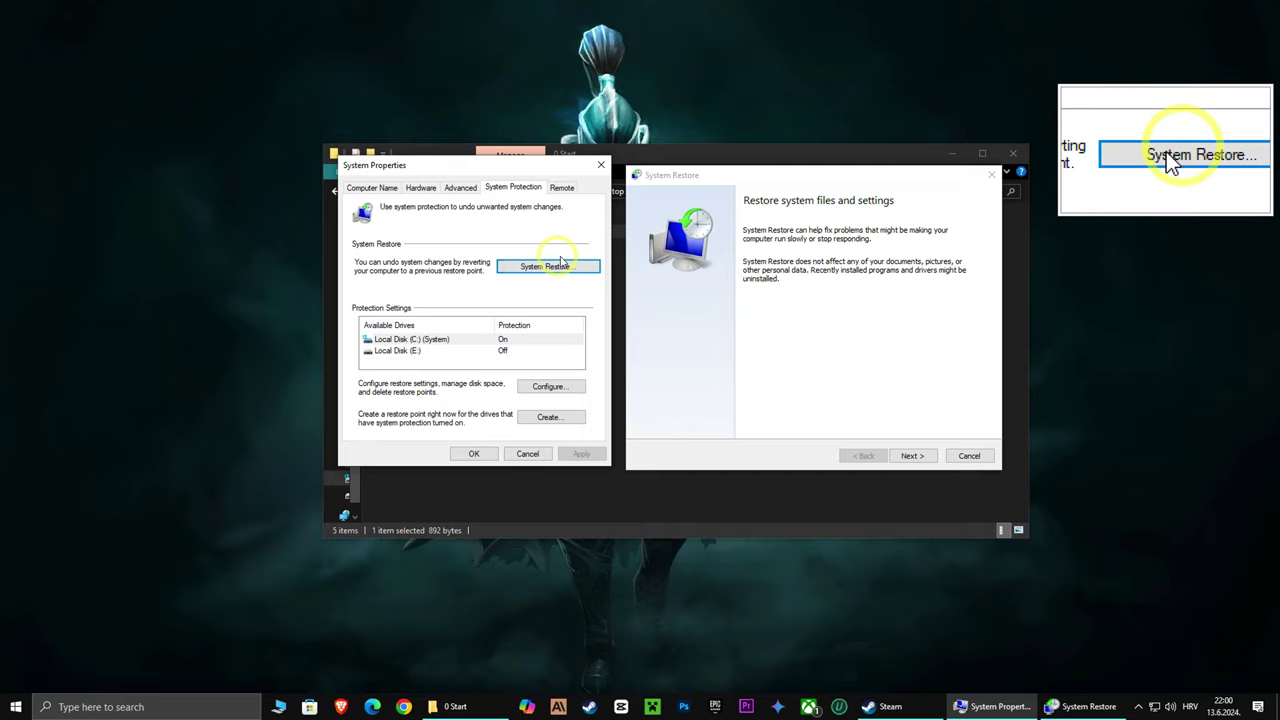
left_click(991, 175)
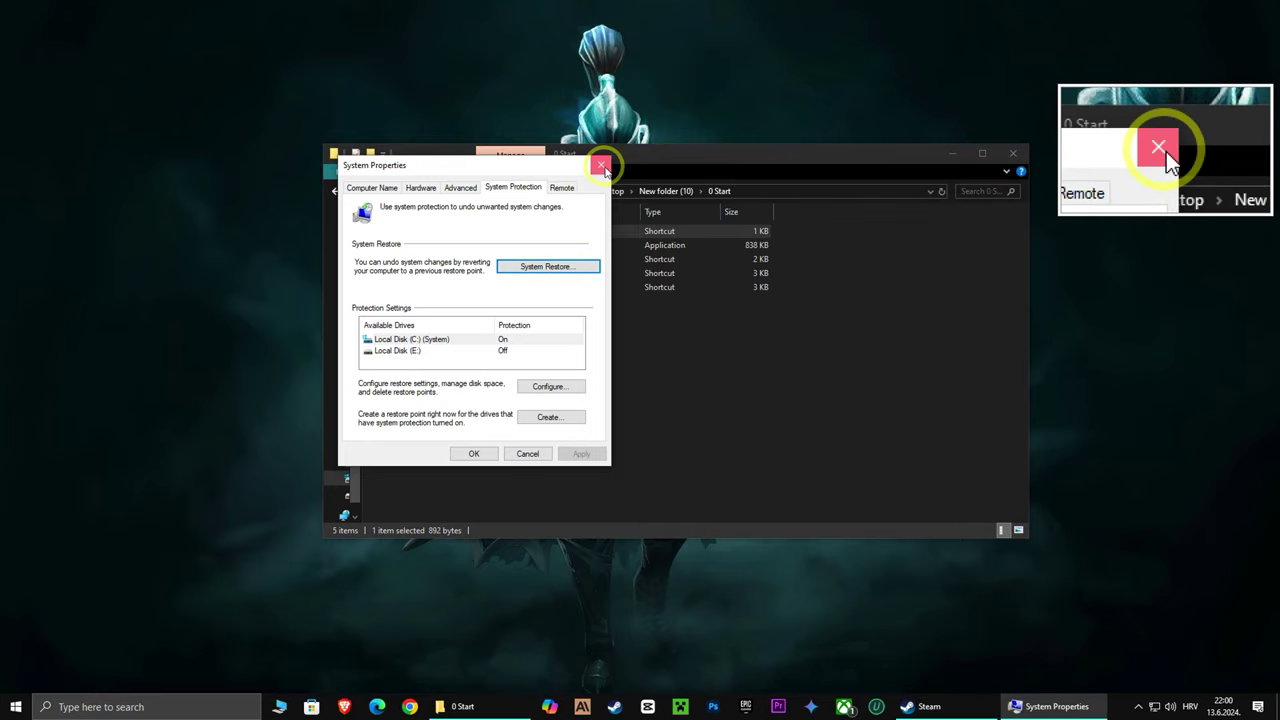
left_click(601, 165)
Step: Launch VirusTotal from the 0 Start folder, arrange it beside the folder window, and submit the folder's other four files for scanning
left_click(402, 289)
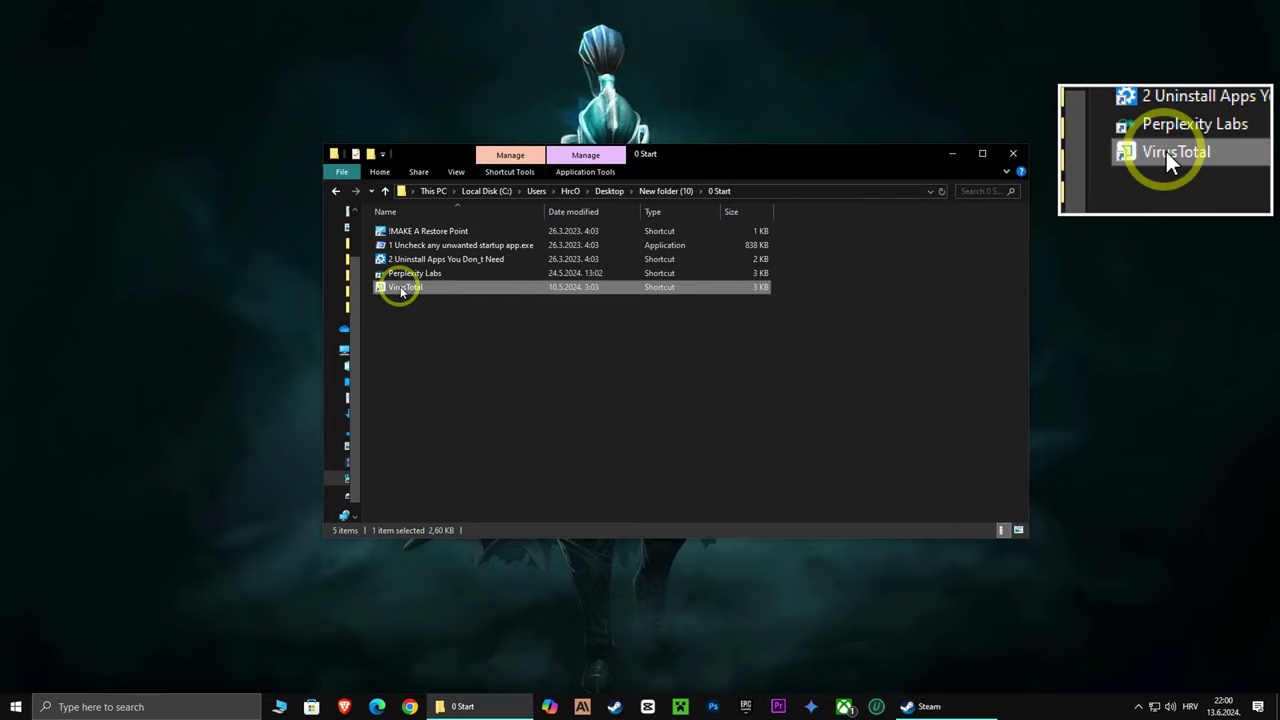
double_click(402, 289)
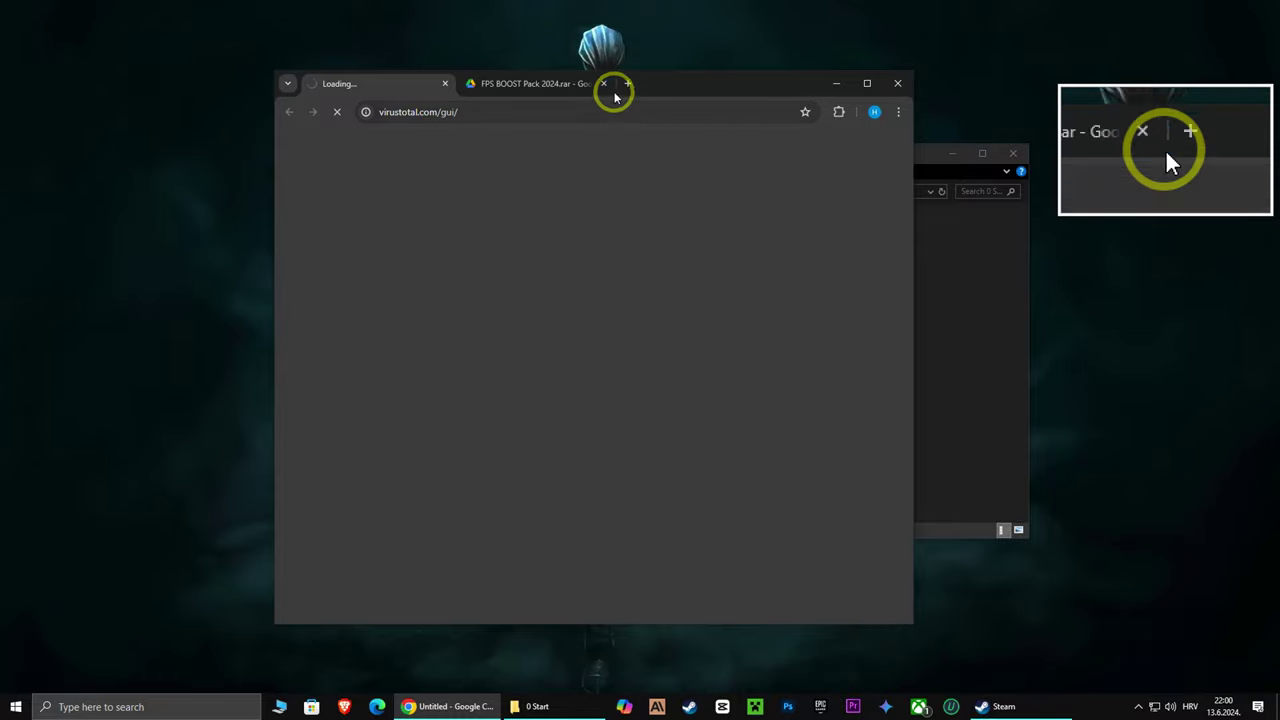
left_click(605, 84)
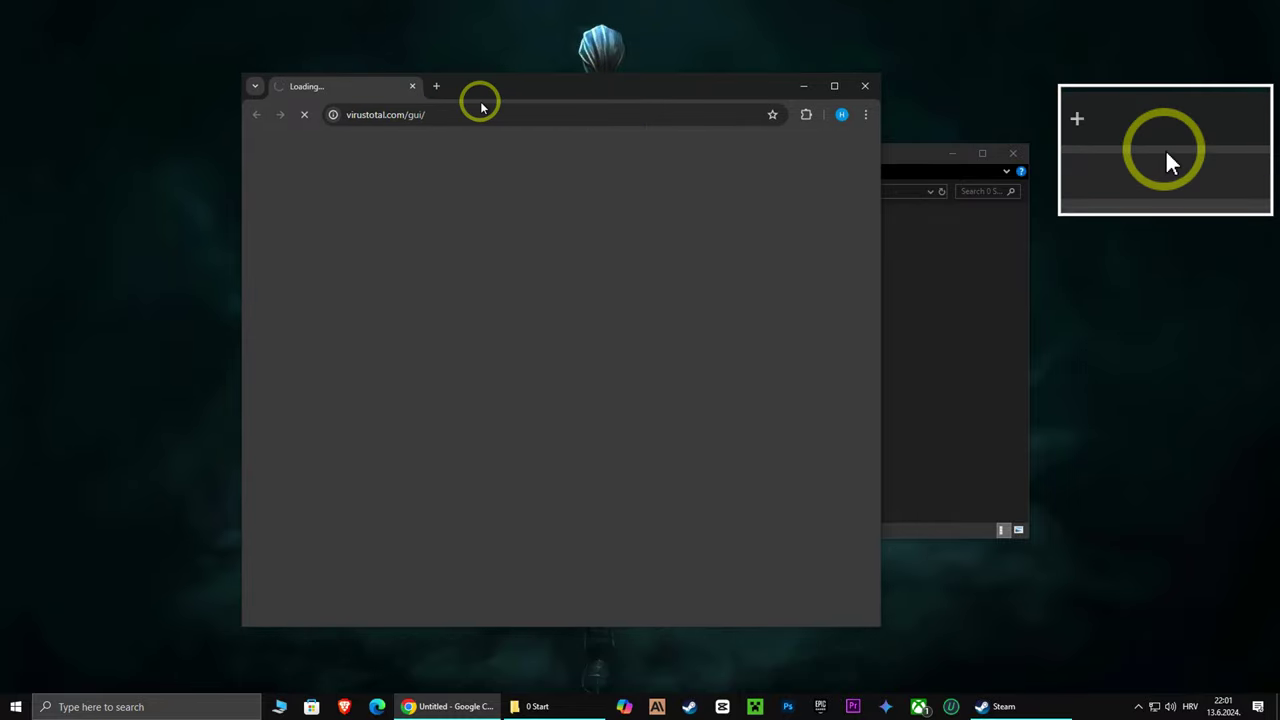
left_click_drag(716, 156, 823, 160)
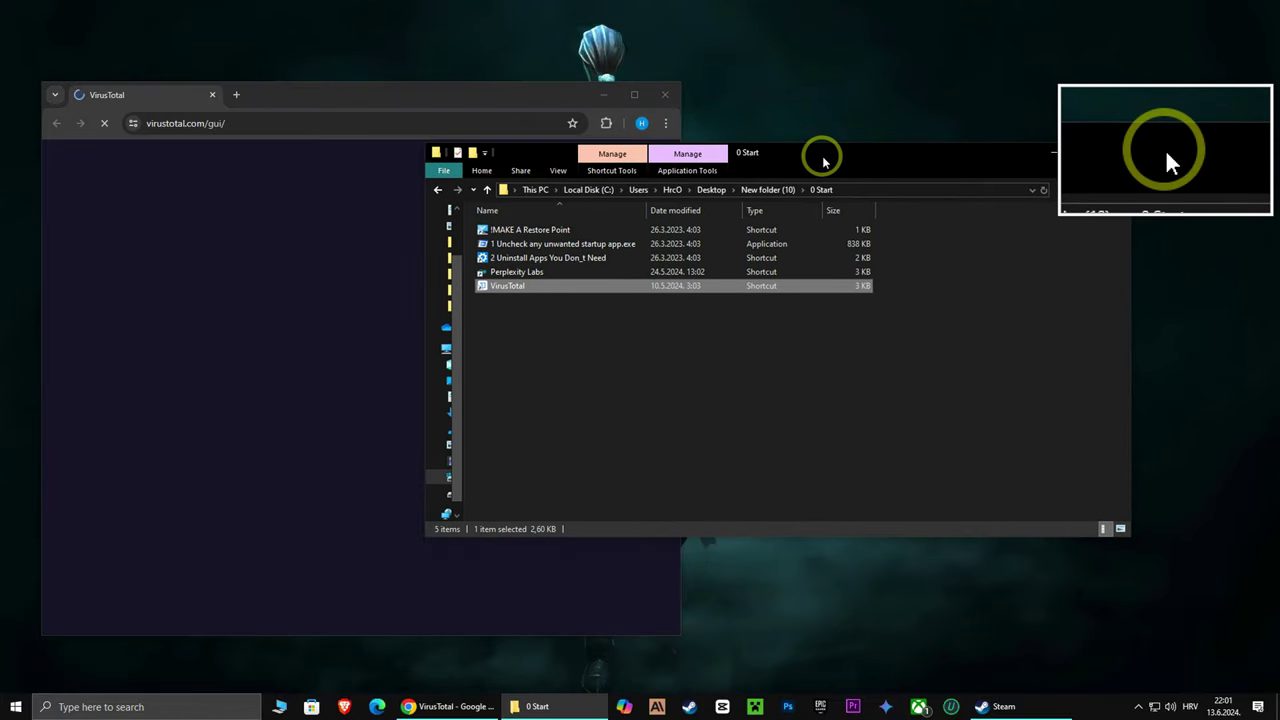
left_click_drag(779, 160, 912, 192)
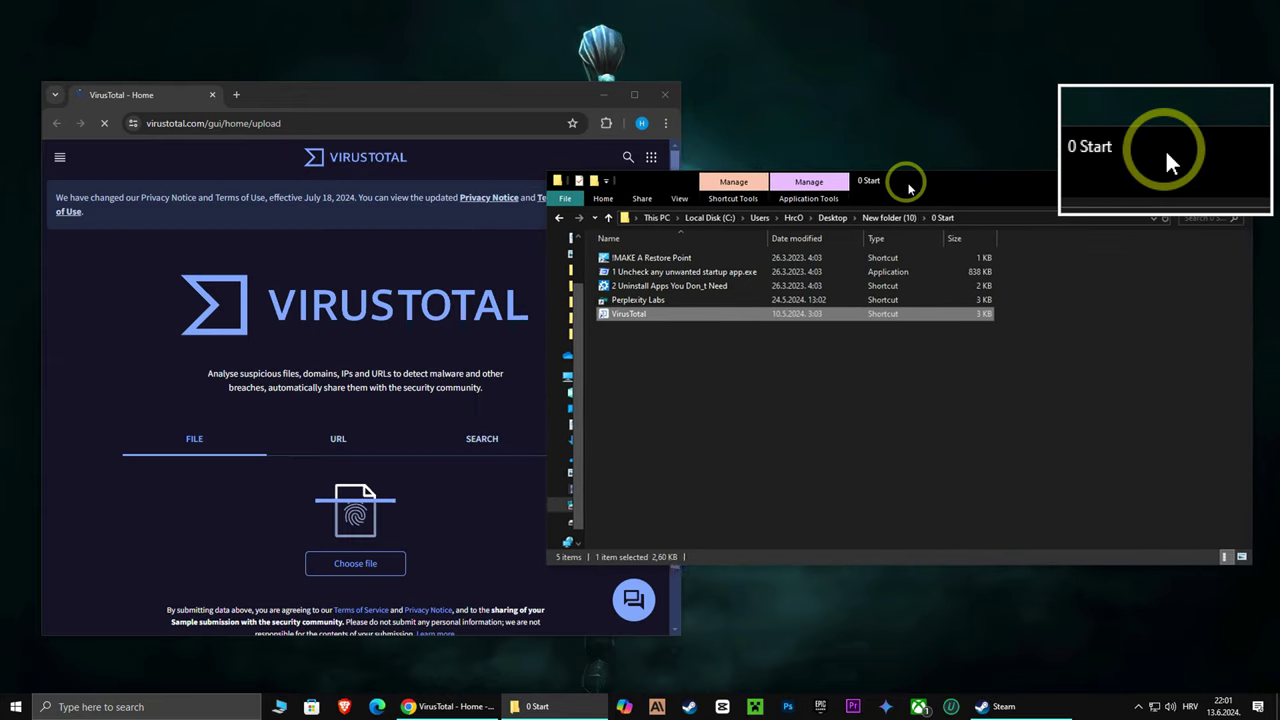
left_click_drag(640, 316, 431, 381)
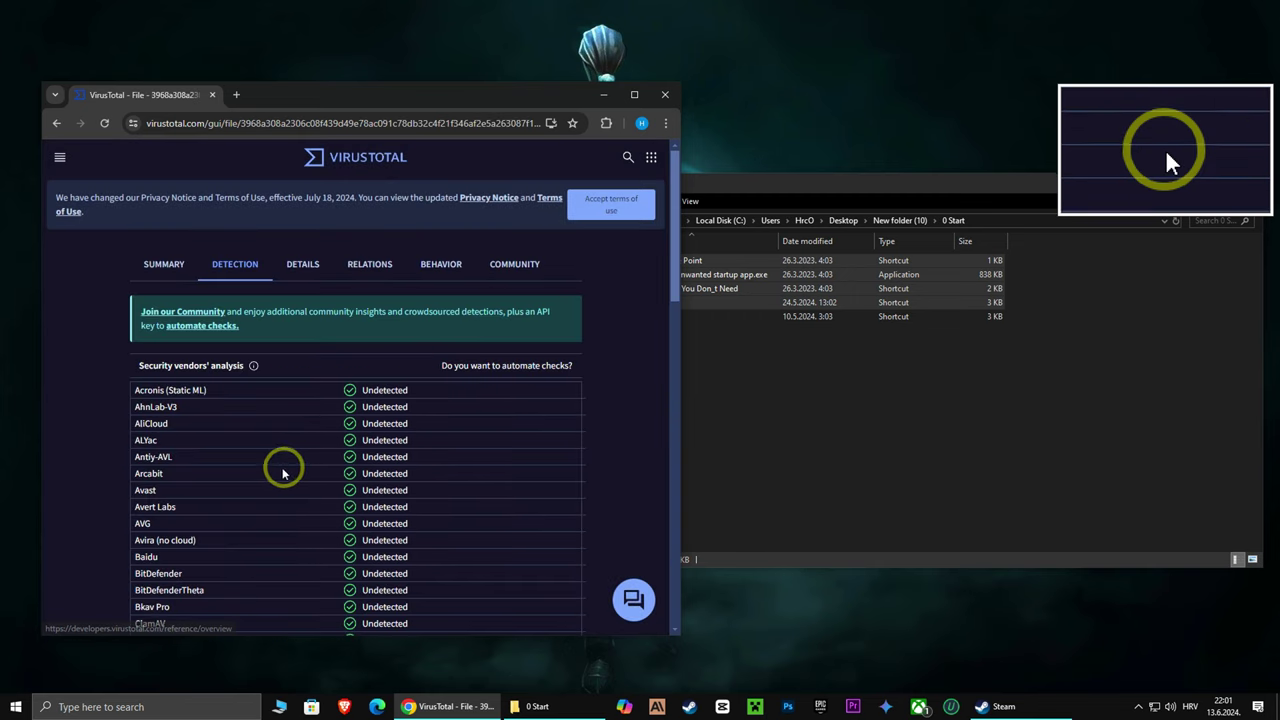
Step: Open the Batch Optimizations folder and submit its four .cmd files to VirusTotal for scanning
left_click(734, 183)
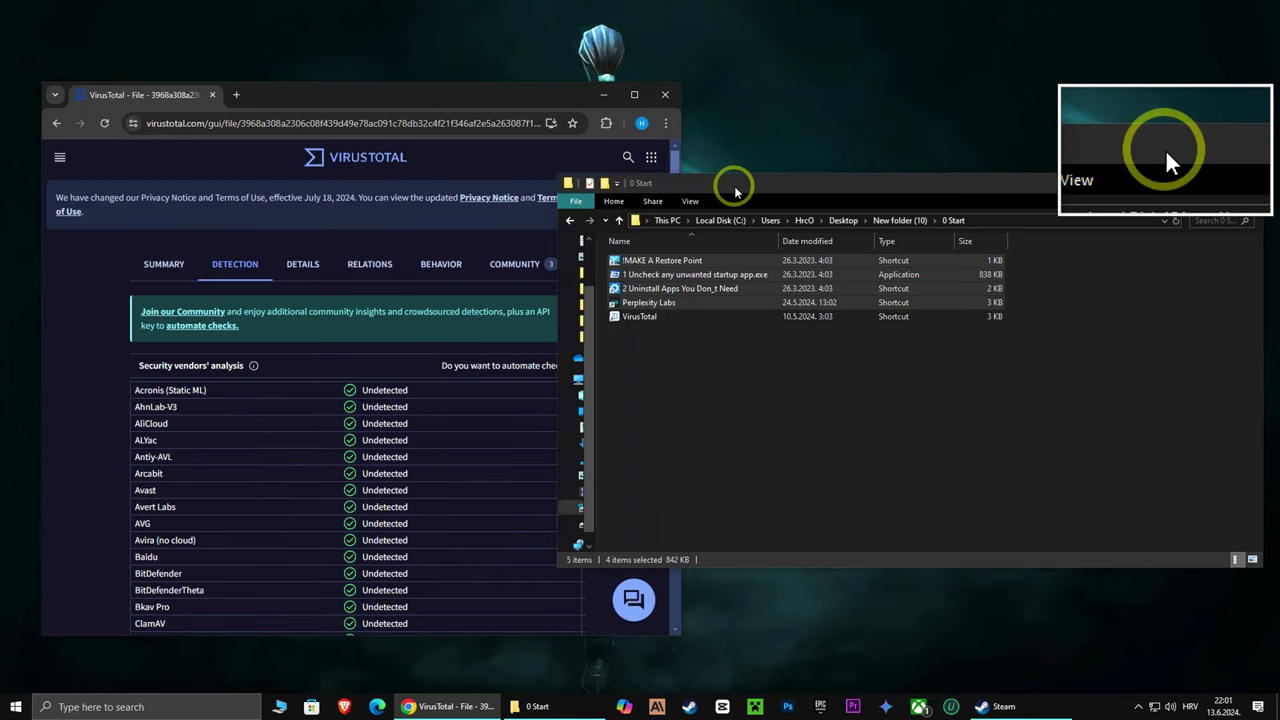
left_click(573, 222)
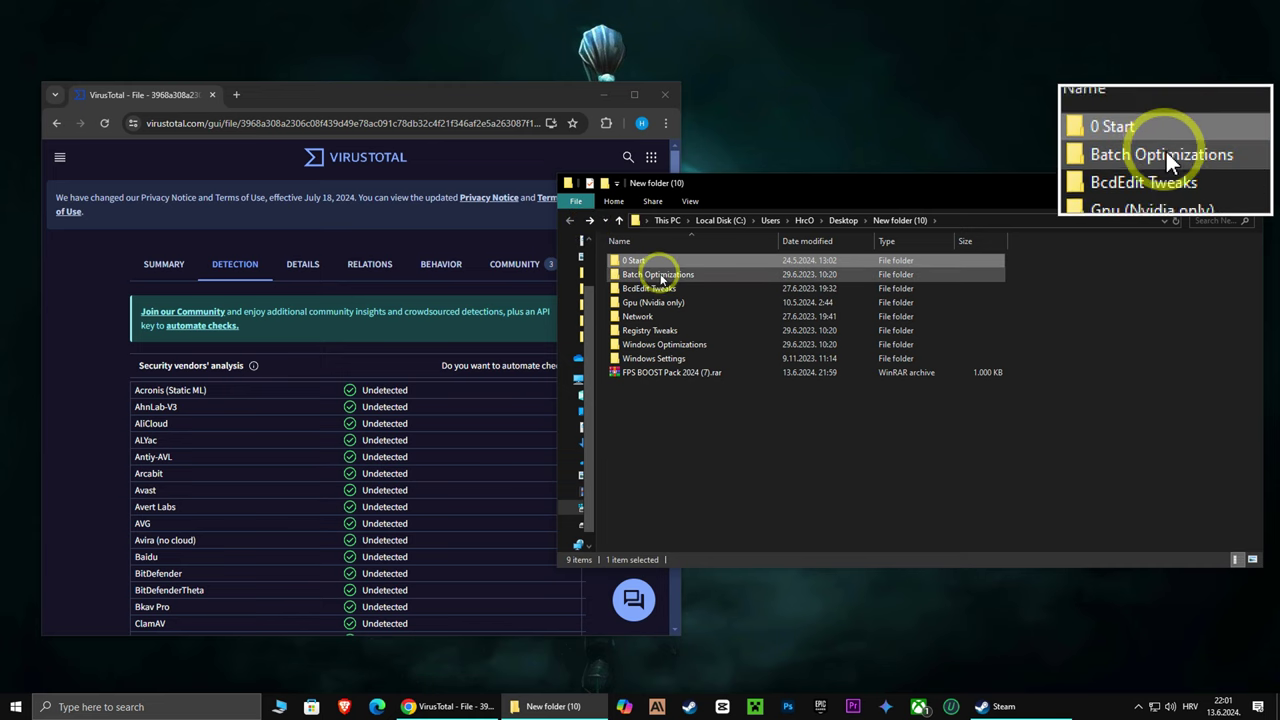
double_click(658, 274)
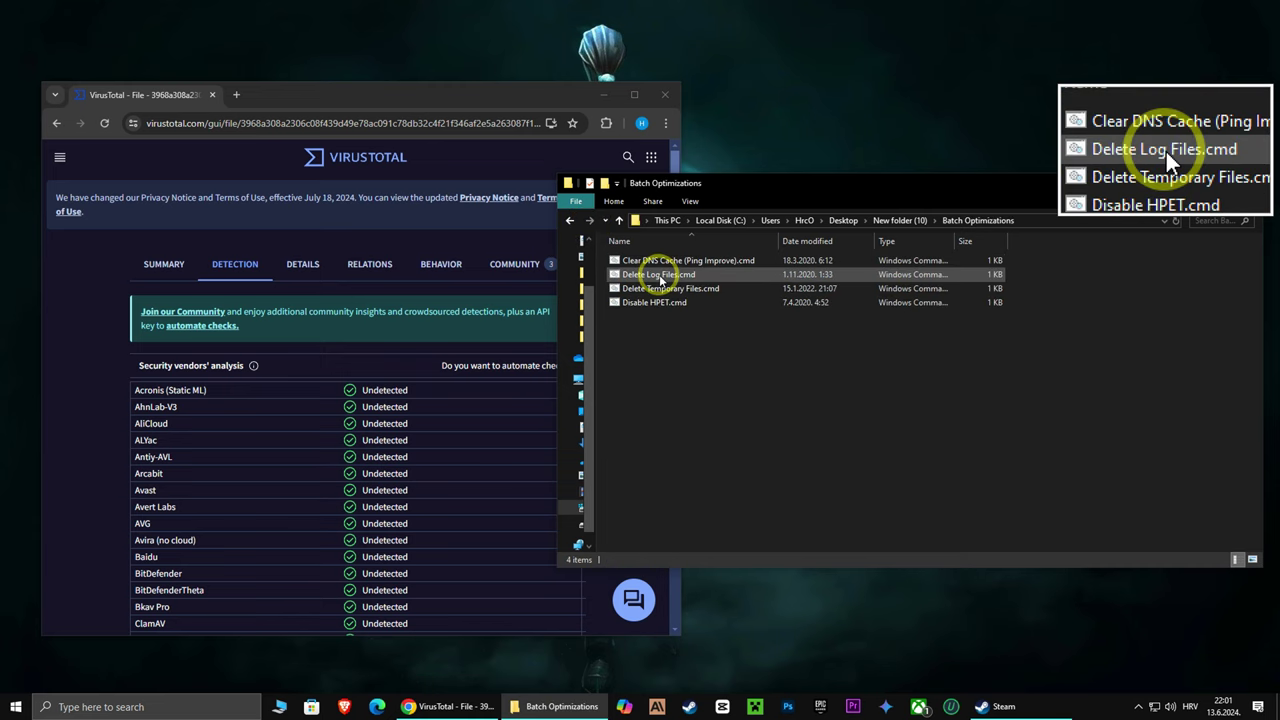
left_click_drag(663, 334, 380, 330)
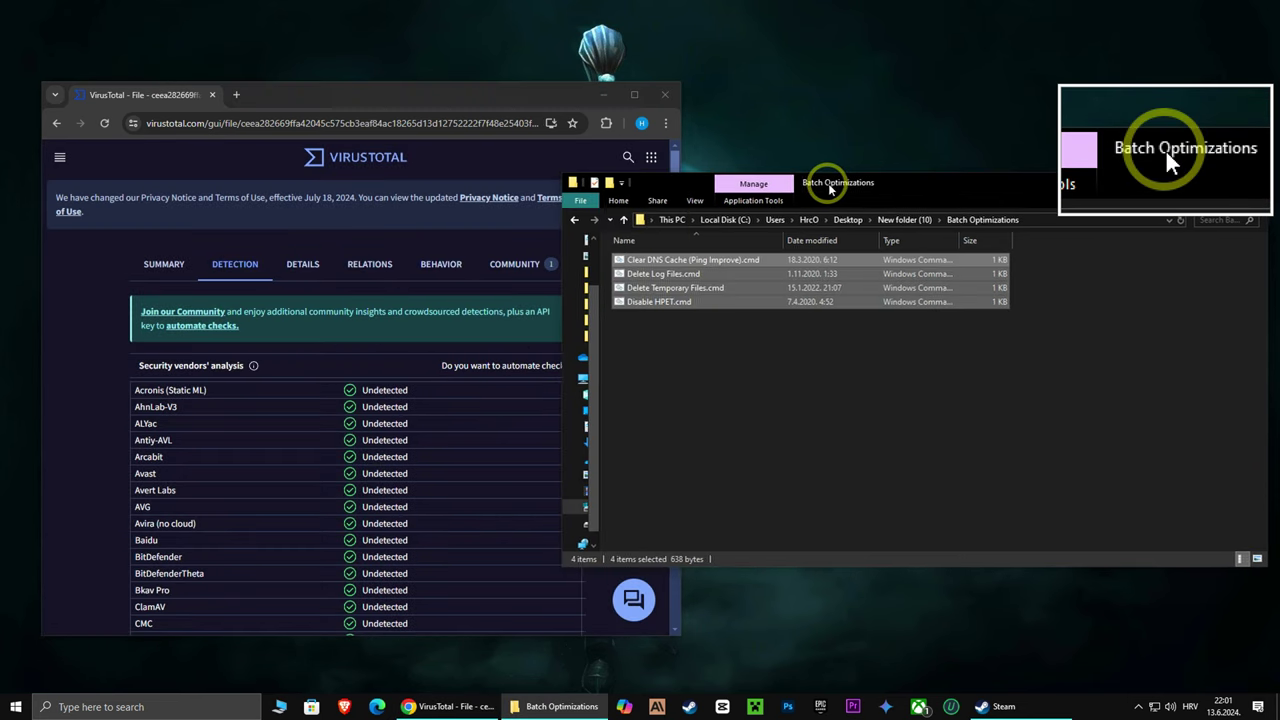
Step: Return to the 0 Start folder, launch Perplexity Labs, and separate it into its own browser window
left_click_drag(825, 189, 871, 196)
left_click(620, 225)
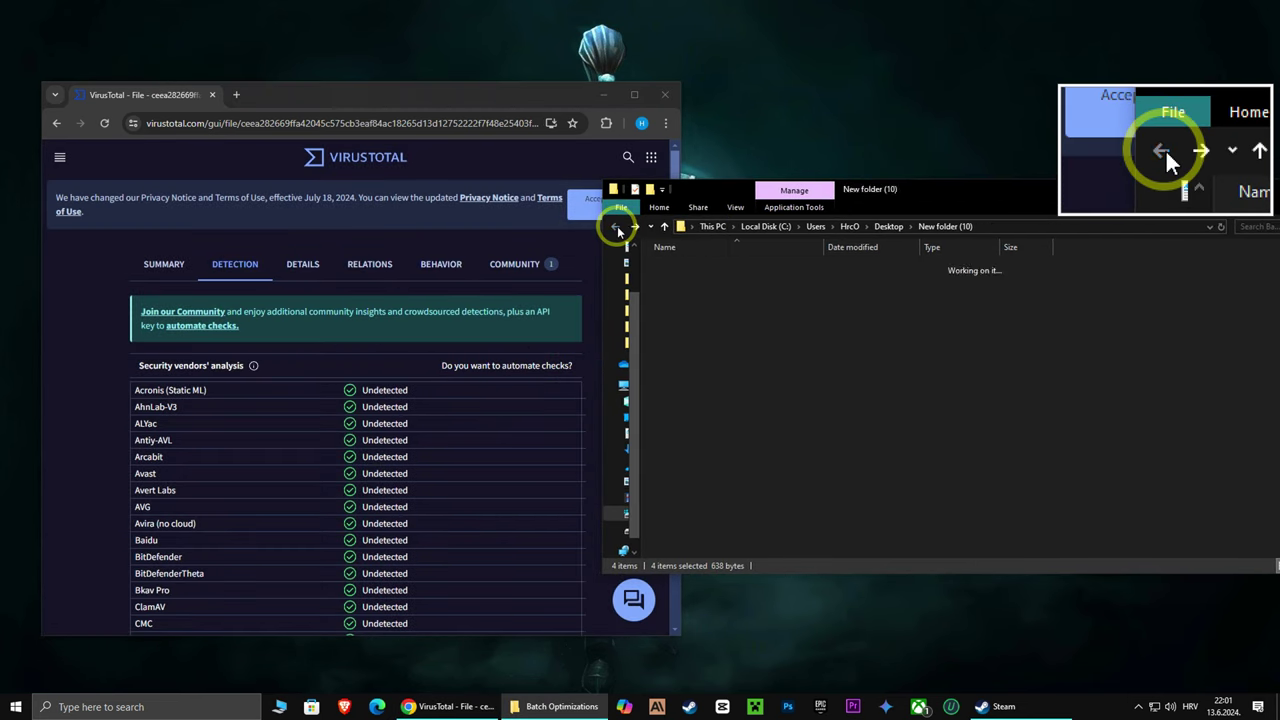
double_click(684, 266)
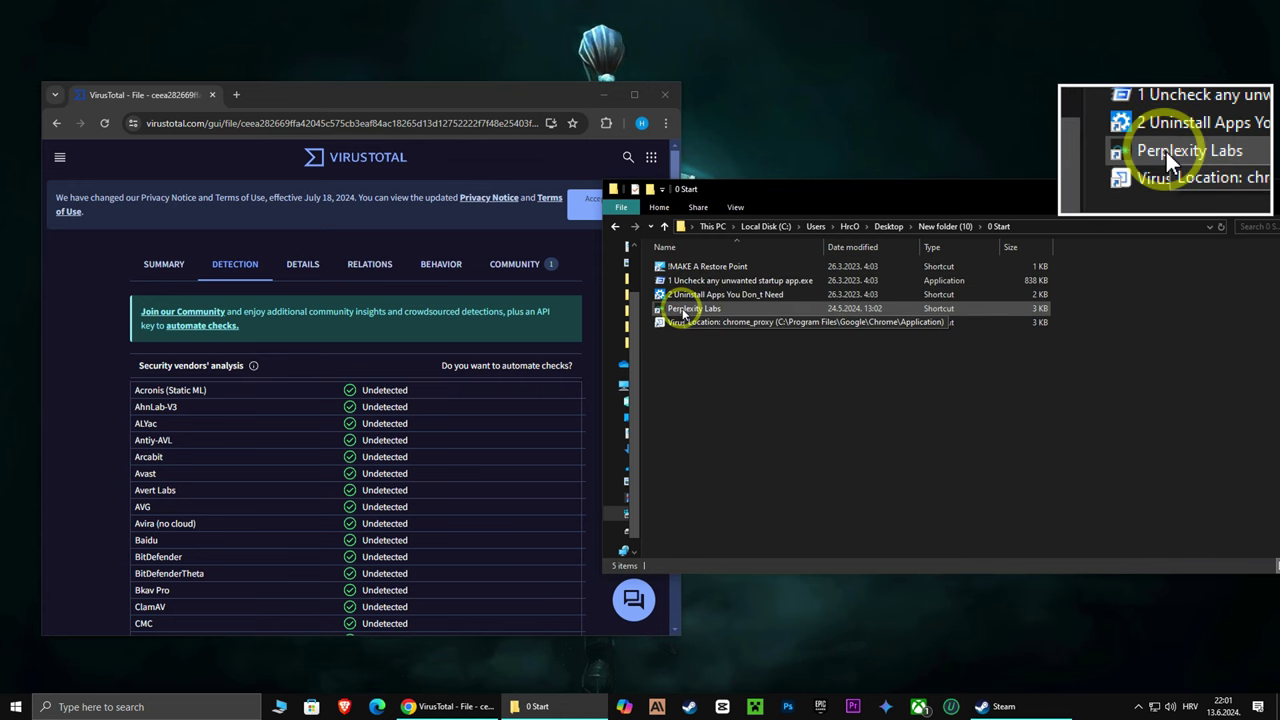
double_click(684, 310)
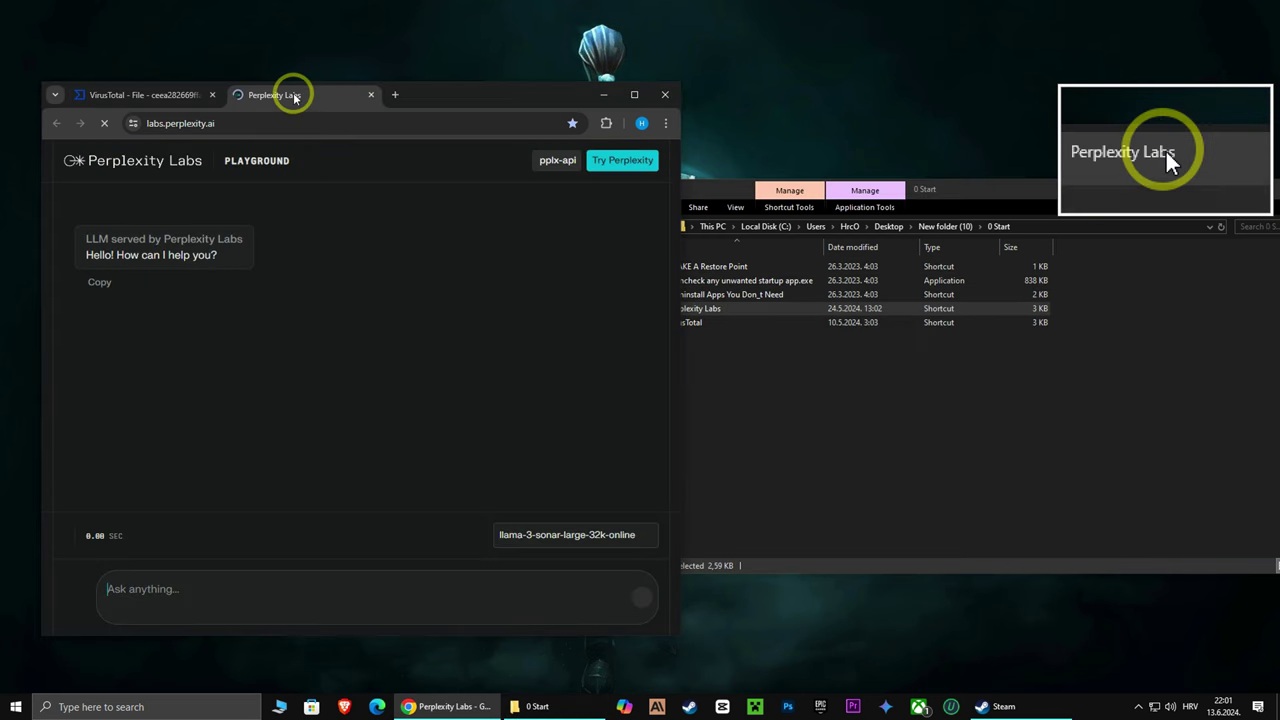
left_click_drag(300, 108, 963, 329)
Step: Return to the Batch Optimizations folder and reposition its window so the browser windows behind it can be reached
left_click(719, 197)
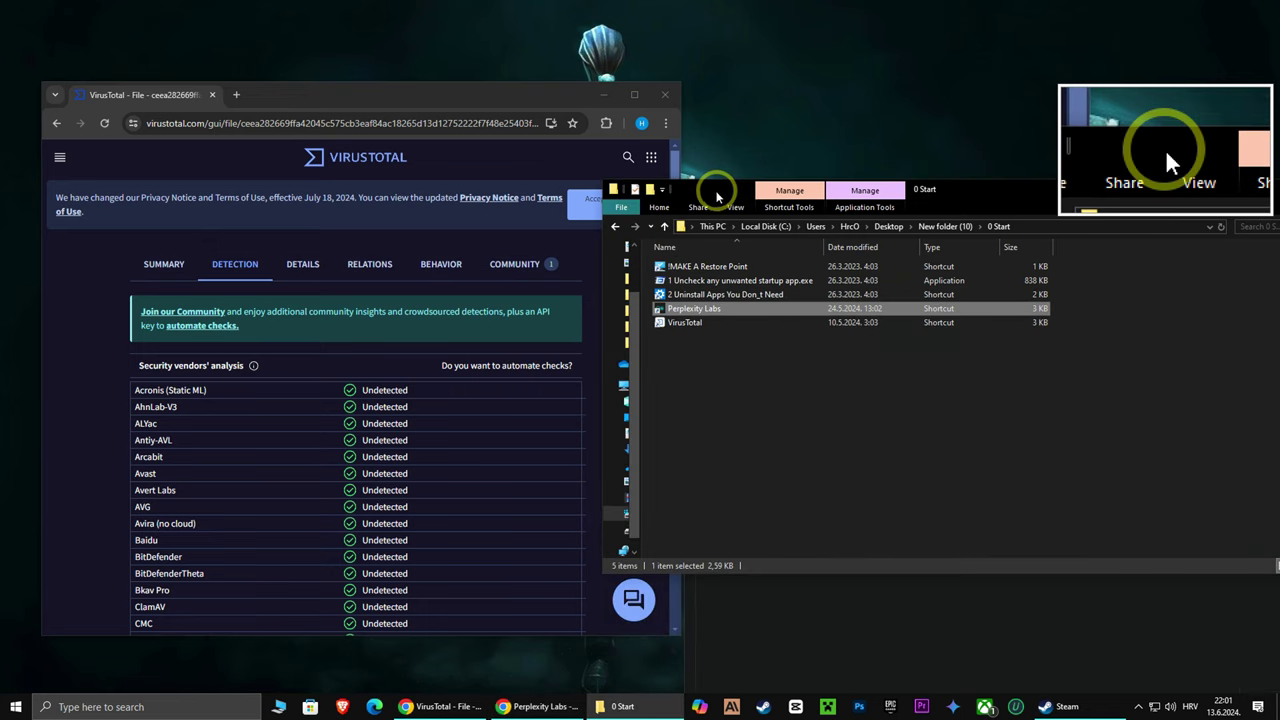
left_click(619, 228)
double_click(684, 281)
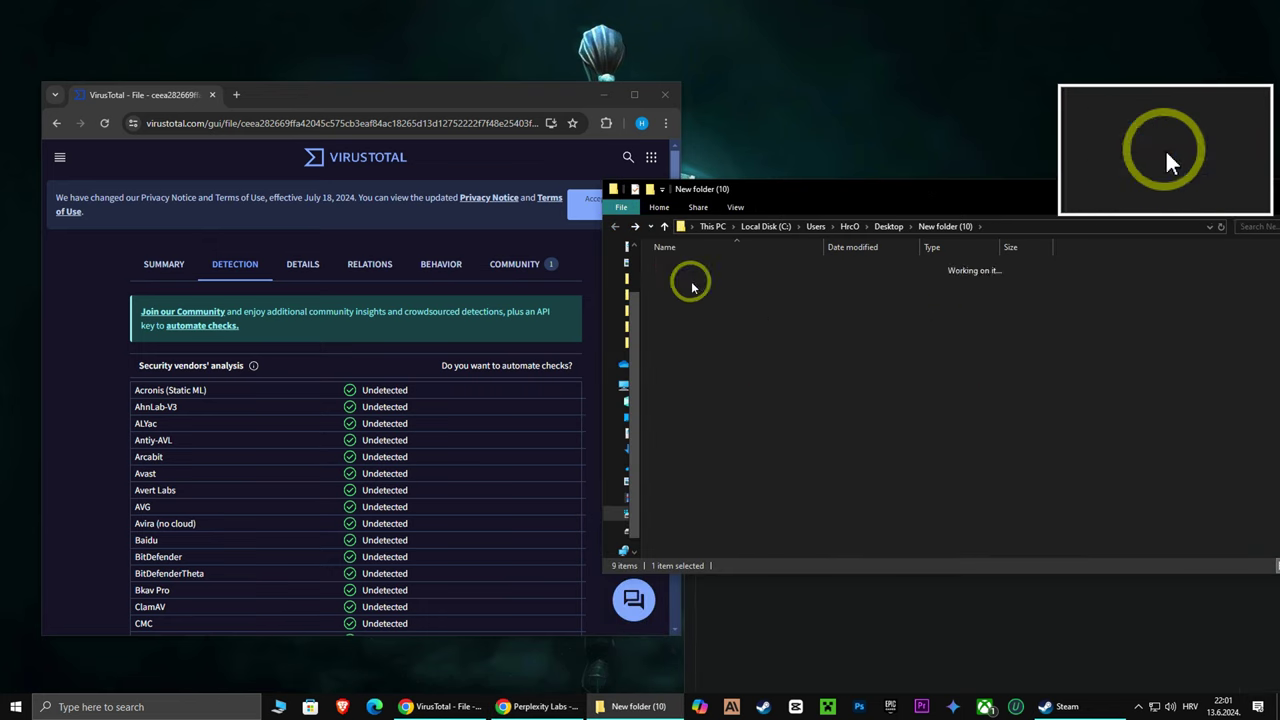
left_click_drag(802, 205, 728, 117)
Step: Open Clear DNS Cache (Ping Improve).cmd for editing in Notepad, copy its entire code, and close it without changes
left_click(617, 178)
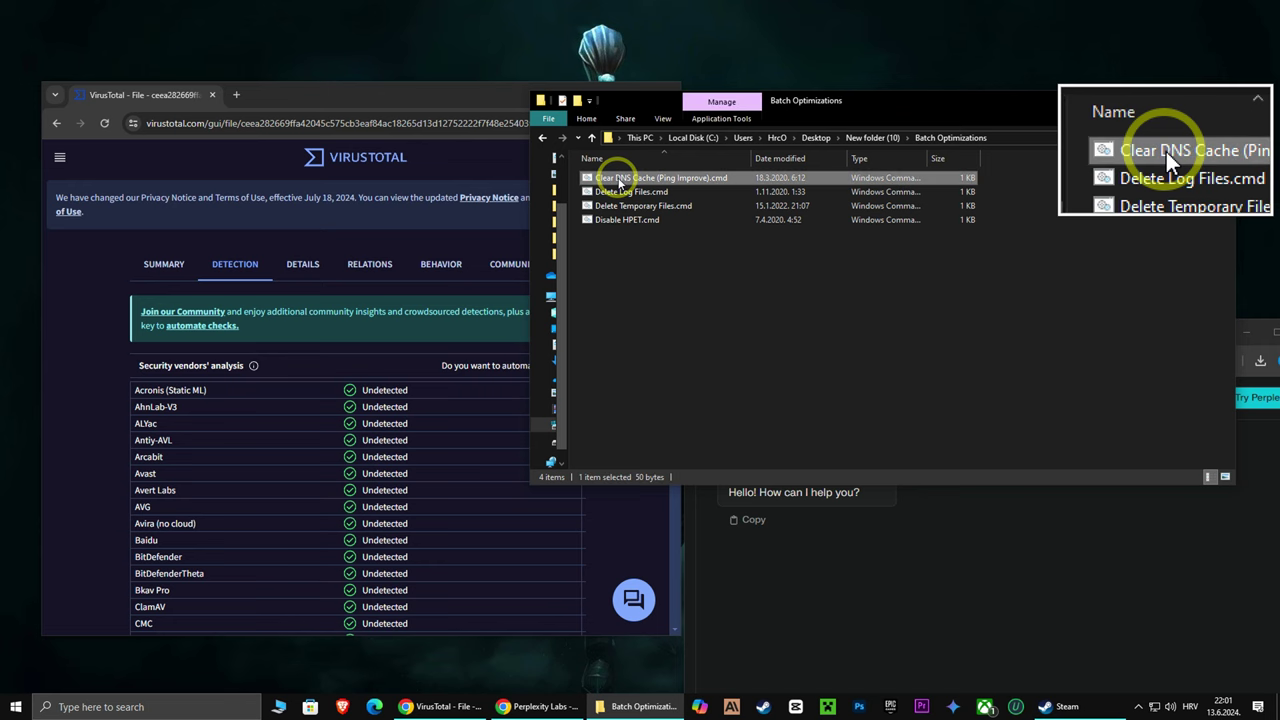
right_click(617, 178)
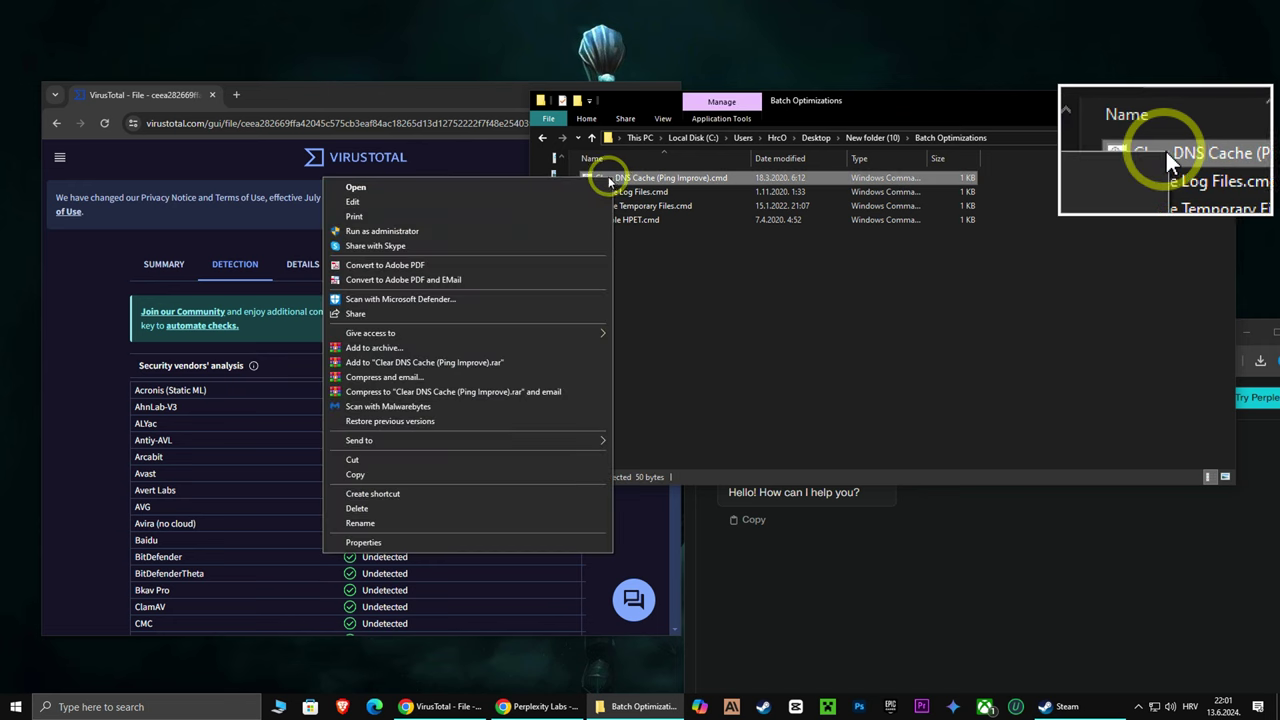
left_click(355, 199)
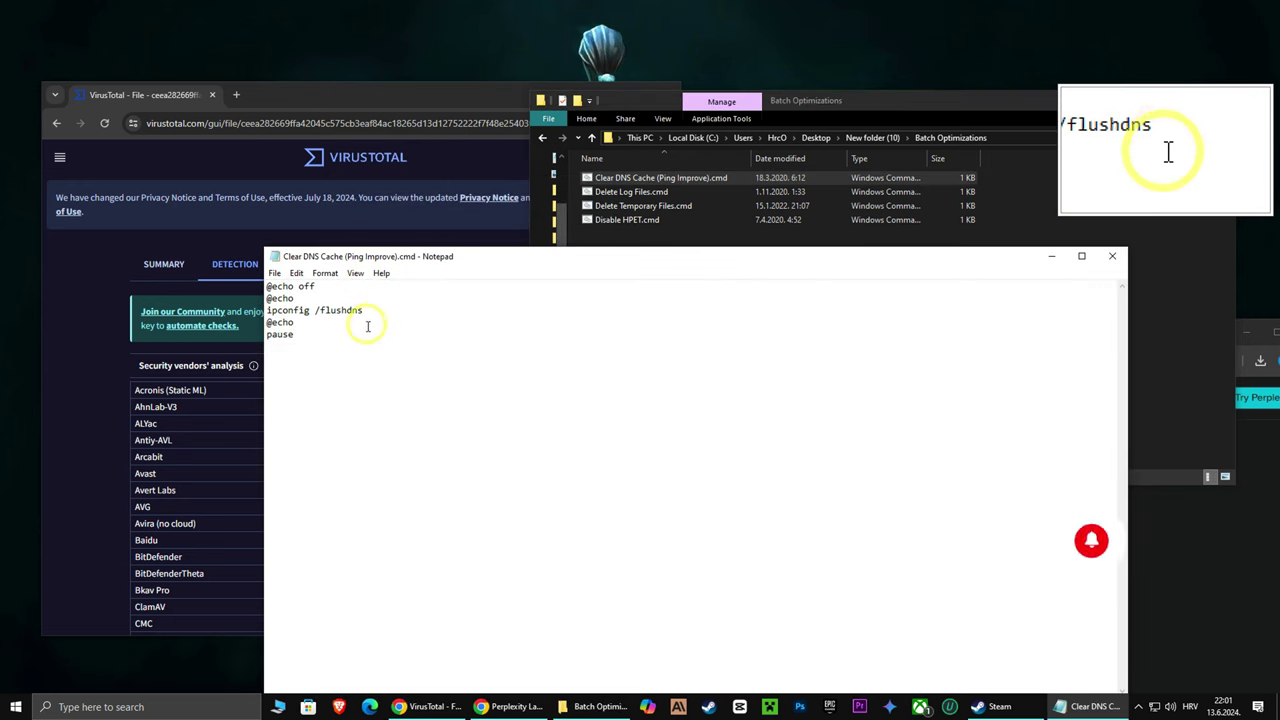
left_click_drag(365, 338, 266, 286)
right_click(278, 300)
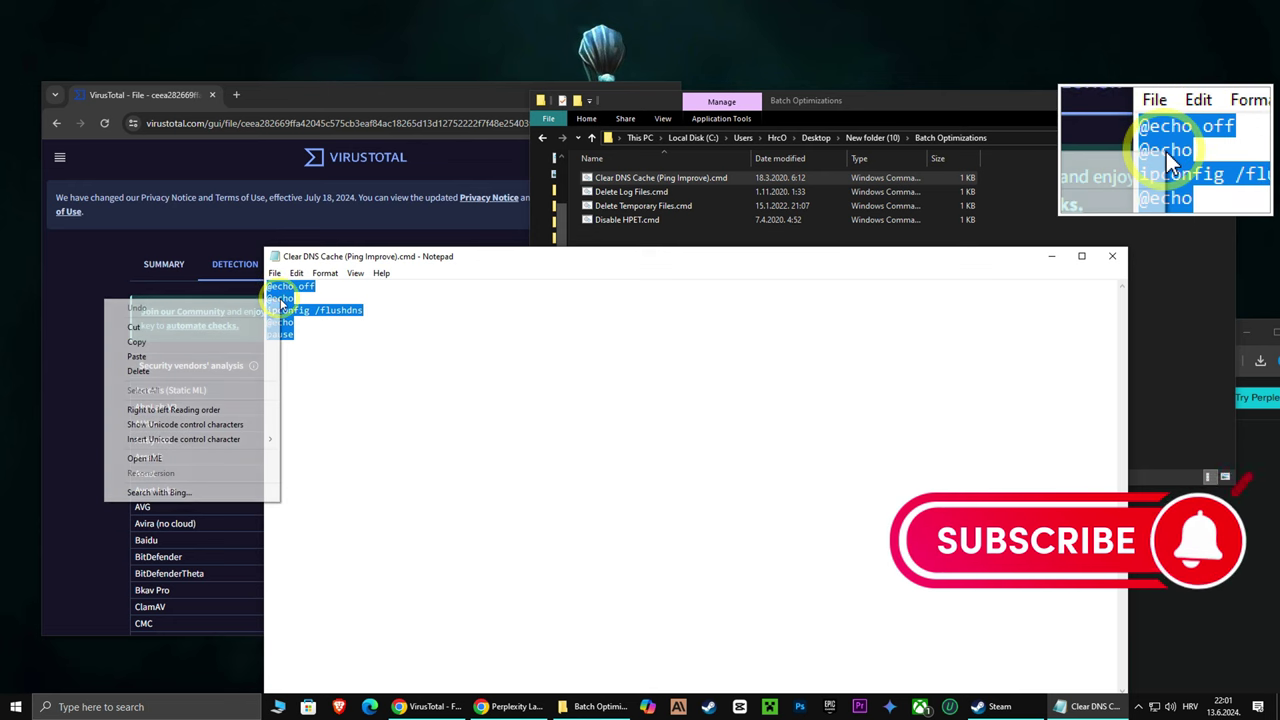
left_click(137, 343)
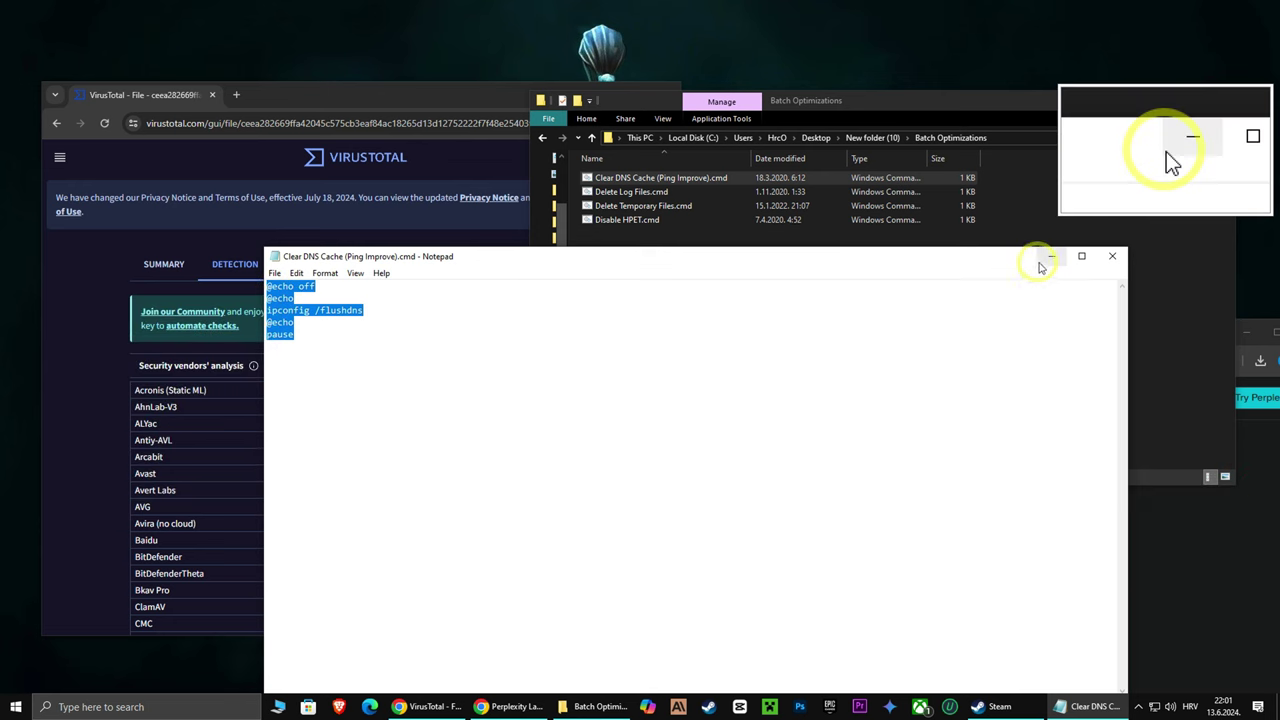
left_click(1115, 258)
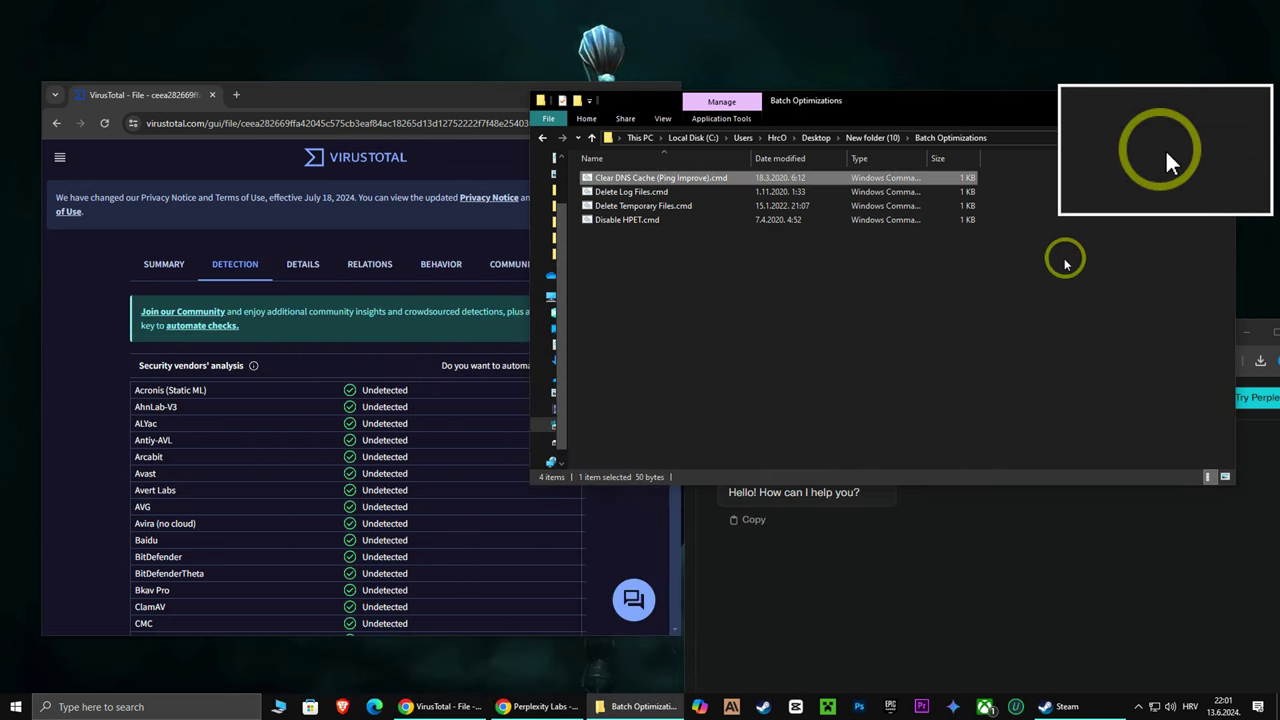
Step: In Perplexity Labs, choose the llama-3-sonar-large-32k-chat model and ask "safe?" followed by the copied DNS cache script
left_click(815, 572)
left_click_drag(973, 338, 828, 178)
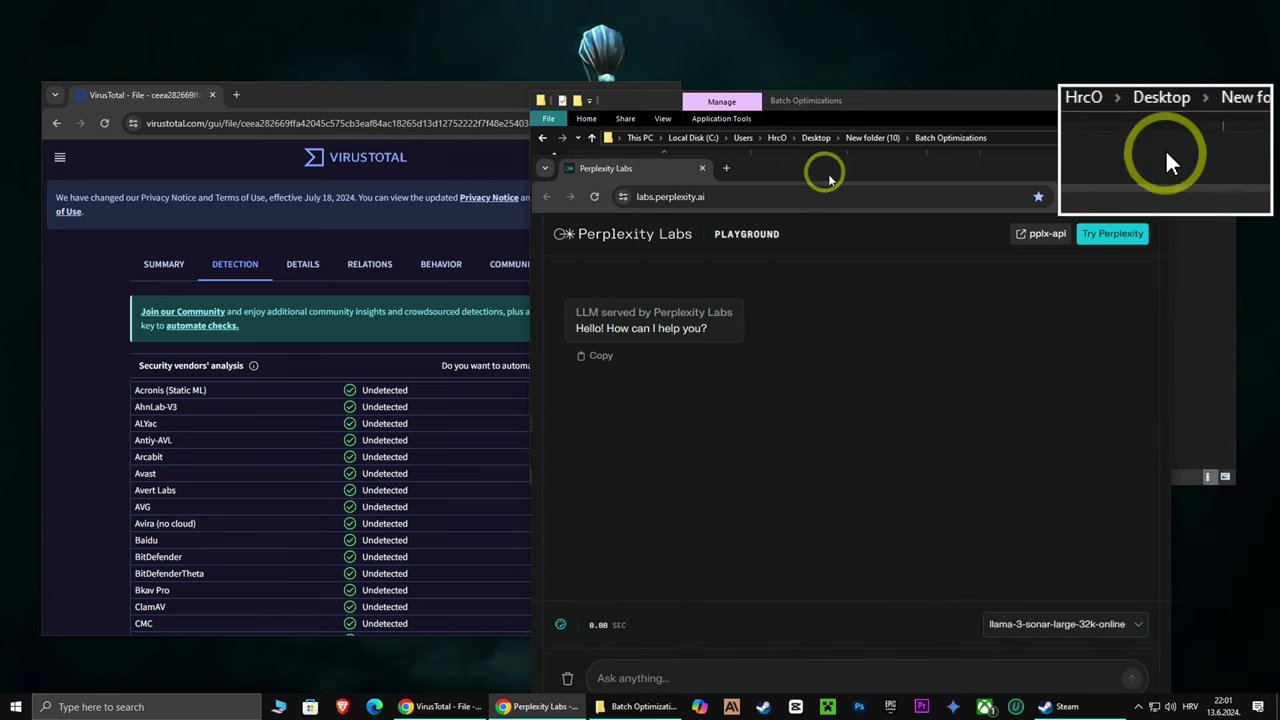
left_click(1060, 624)
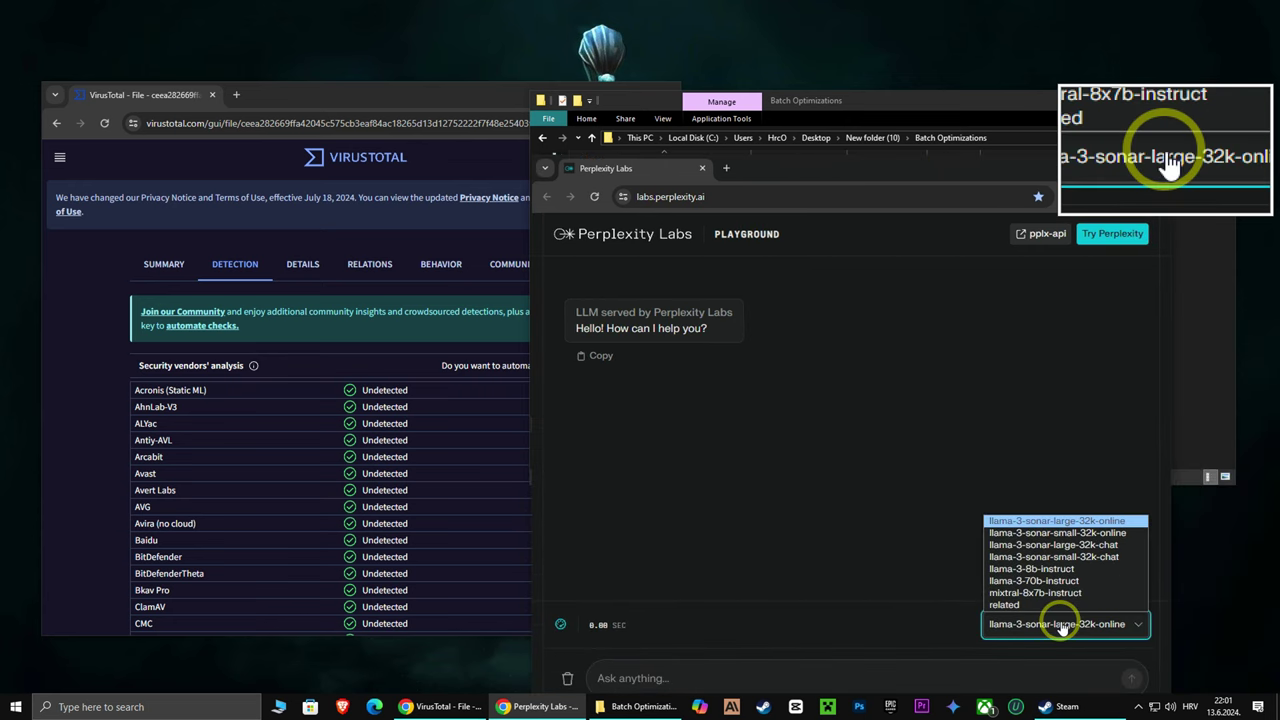
left_click(1074, 546)
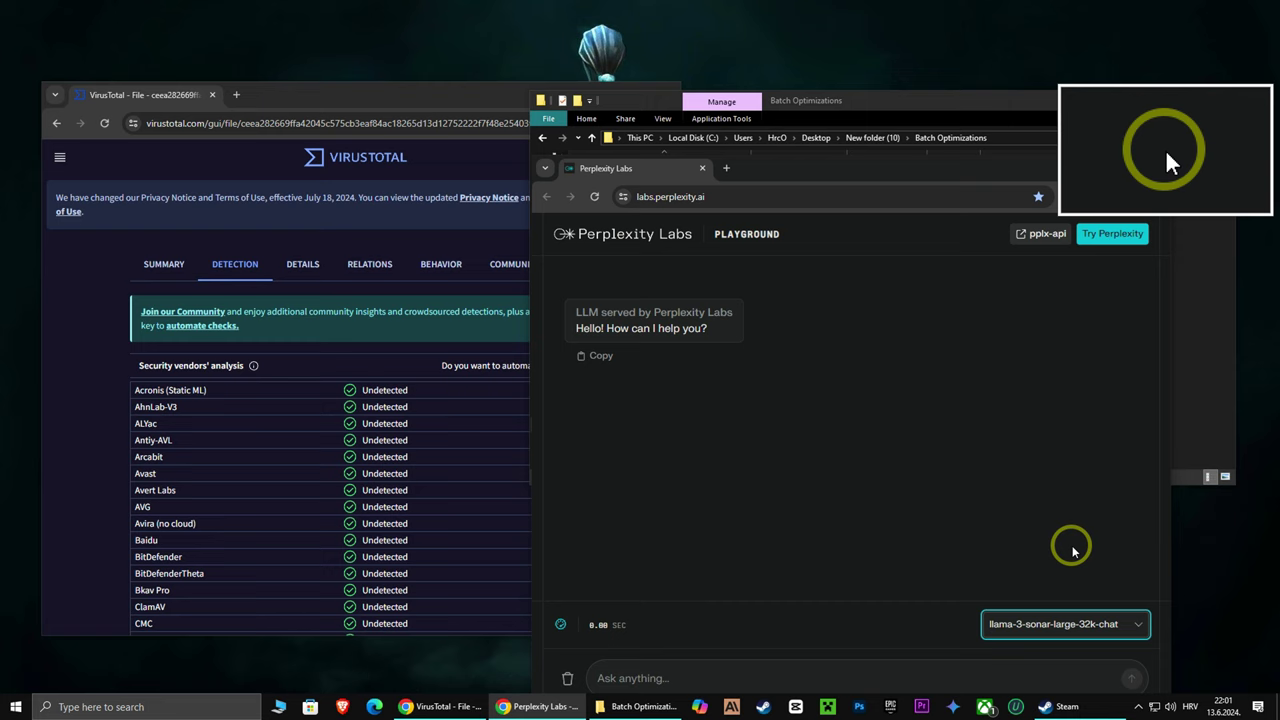
type("safe?")
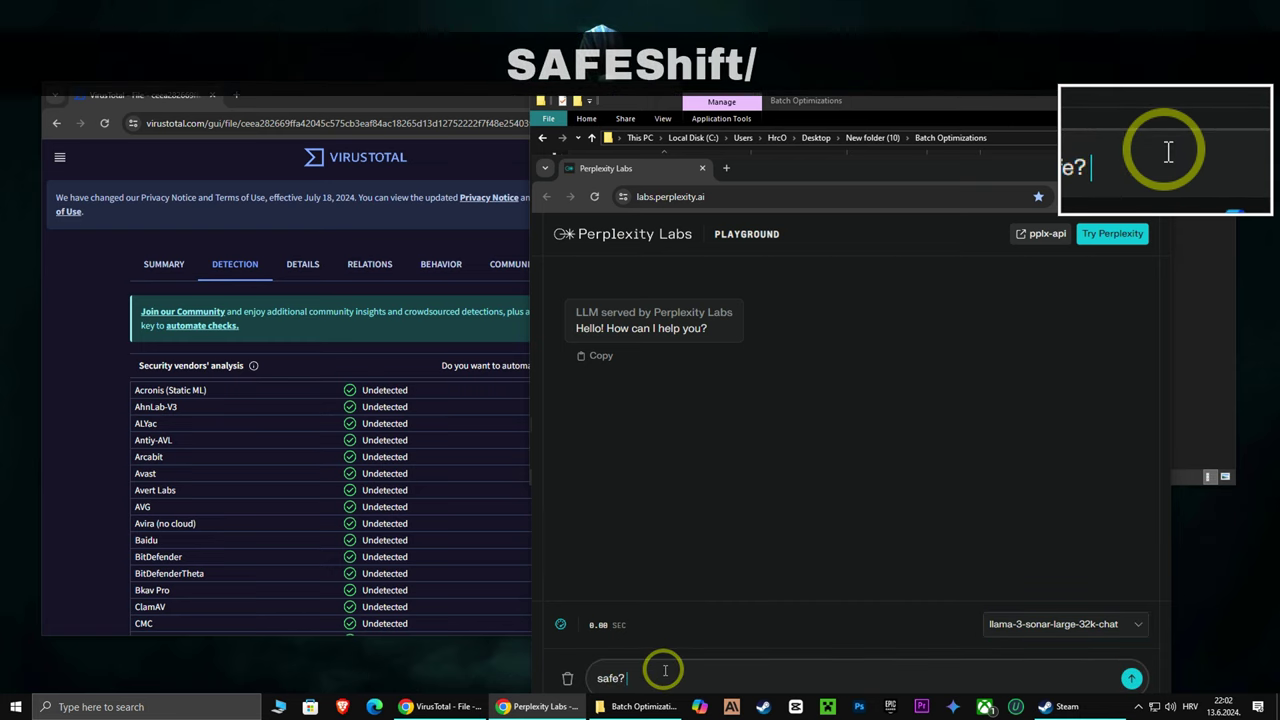
key("ctrl+v")
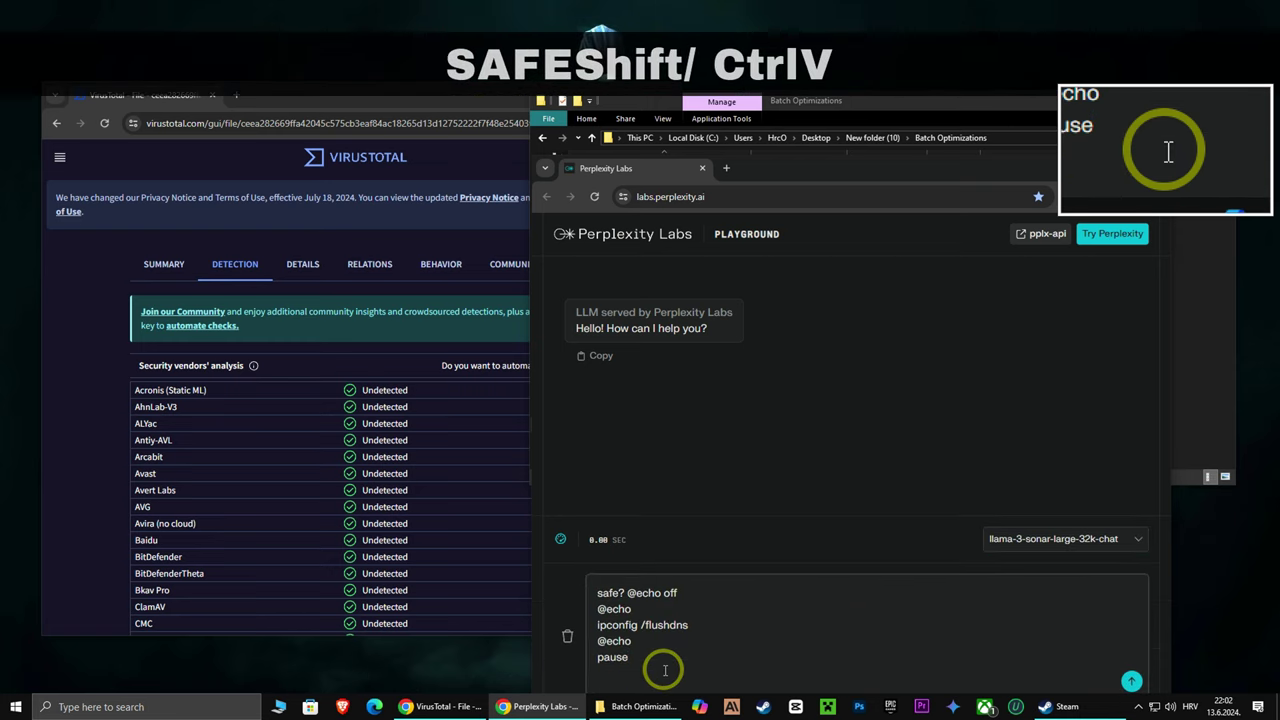
key("Return")
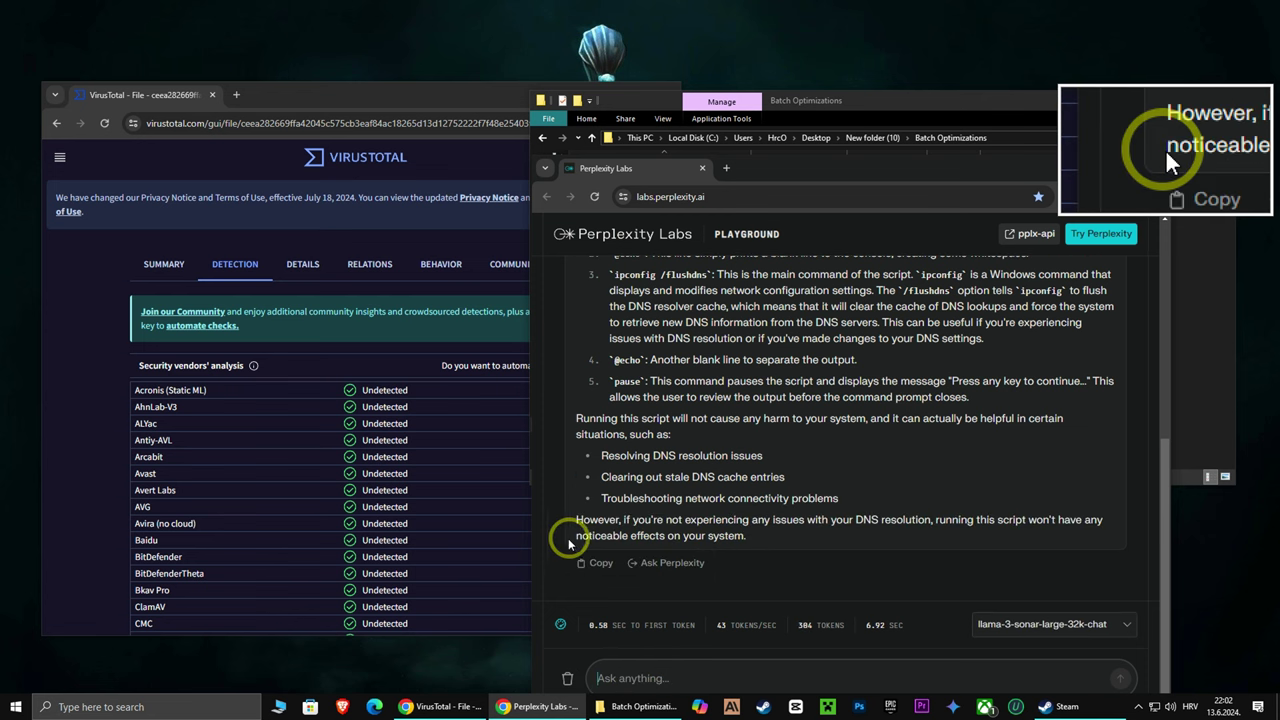
Step: Minimize Perplexity Labs, run Clear DNS Cache (Ping Improve).cmd as administrator, and dismiss its console
left_click_drag(907, 170, 799, 197)
left_click(984, 198)
left_click(634, 180)
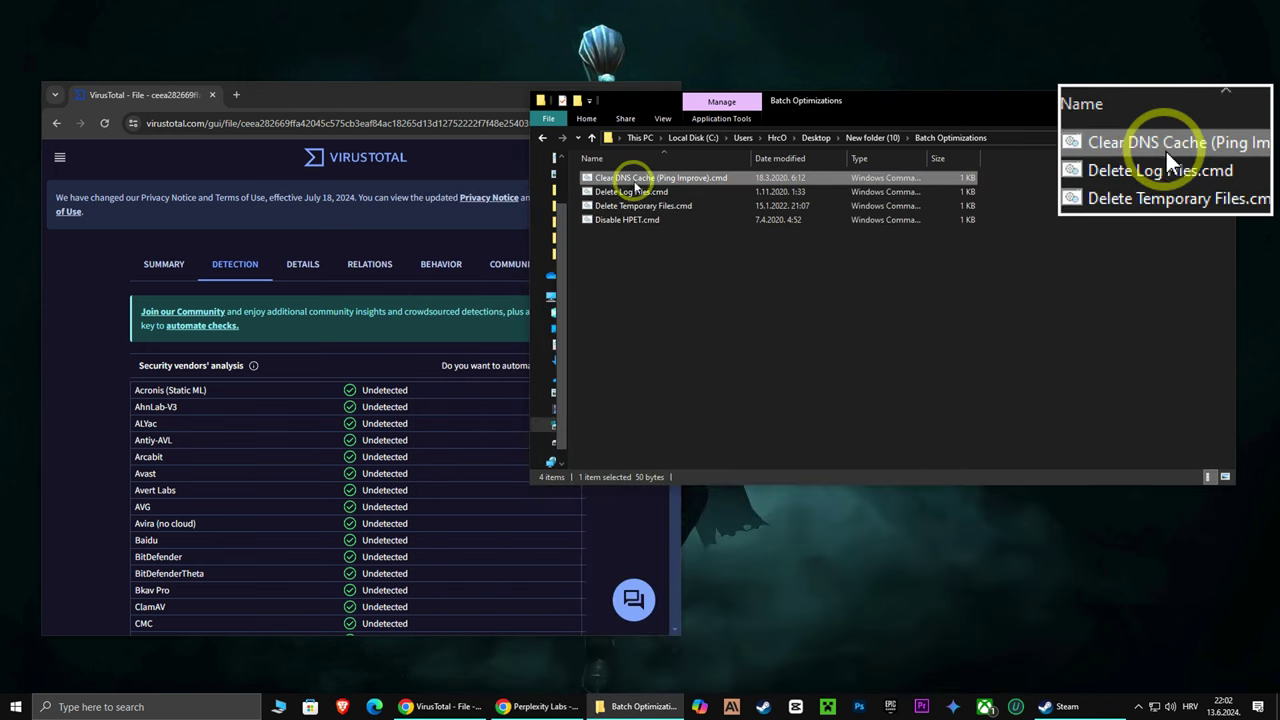
right_click(634, 180)
left_click(400, 230)
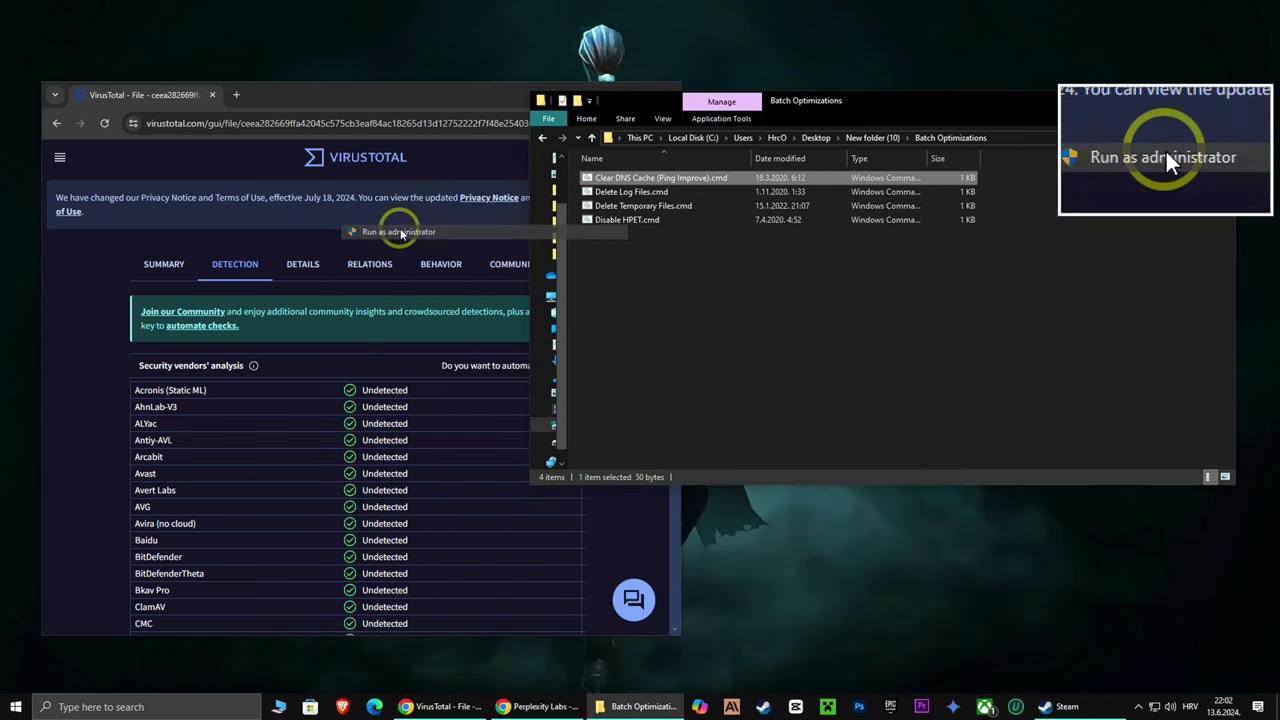
key("Return")
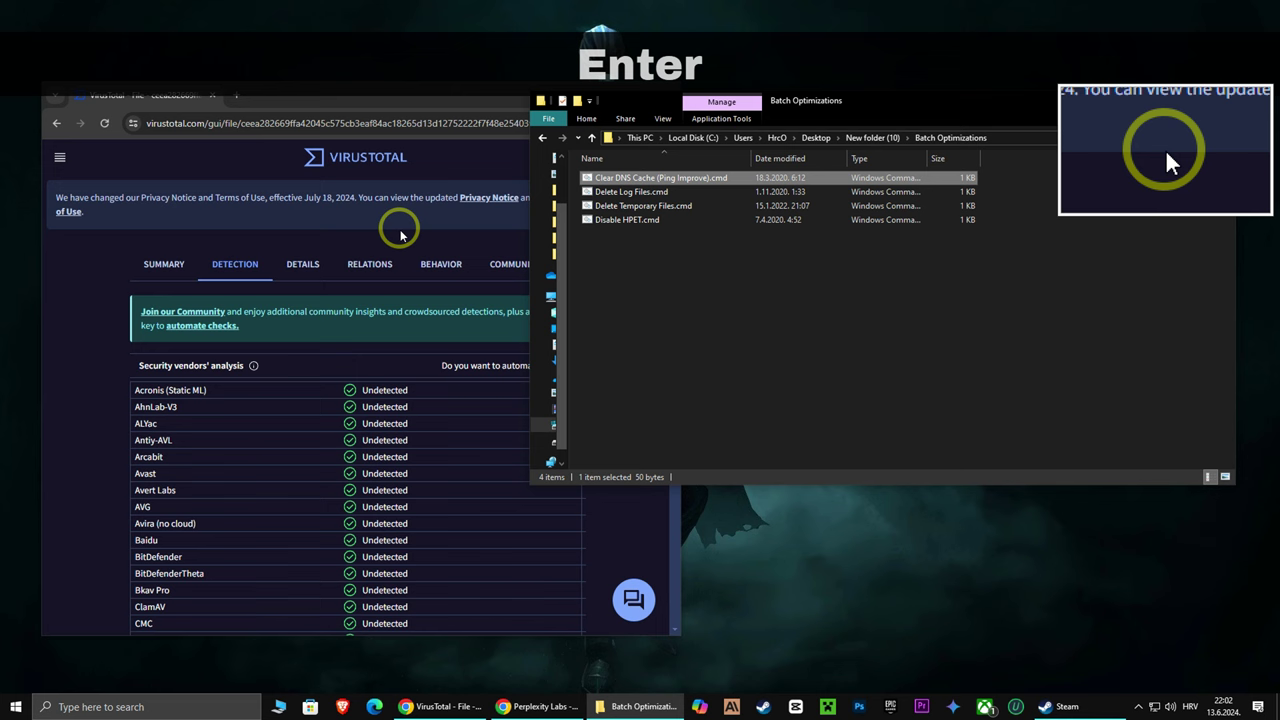
Step: Open Delete Log Files.cmd for editing in Notepad, copy its entire code, and close it without changes
left_click(622, 193)
right_click(612, 194)
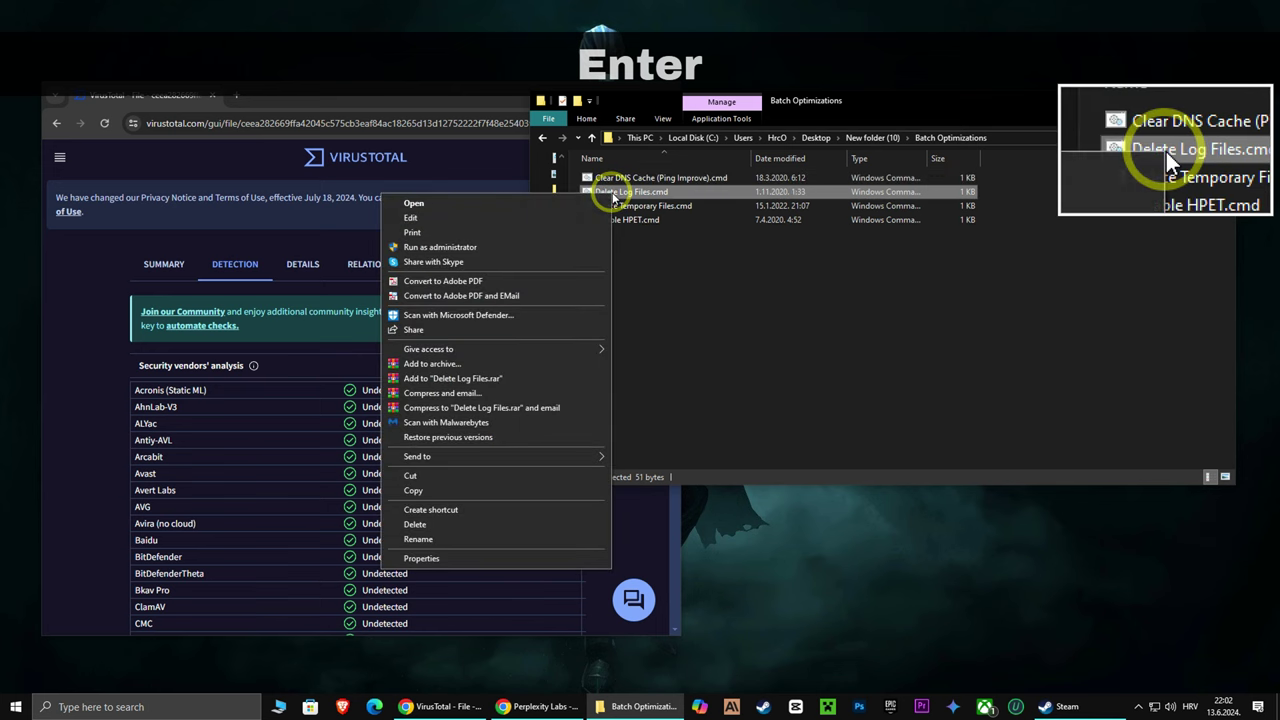
left_click(410, 220)
left_click_drag(366, 337, 290, 311)
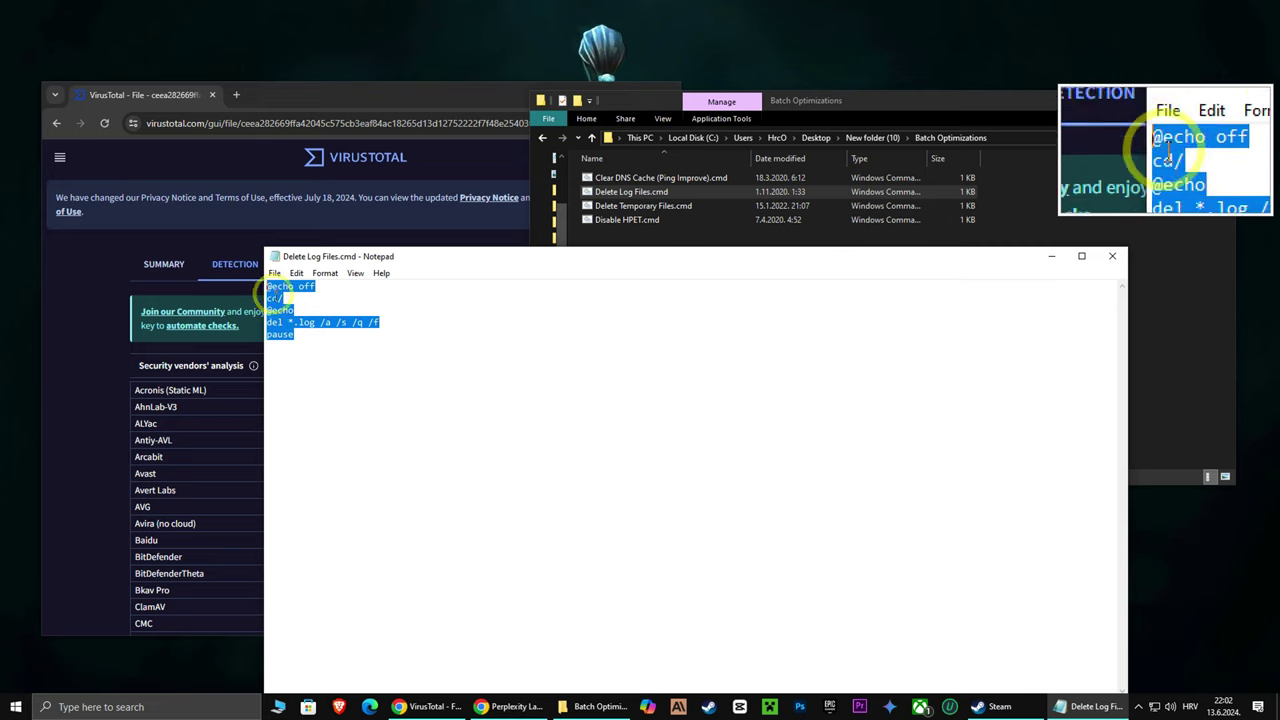
right_click(278, 296)
left_click(137, 355)
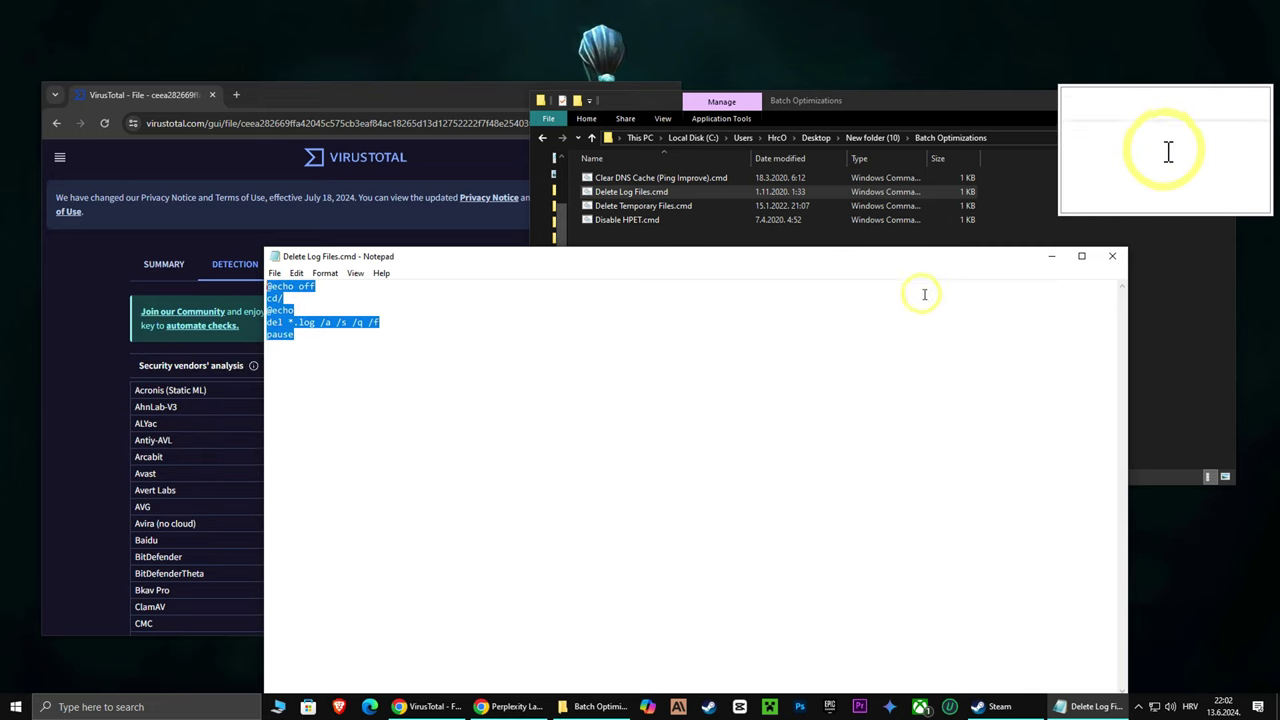
left_click(1113, 257)
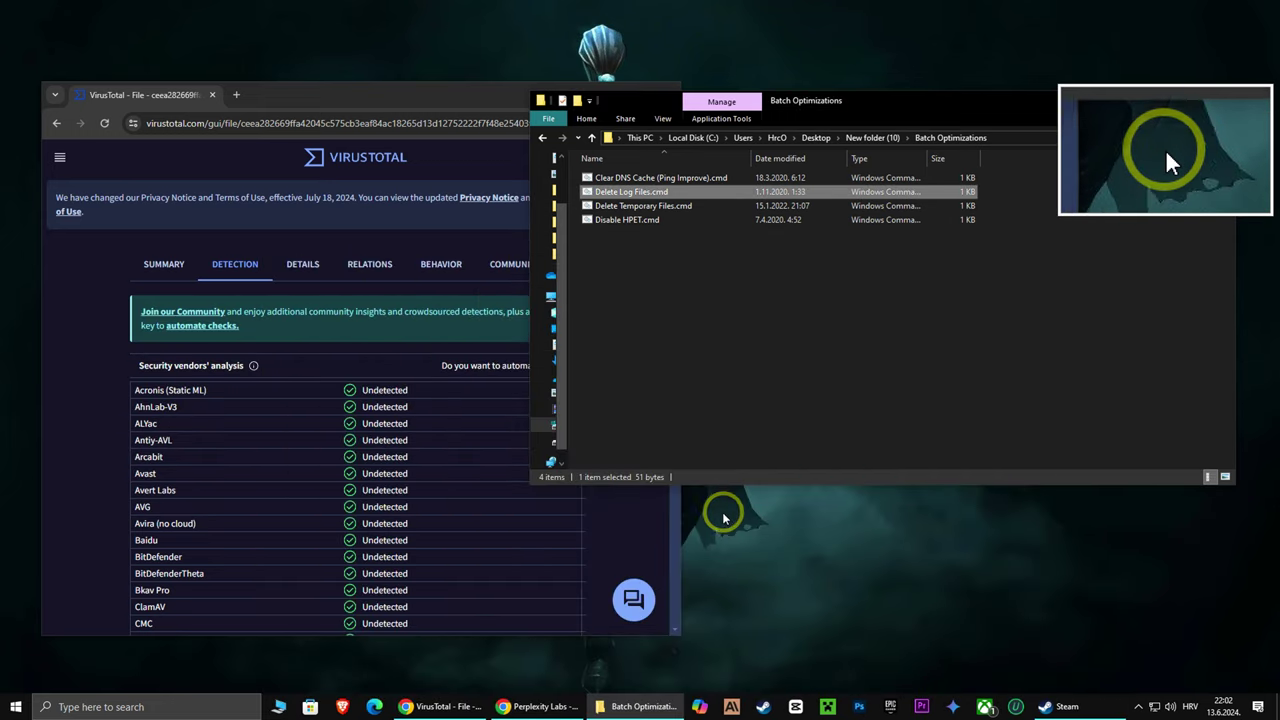
Step: Switch to Perplexity Labs and ask "safe?" followed by the copied Delete Log Files script
left_click(536, 698)
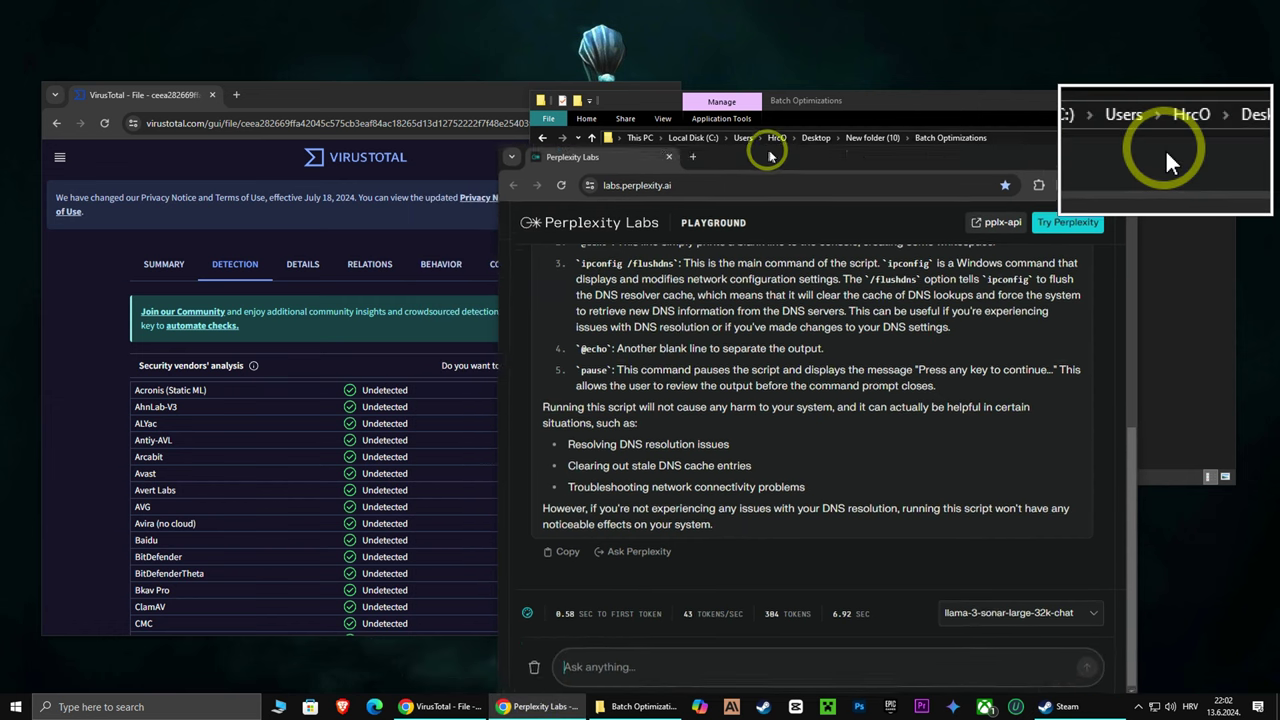
left_click(598, 661)
type("safe?")
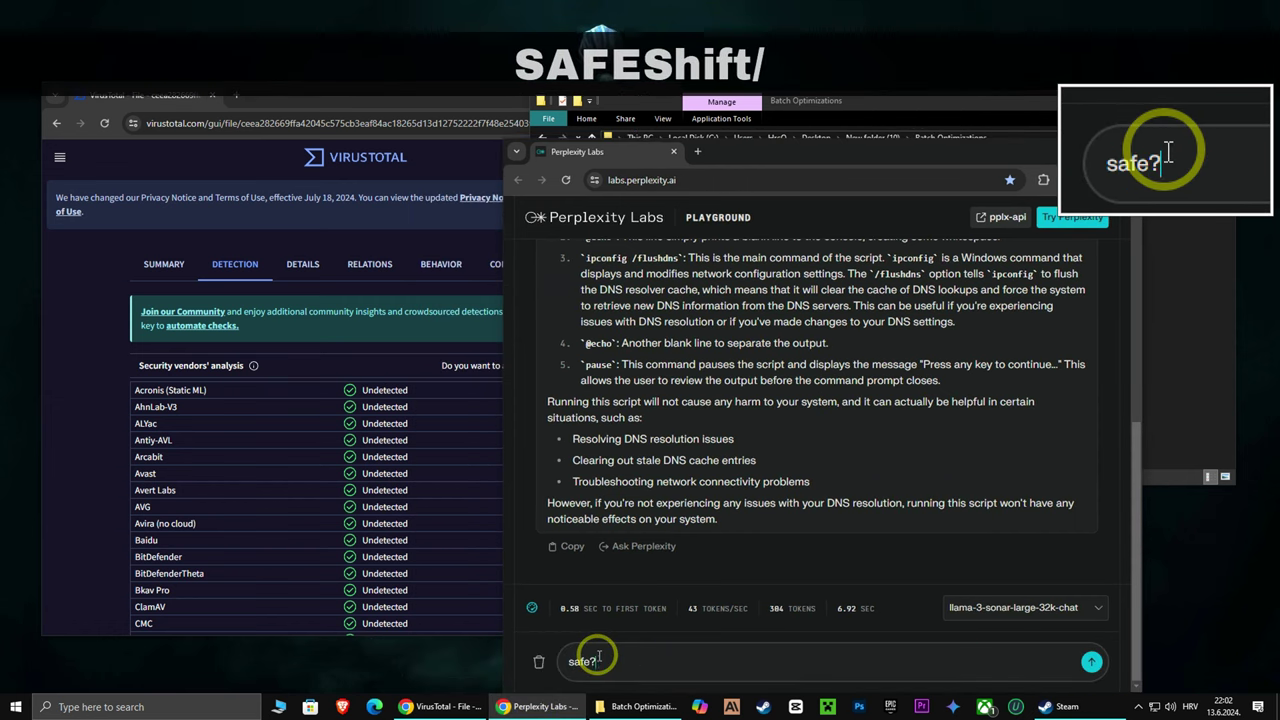
key("ctrl+v")
key("Return")
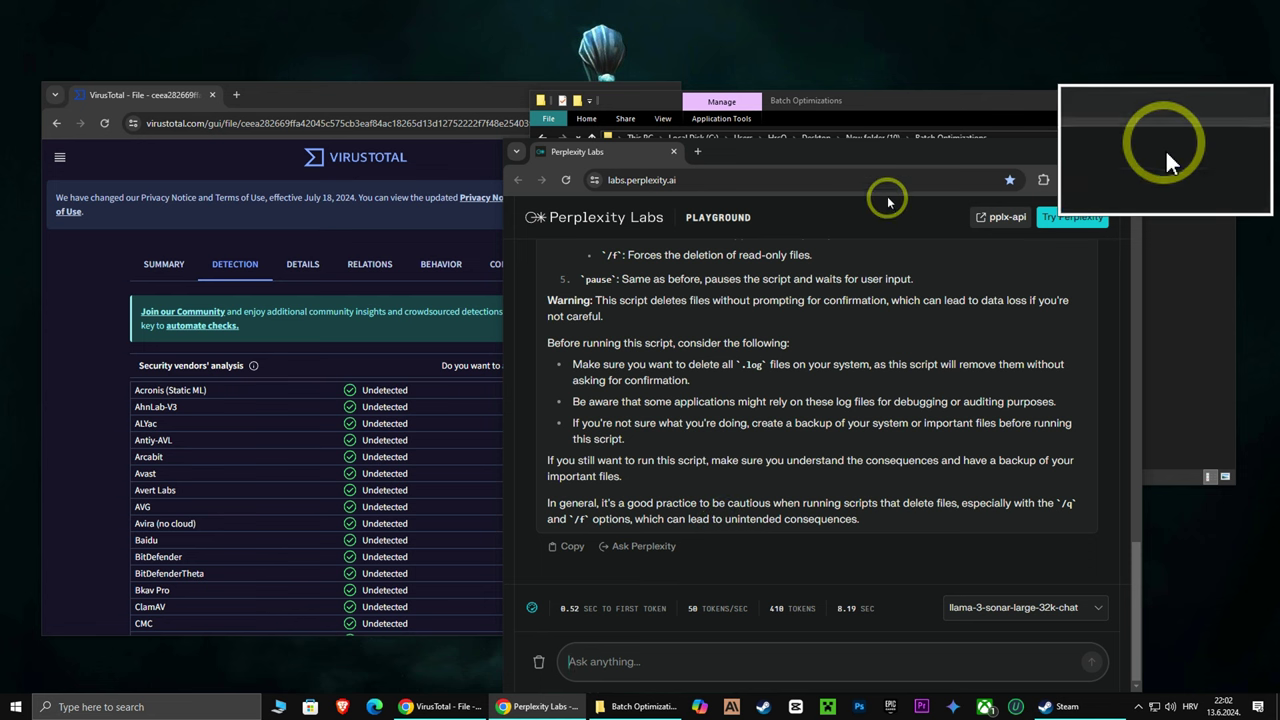
Step: Minimize Perplexity Labs, run Delete Log Files.cmd as administrator, and dismiss its console once the script finishes
left_click_drag(1045, 152, 930, 178)
left_click(950, 179)
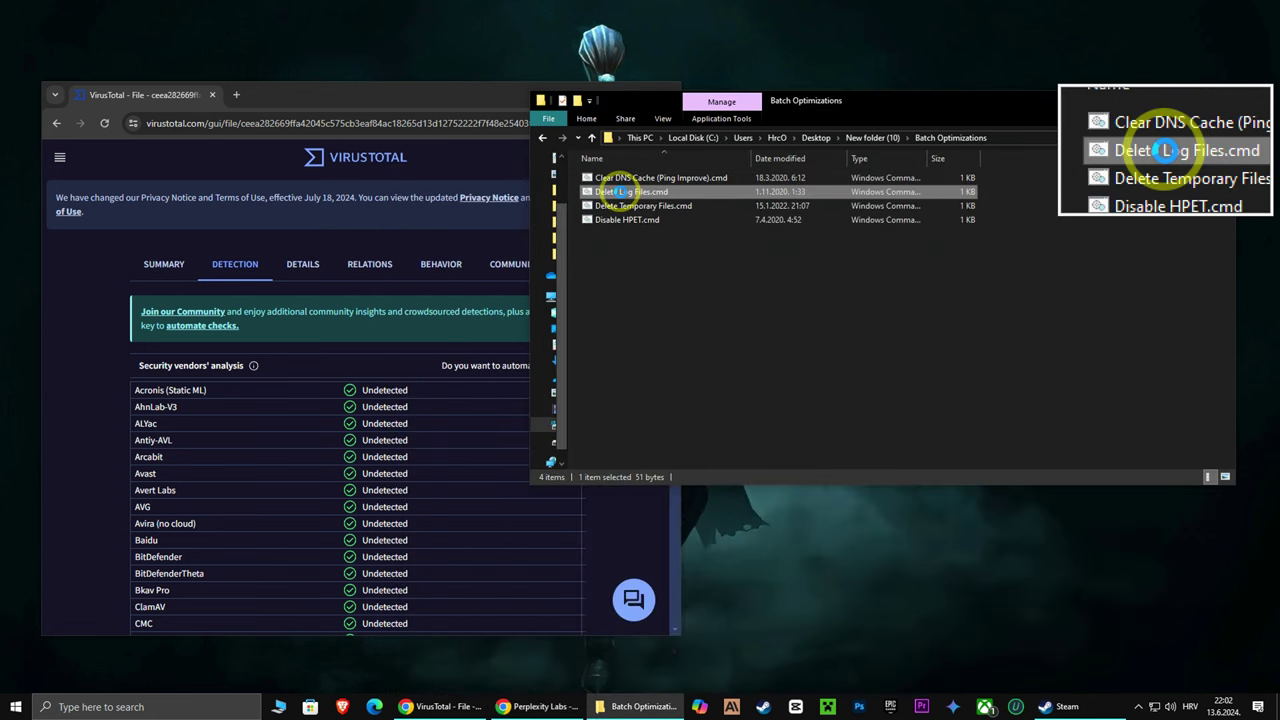
right_click(619, 191)
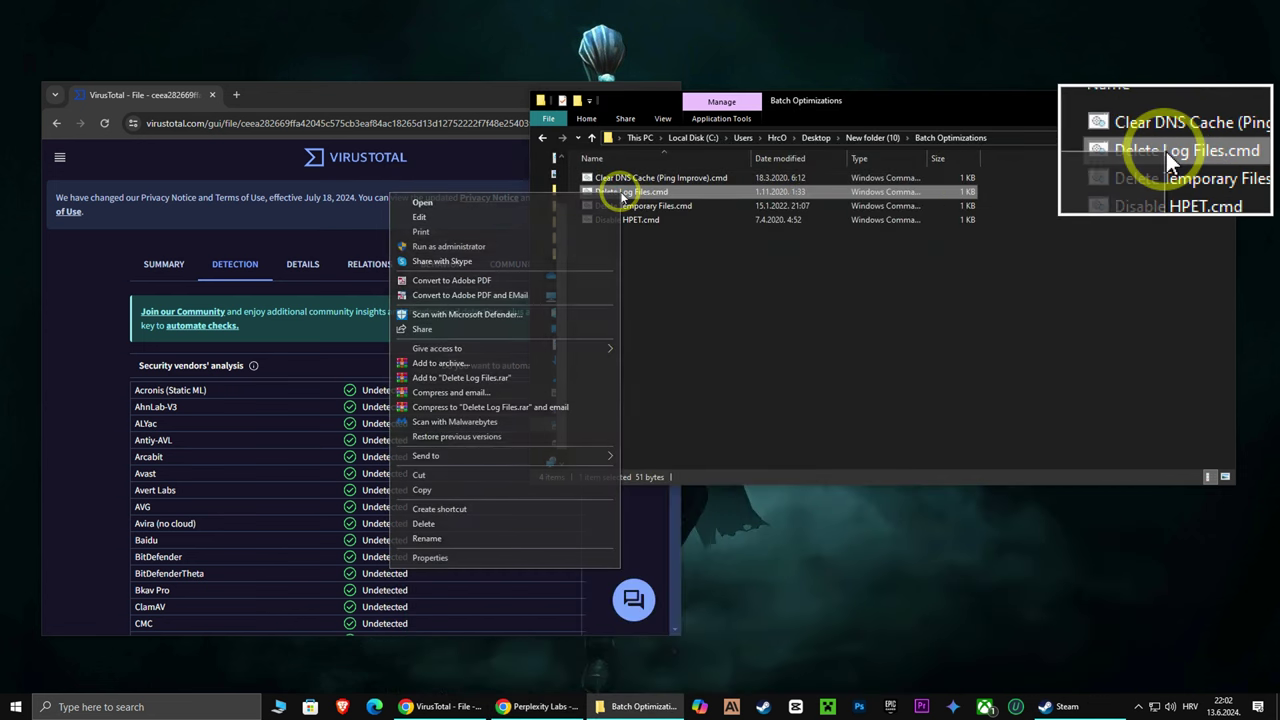
left_click(446, 249)
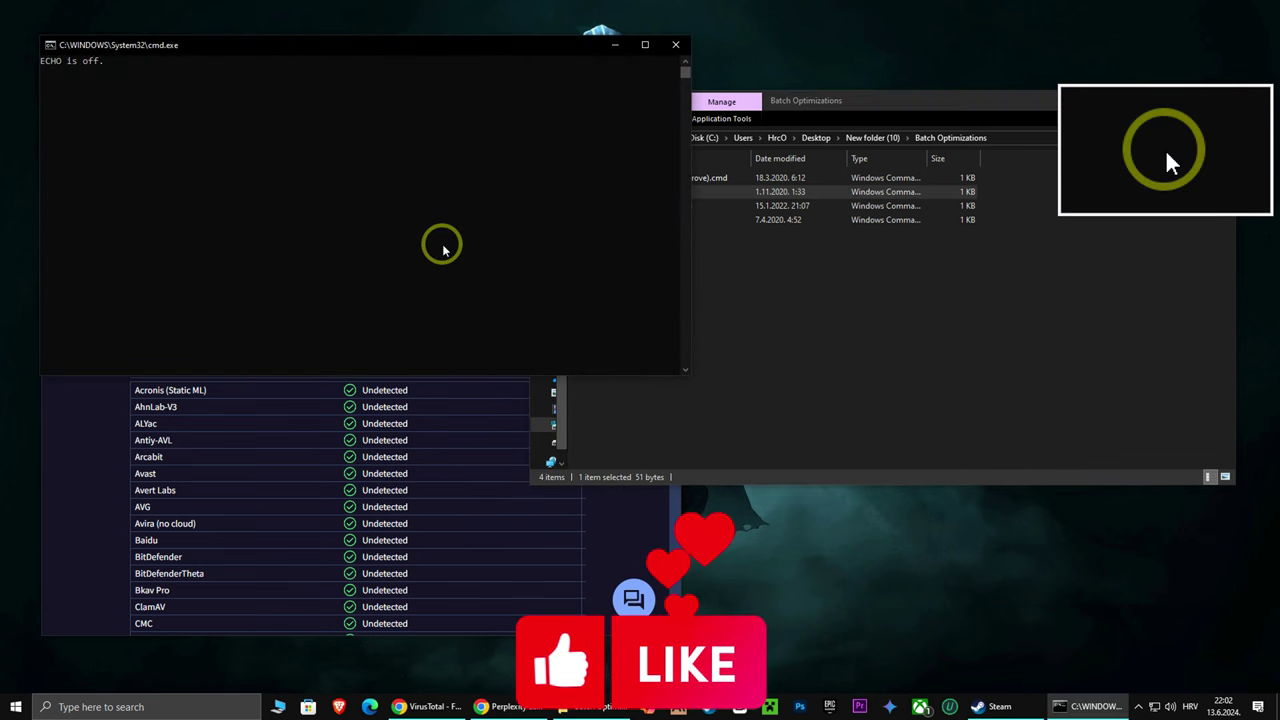
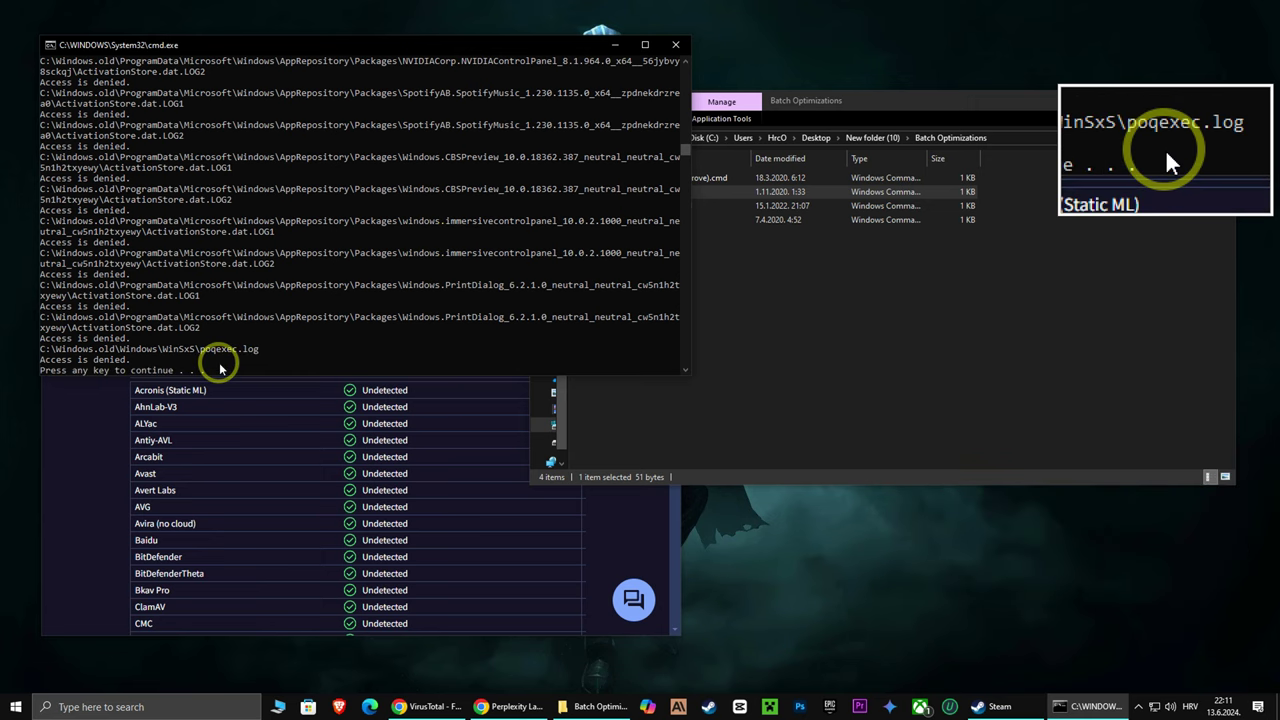
key("Return")
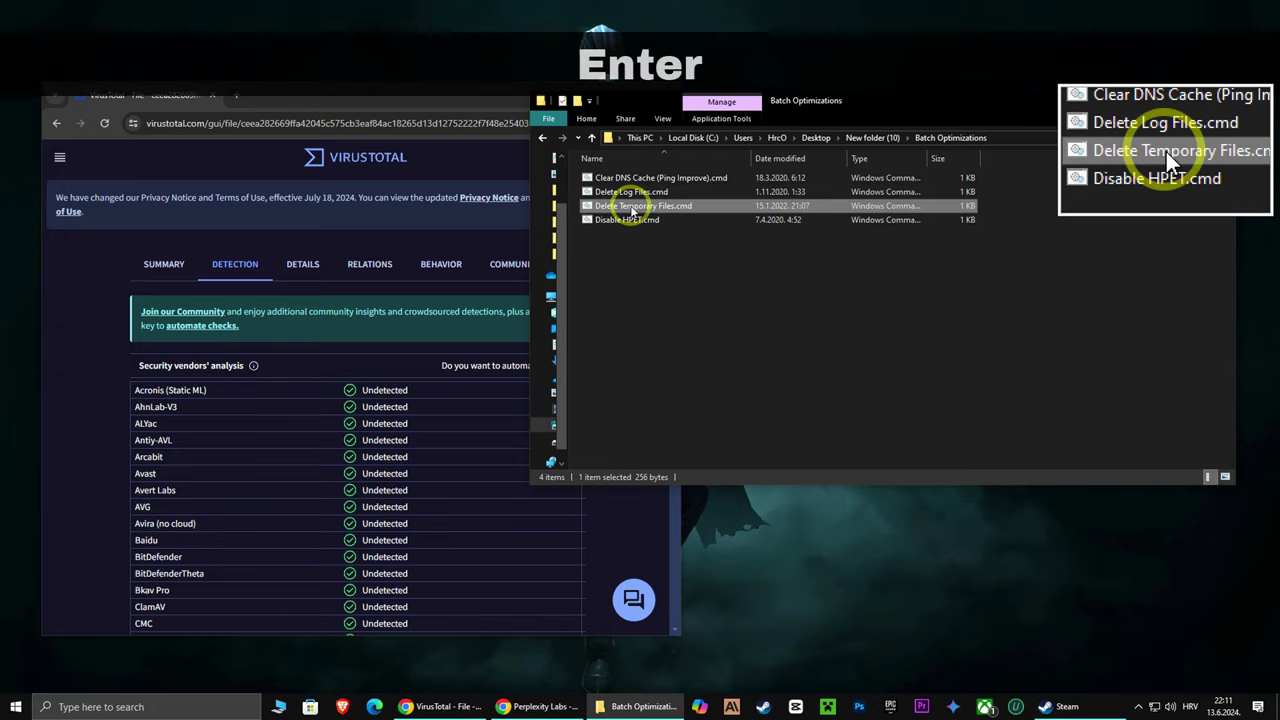
Step: Run Delete Temporary Files.cmd and Disable HPET.cmd as administrator, dismissing each console when it finishes
right_click(631, 208)
left_click(455, 260)
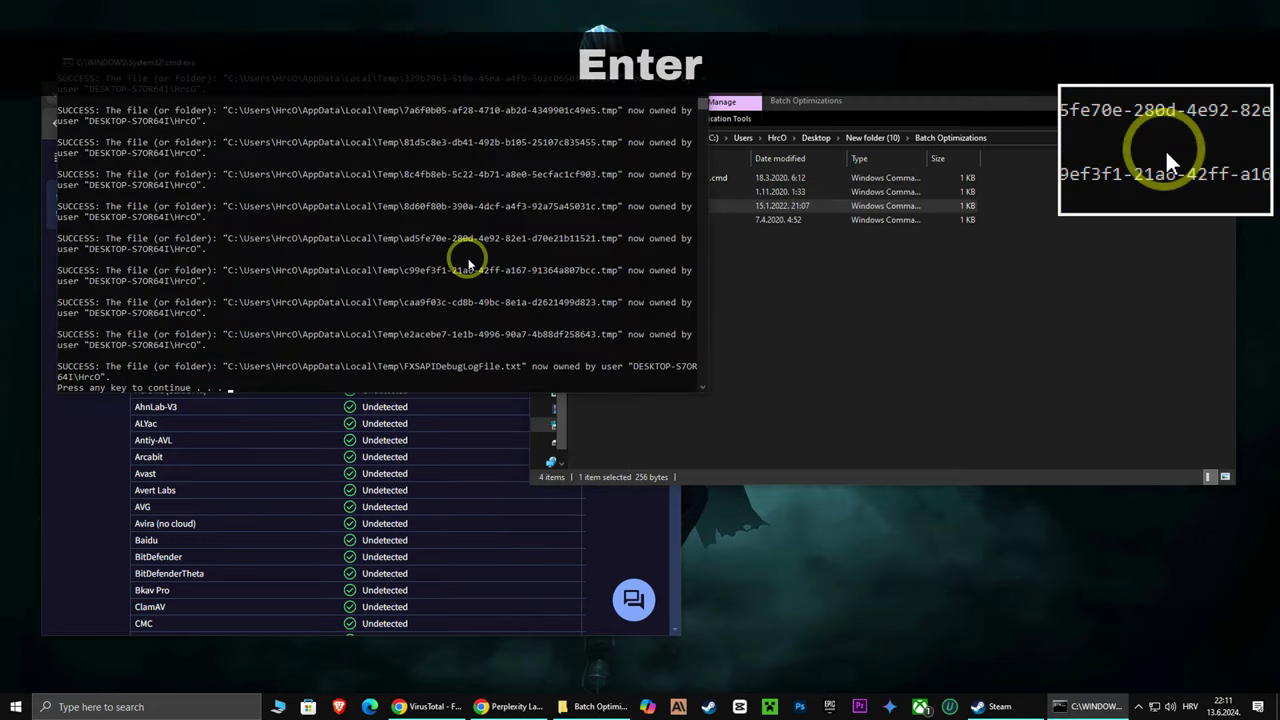
key("Return")
right_click(628, 220)
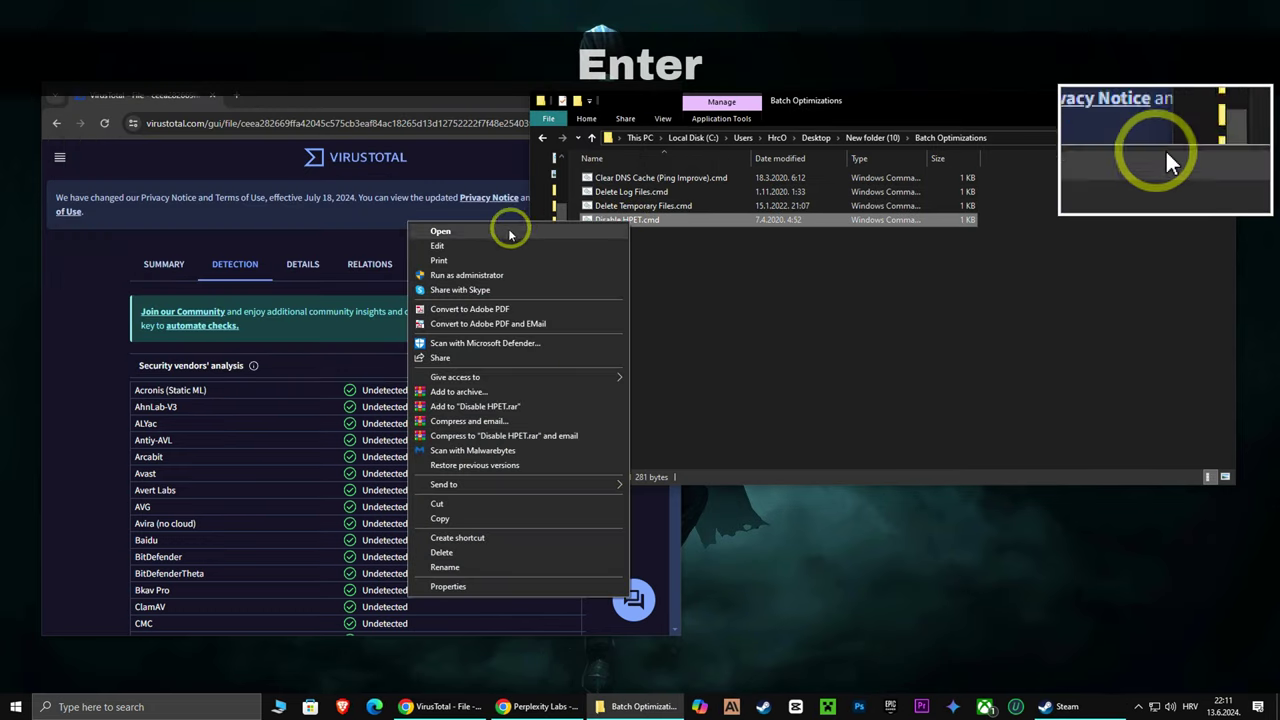
left_click(477, 279)
key("Return")
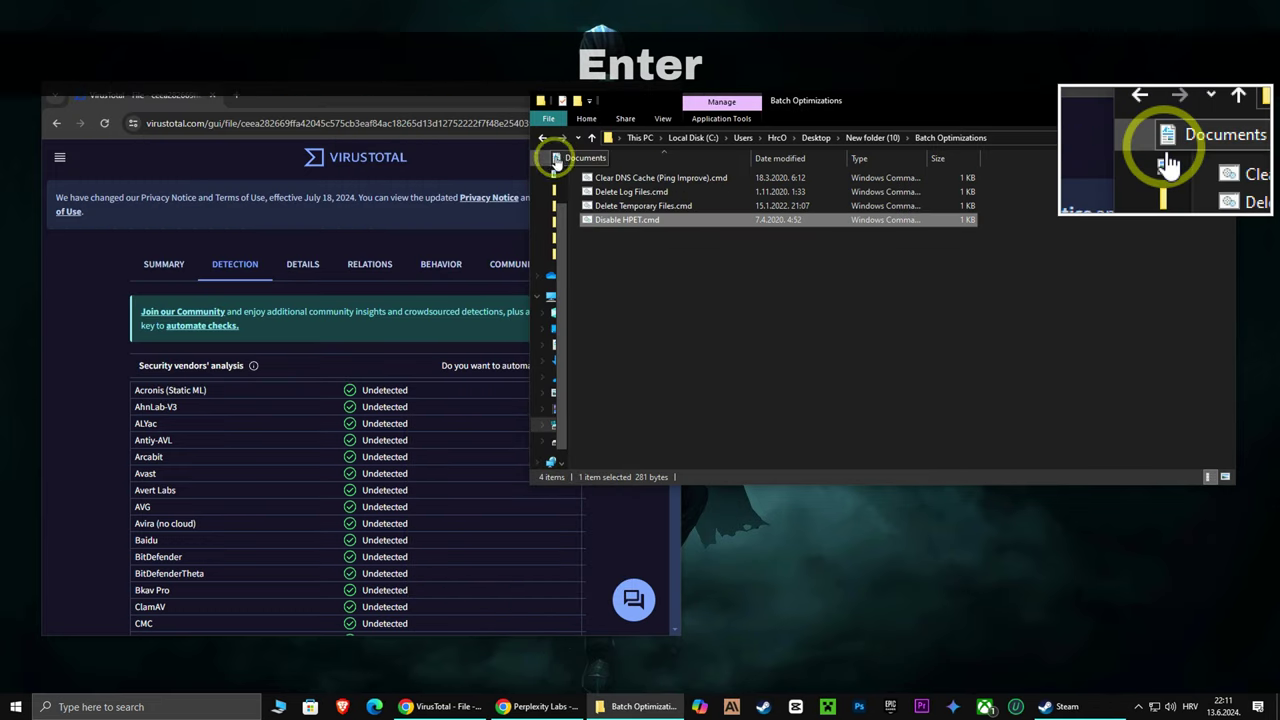
Step: Open the BcdEdit Tweaks folder and submit Latency BCD Tweaks.bat to VirusTotal for scanning
left_click(547, 140)
double_click(615, 205)
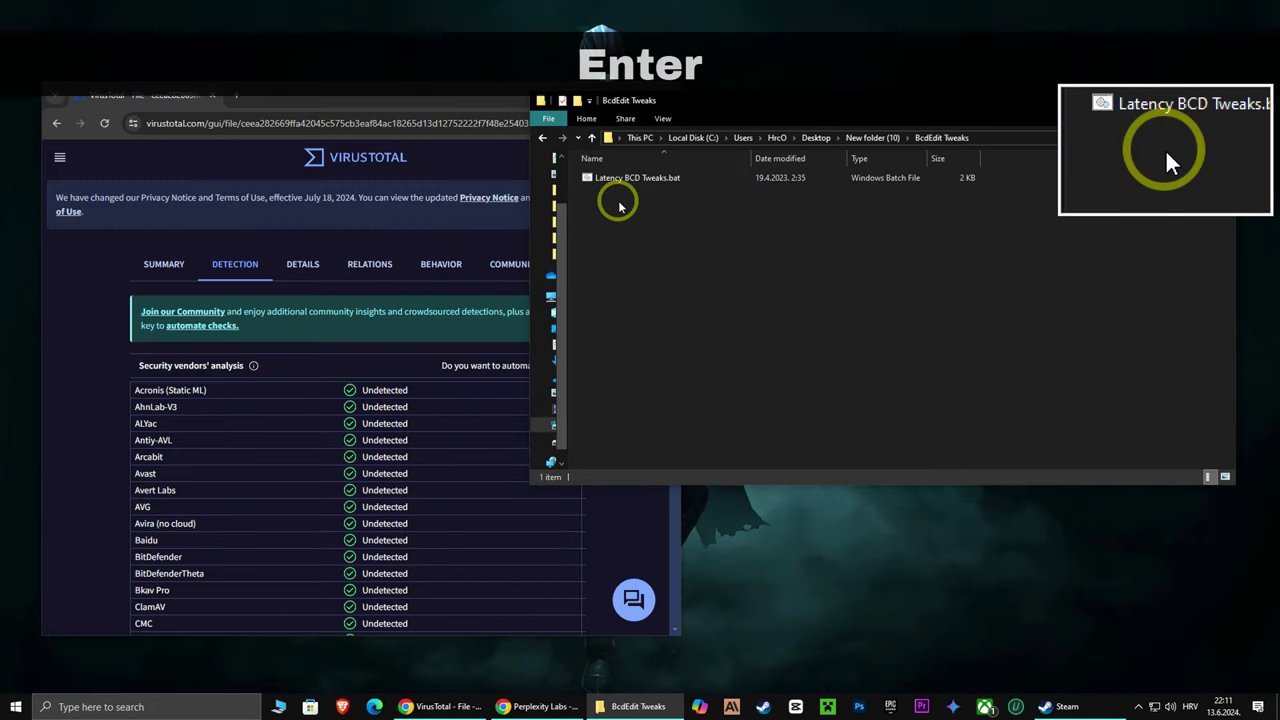
left_click_drag(614, 180, 362, 405)
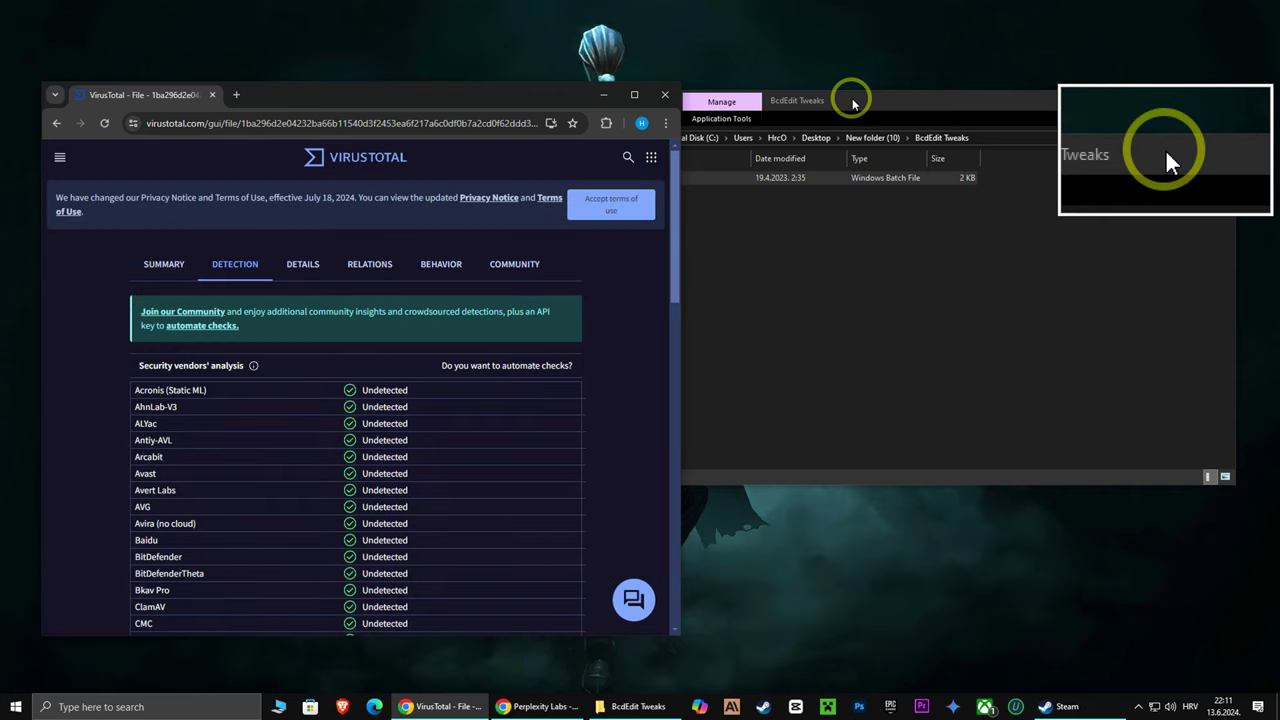
Step: Run Latency BCD Tweaks.bat as administrator, continuing through its prompt and dismissing the console when it finishes
left_click(853, 104)
right_click(632, 178)
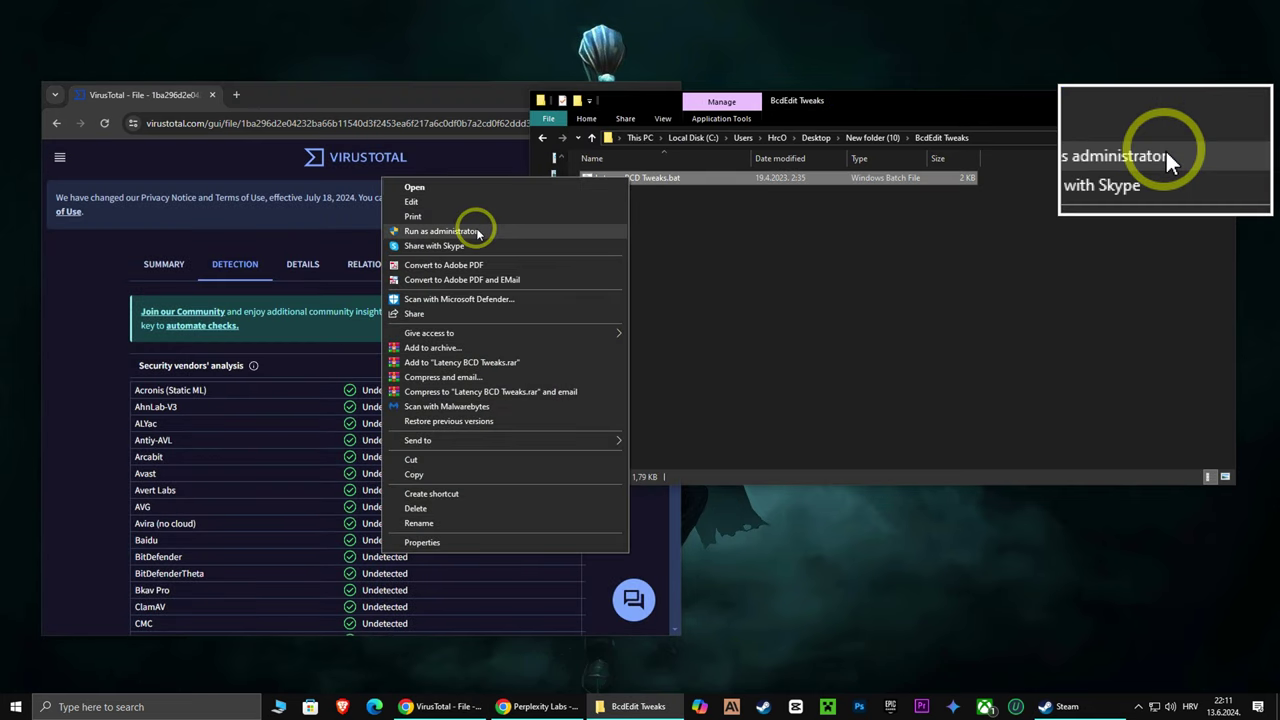
left_click(442, 231)
key("Return")
key("Return")
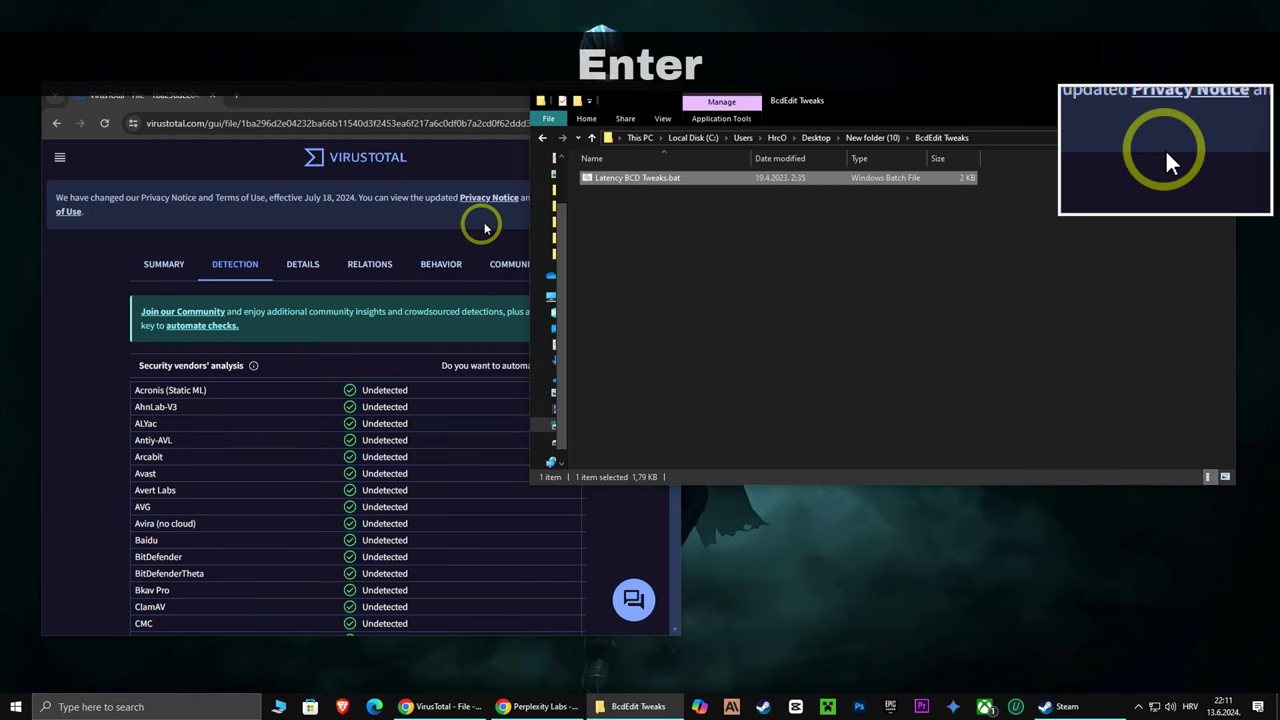
Step: Open Hidden Reg Tweaks inside the Gpu (Nvidia only) folder and submit Advanced Hidden Nvidia Gpu Tweaks.bat to VirusTotal for scanning
left_click(542, 137)
double_click(607, 219)
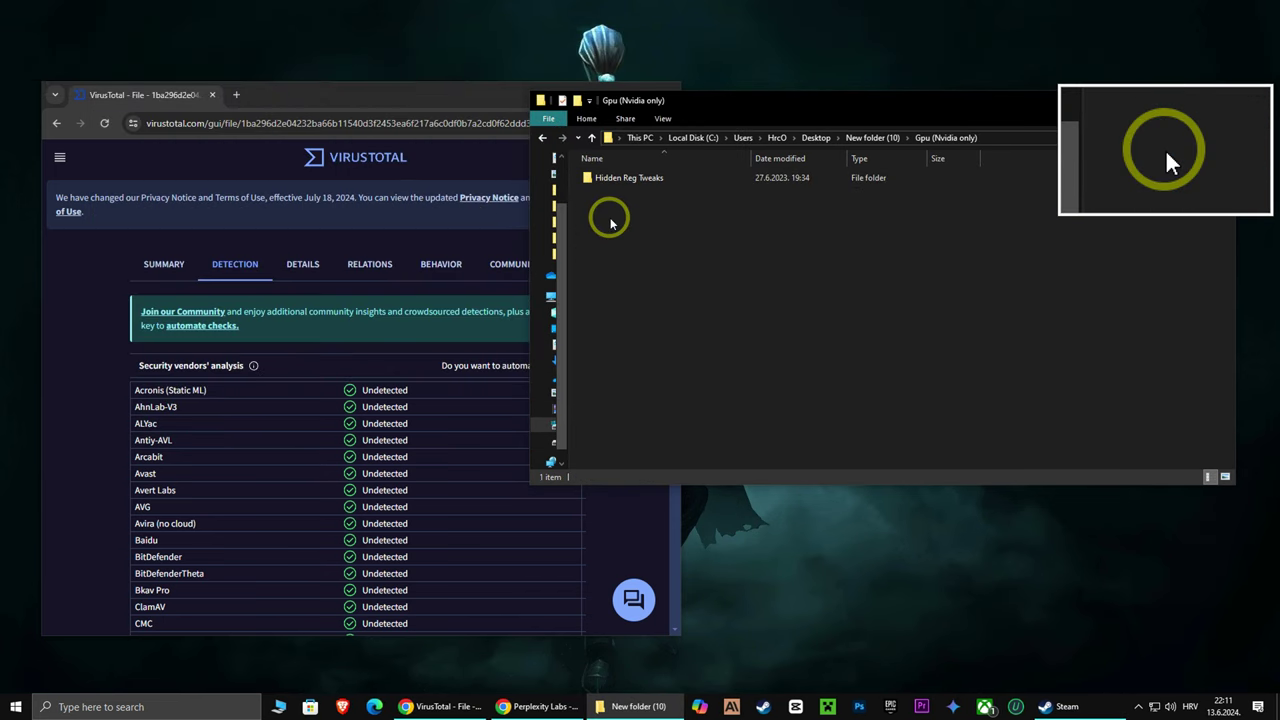
double_click(610, 178)
left_click_drag(622, 185, 337, 371)
left_click(337, 368)
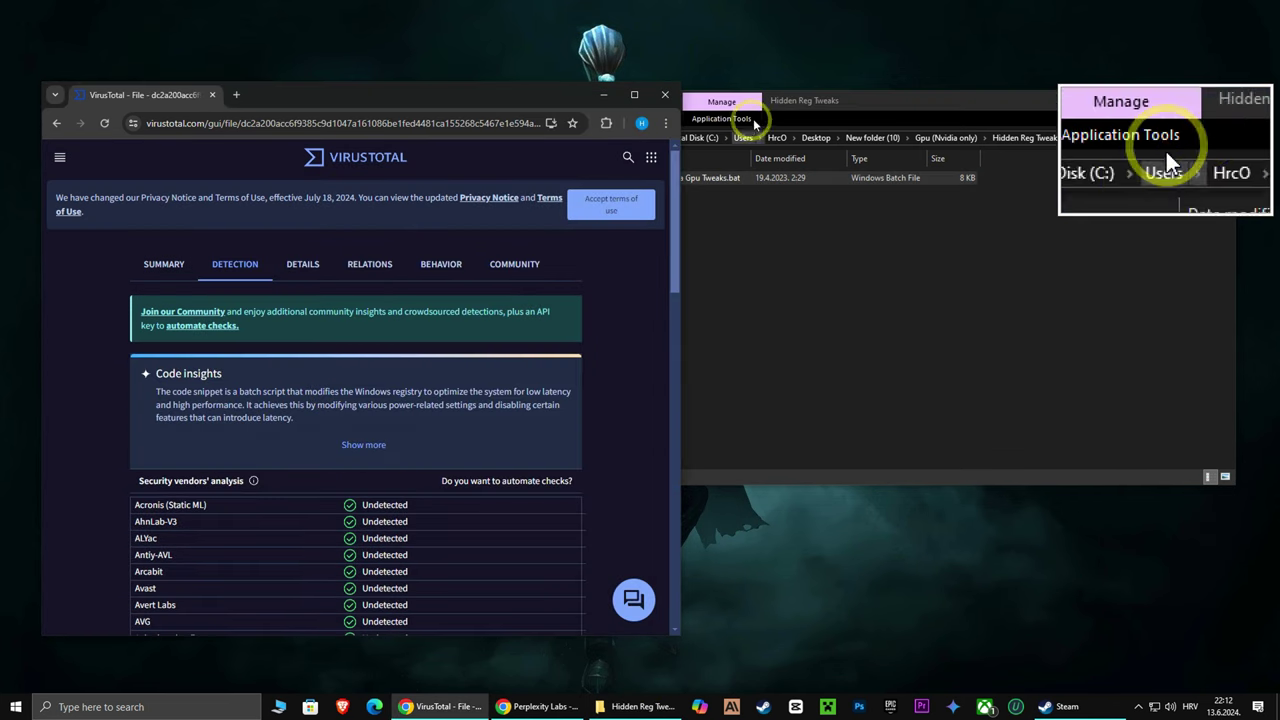
Step: Run Advanced Hidden Nvidia Gpu Tweaks.bat as administrator and dismiss its console once the script finishes
left_click(817, 96)
right_click(615, 180)
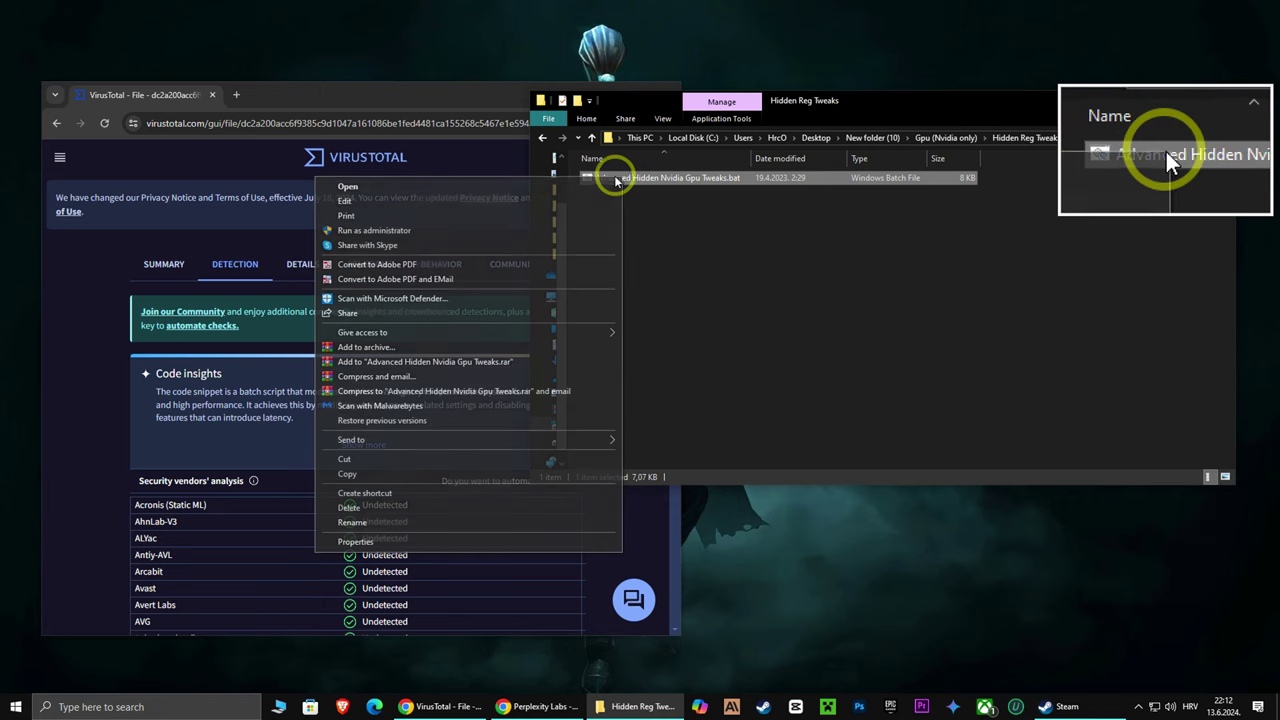
left_click(400, 230)
key("Return")
key("Return")
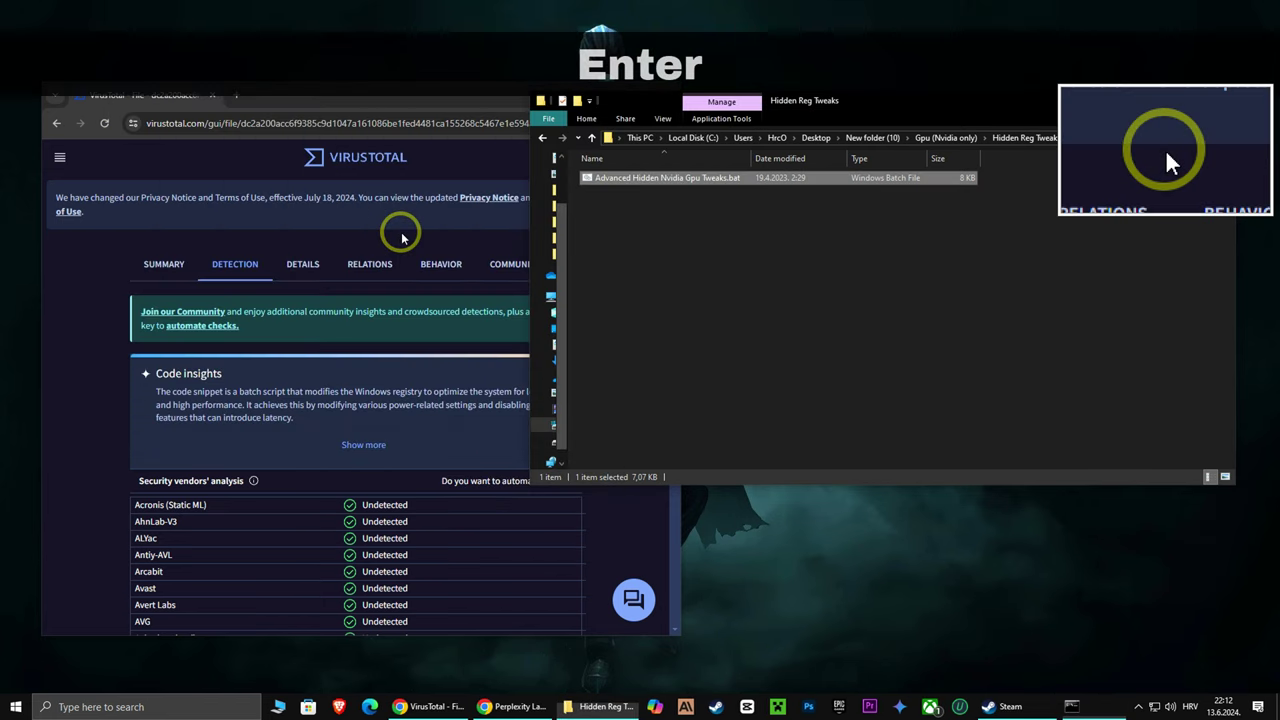
Step: Return to the main pack folder, open the Network folder, and submit 2 Network Tweaks.bat to VirusTotal for scanning
left_click(544, 138)
left_click(545, 139)
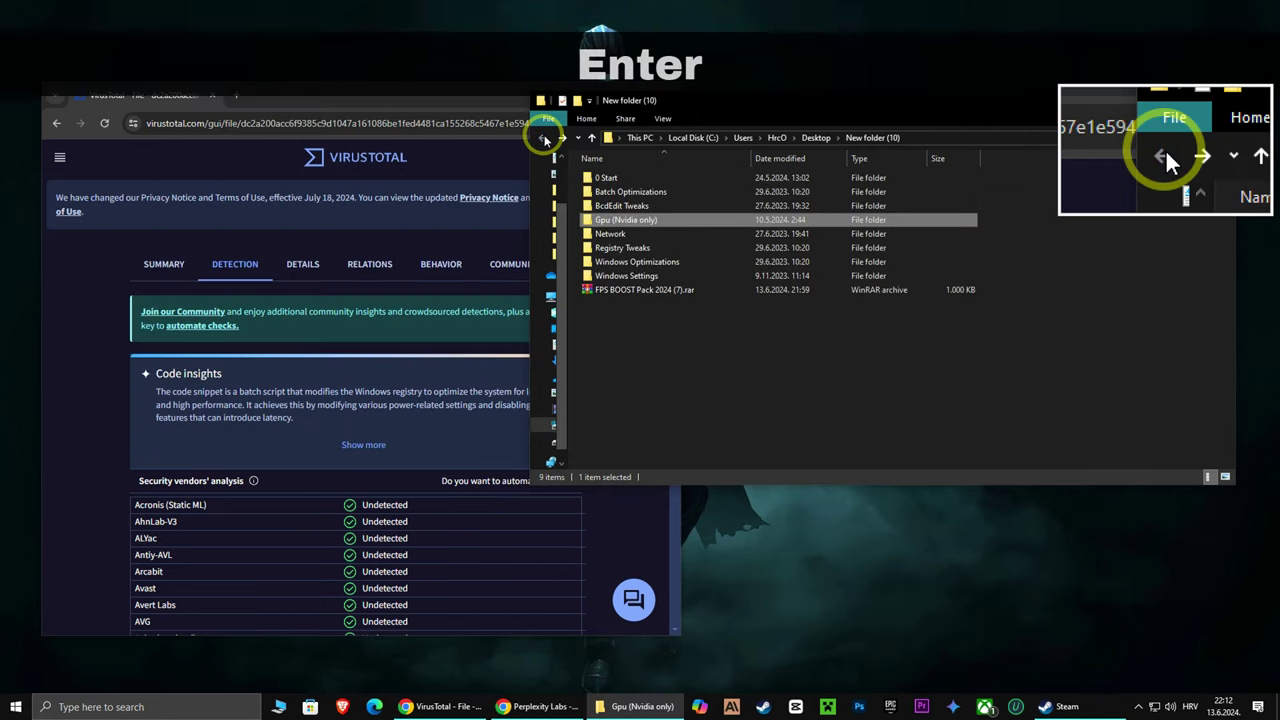
double_click(612, 232)
left_click_drag(620, 210, 455, 365)
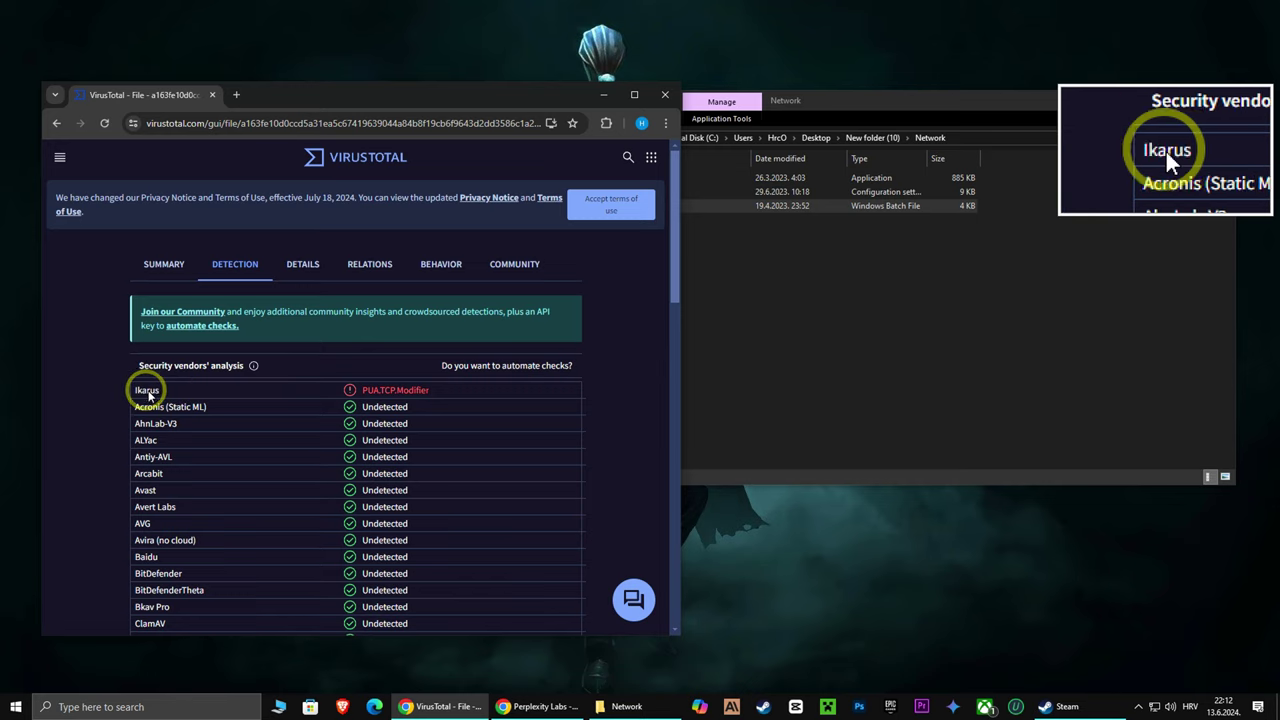
Step: Open 2 Network Tweaks.bat for editing, copy its entire script, and close Notepad
left_click_drag(823, 100, 838, 103)
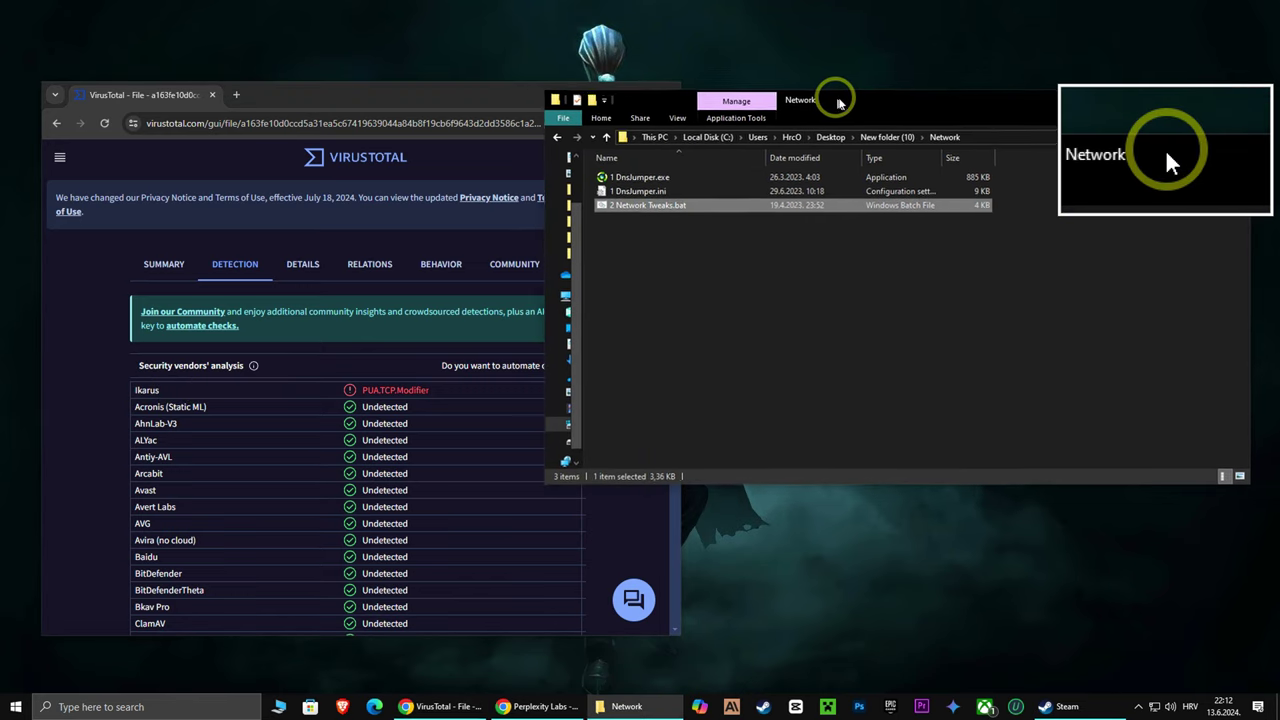
right_click(657, 206)
left_click(466, 231)
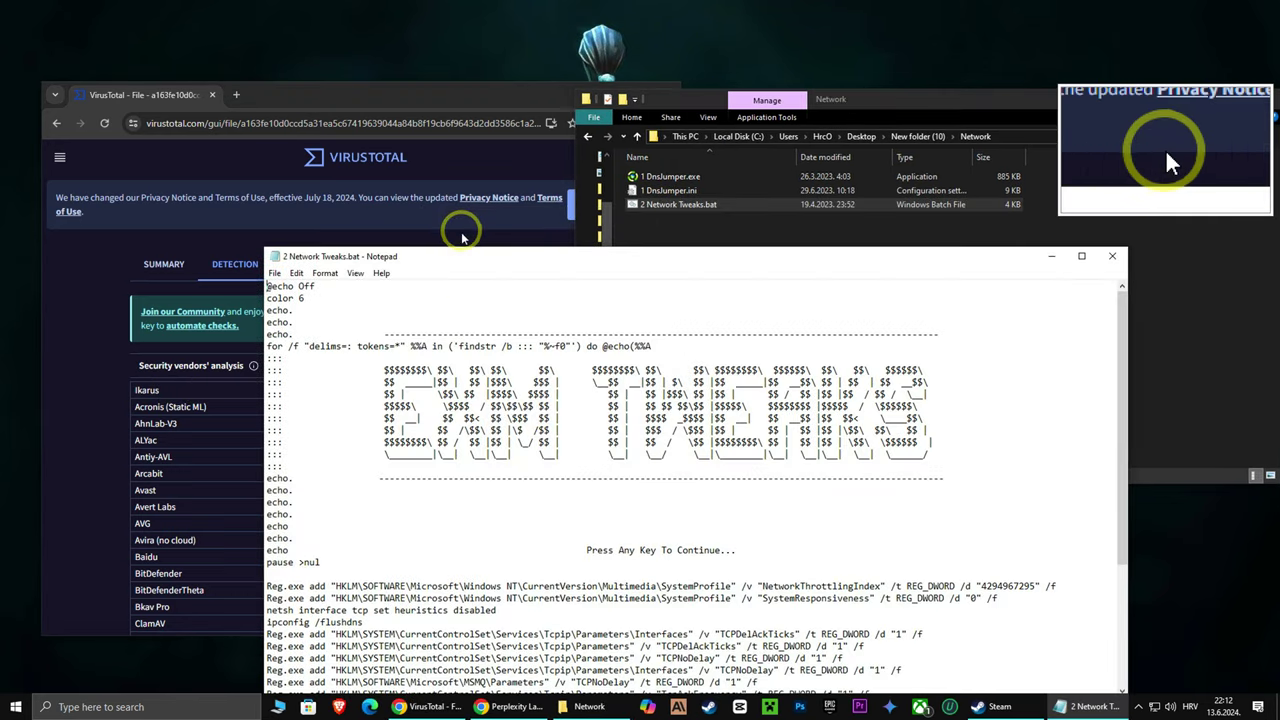
key("ctrl+a")
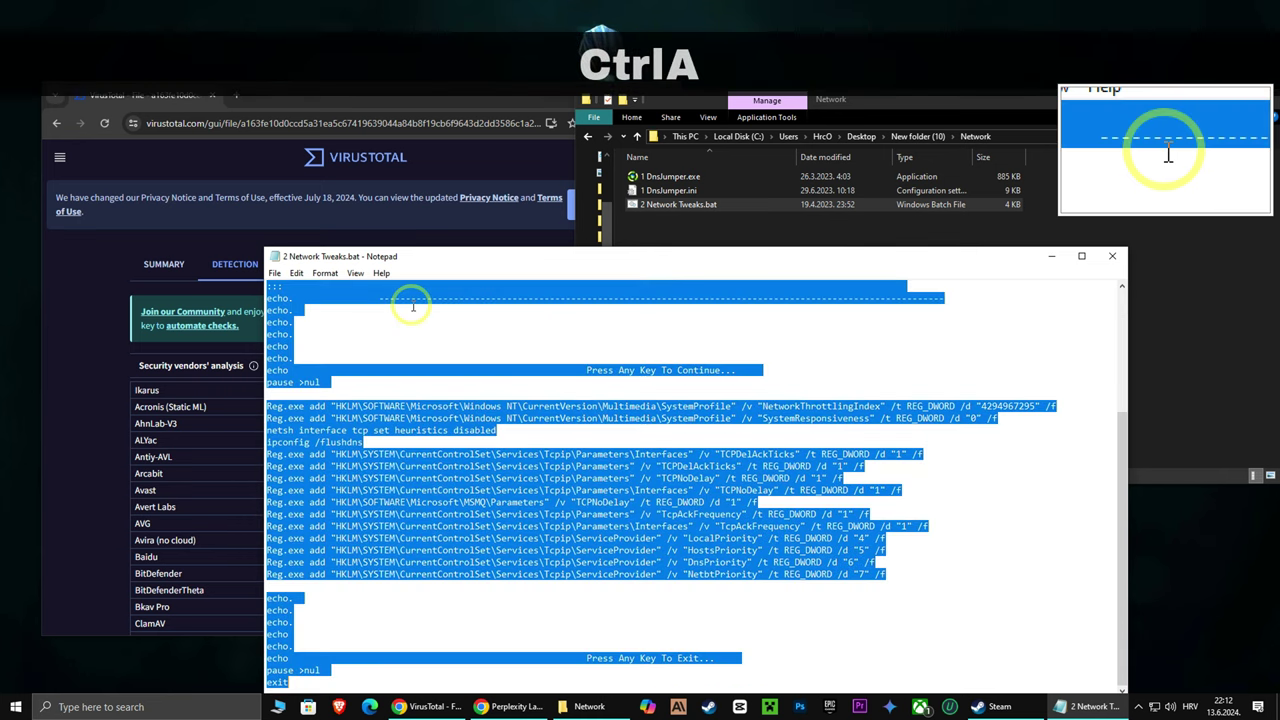
left_click(1114, 255)
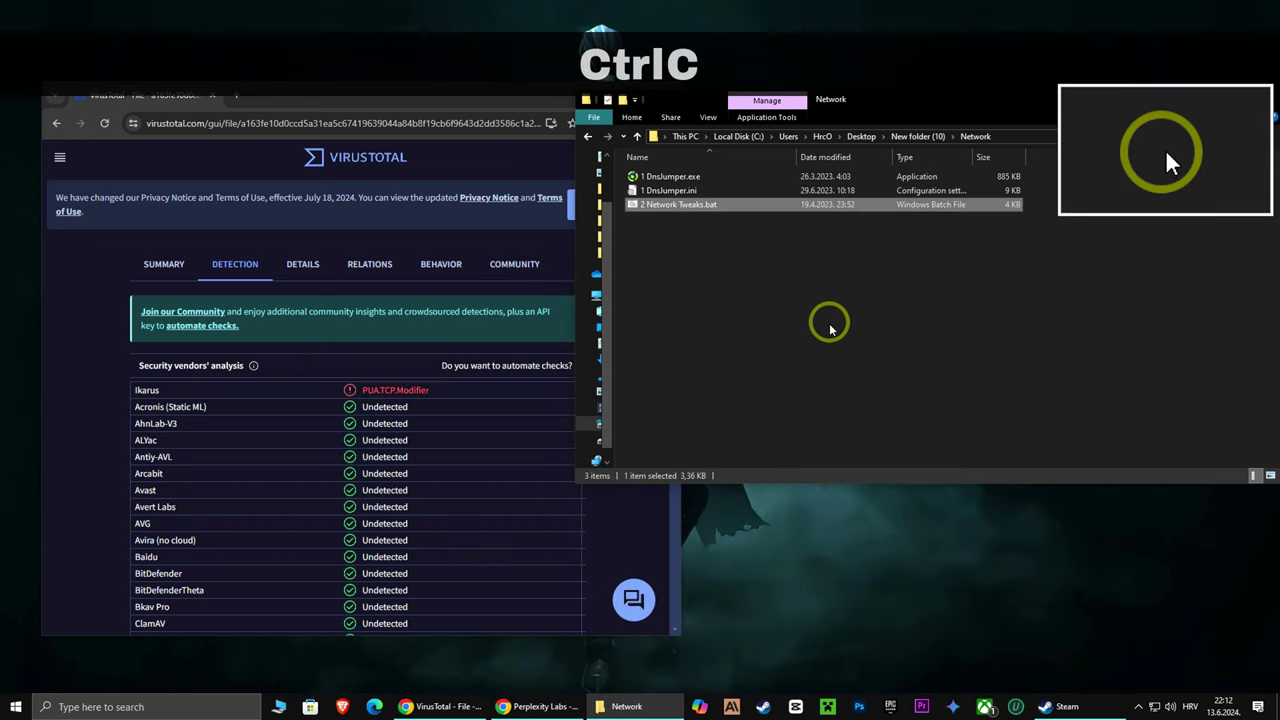
Step: Switch to Perplexity Labs and ask "safe?" followed by the copied Network Tweaks script
left_click(540, 706)
left_click(522, 680)
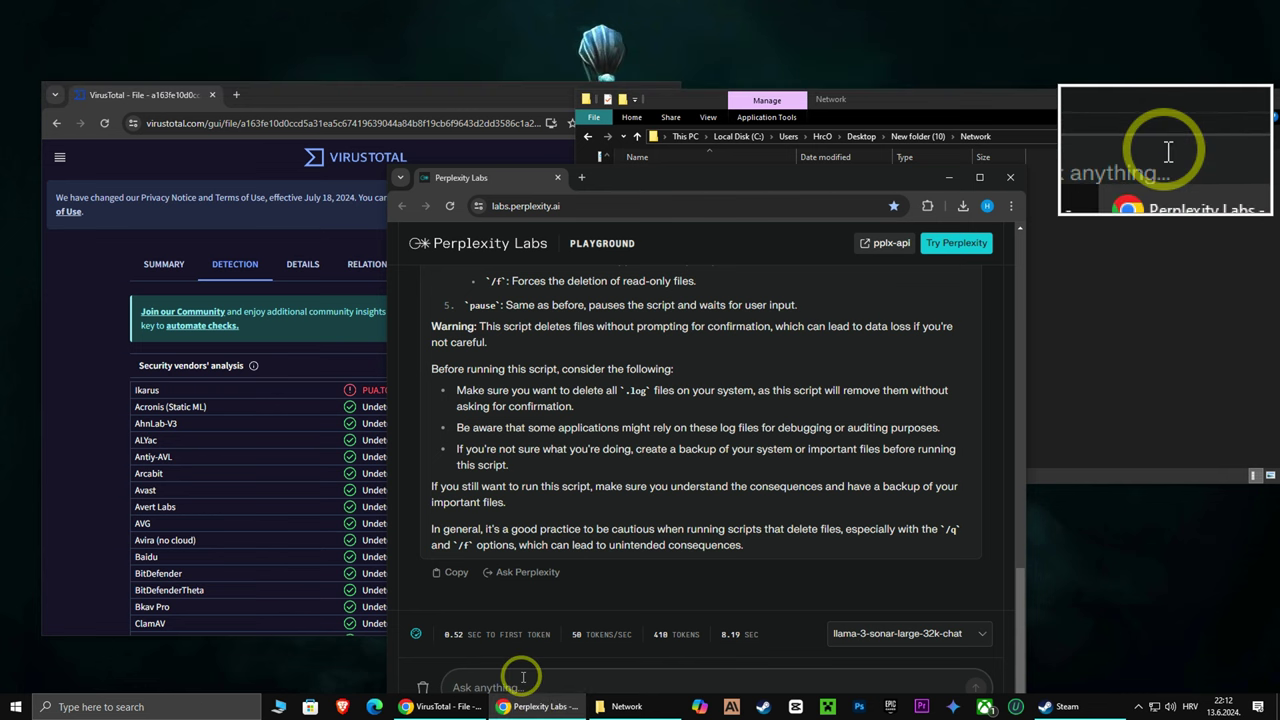
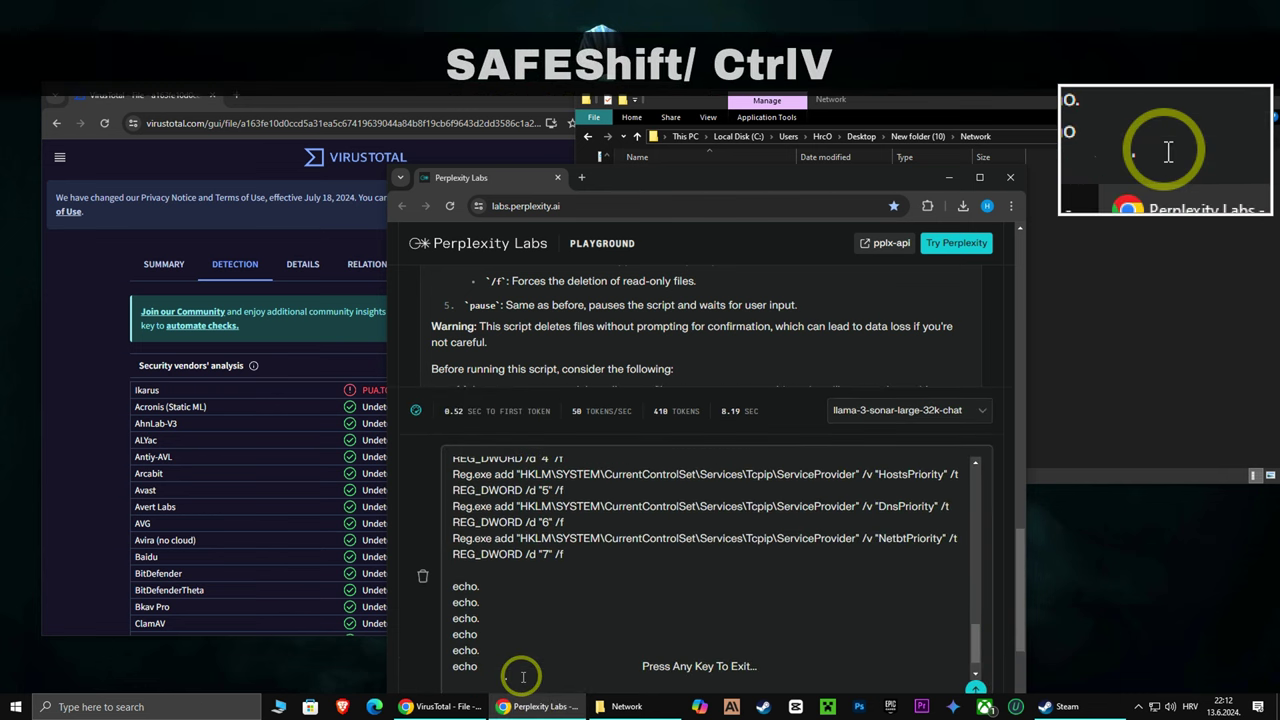
key("Return")
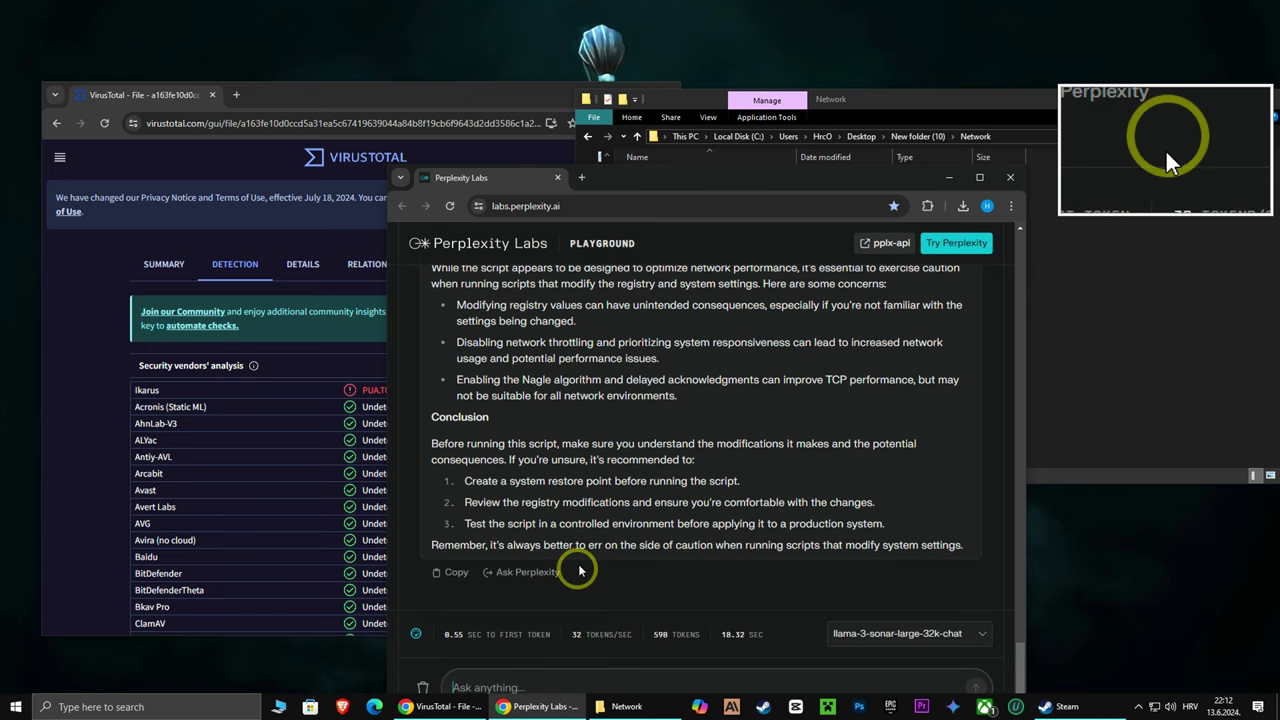
Step: Minimize Perplexity Labs, run 2 Network Tweaks.bat as administrator, and dismiss its console once the script finishes
left_click(949, 177)
left_click(685, 205)
right_click(674, 208)
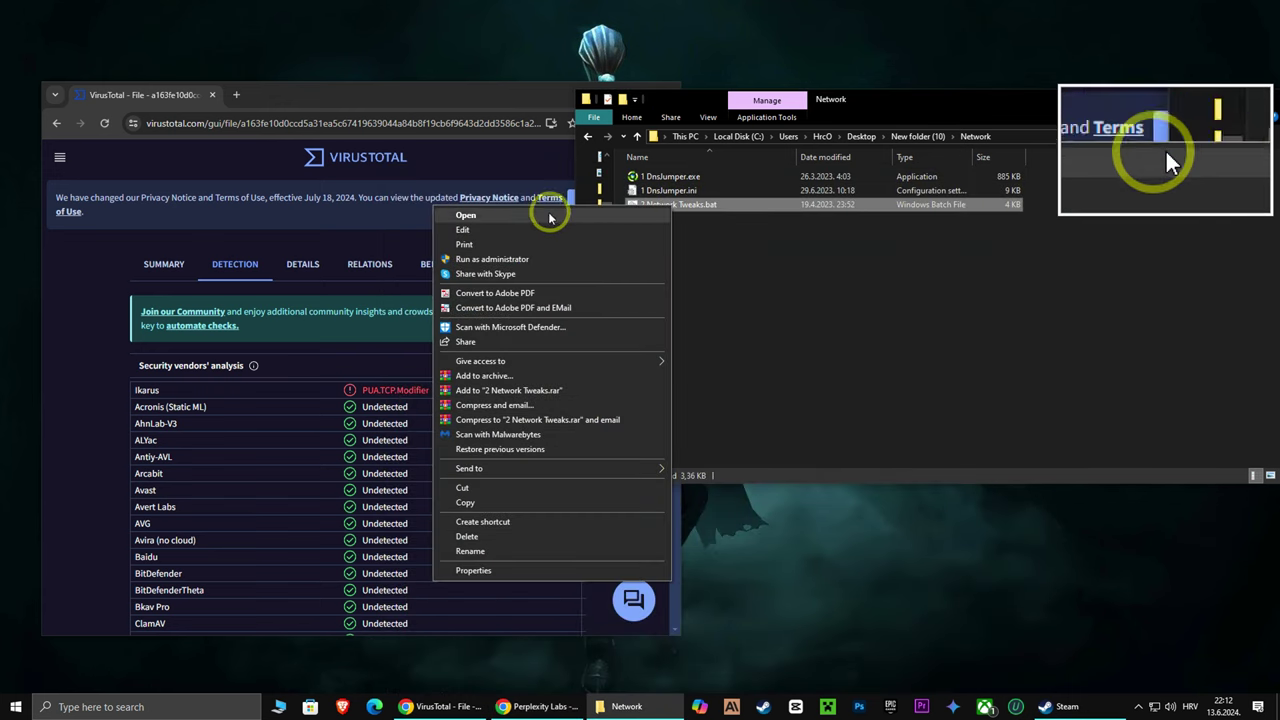
left_click(487, 250)
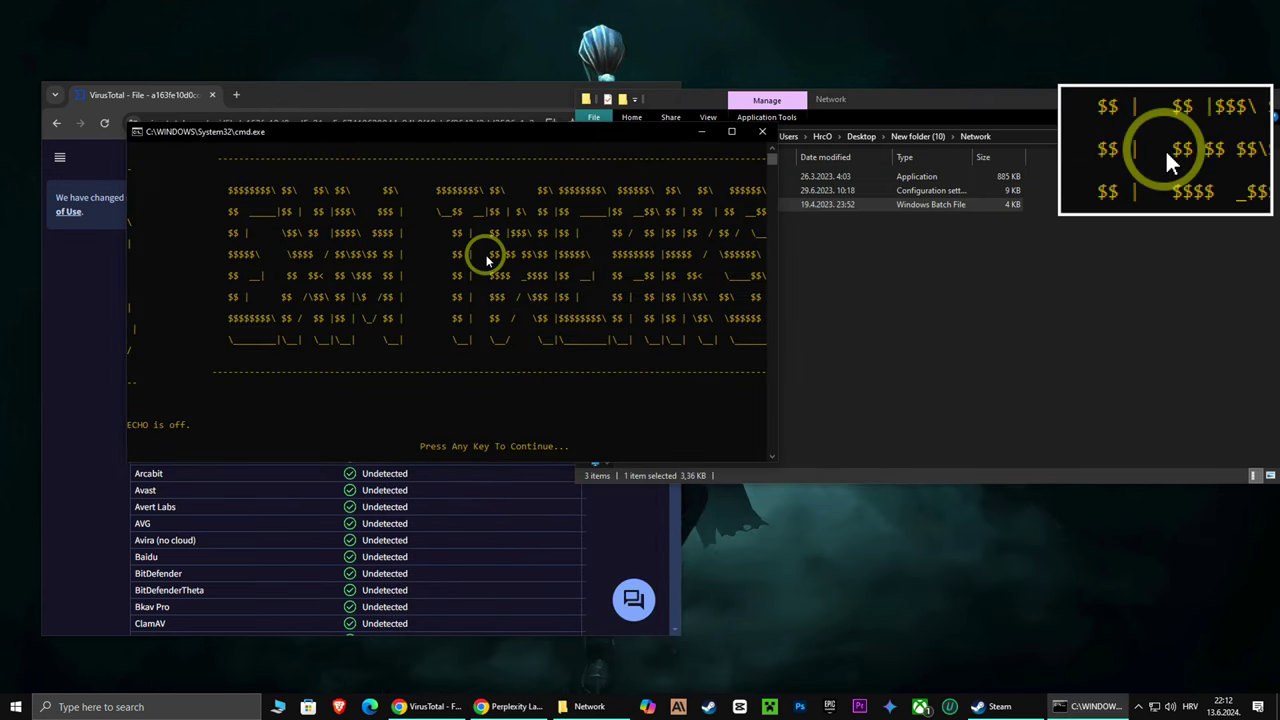
key("Return")
key("Return")
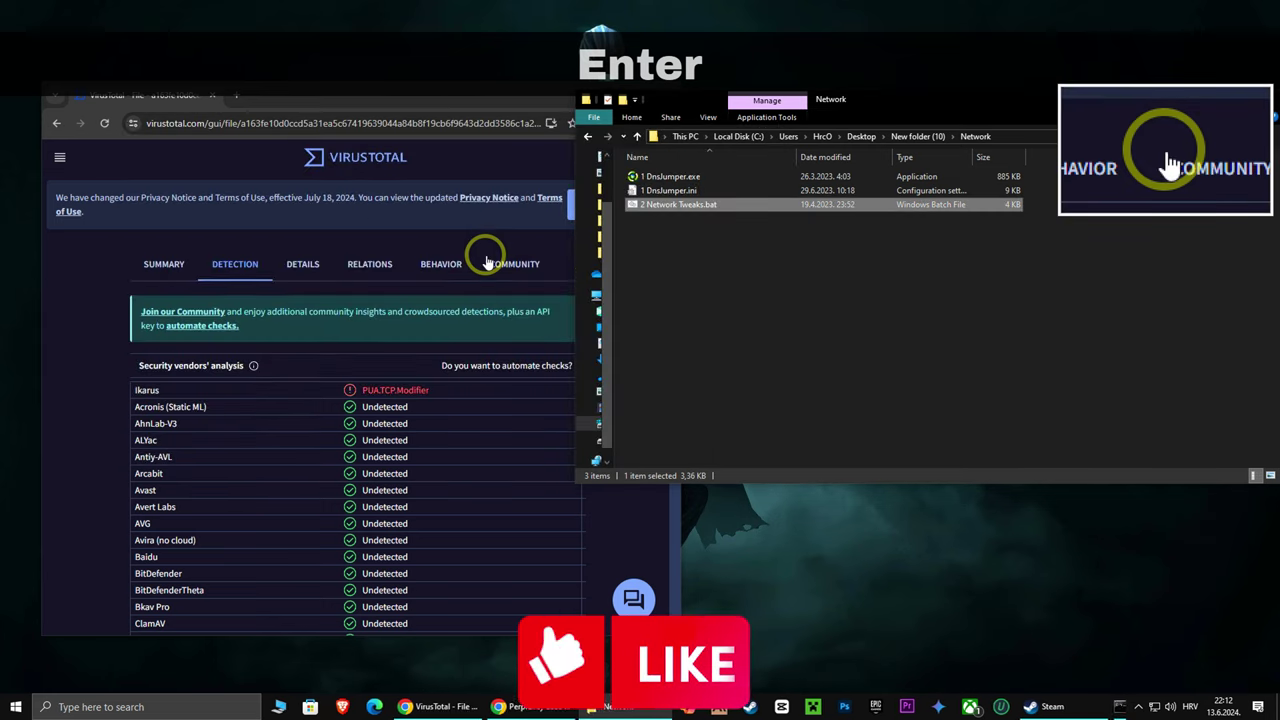
Step: Open 1 ABDO registry tweaks inside the Registry Tweaks folder and submit 85+ Registry Tweaks.bat to VirusTotal for scanning
left_click(589, 137)
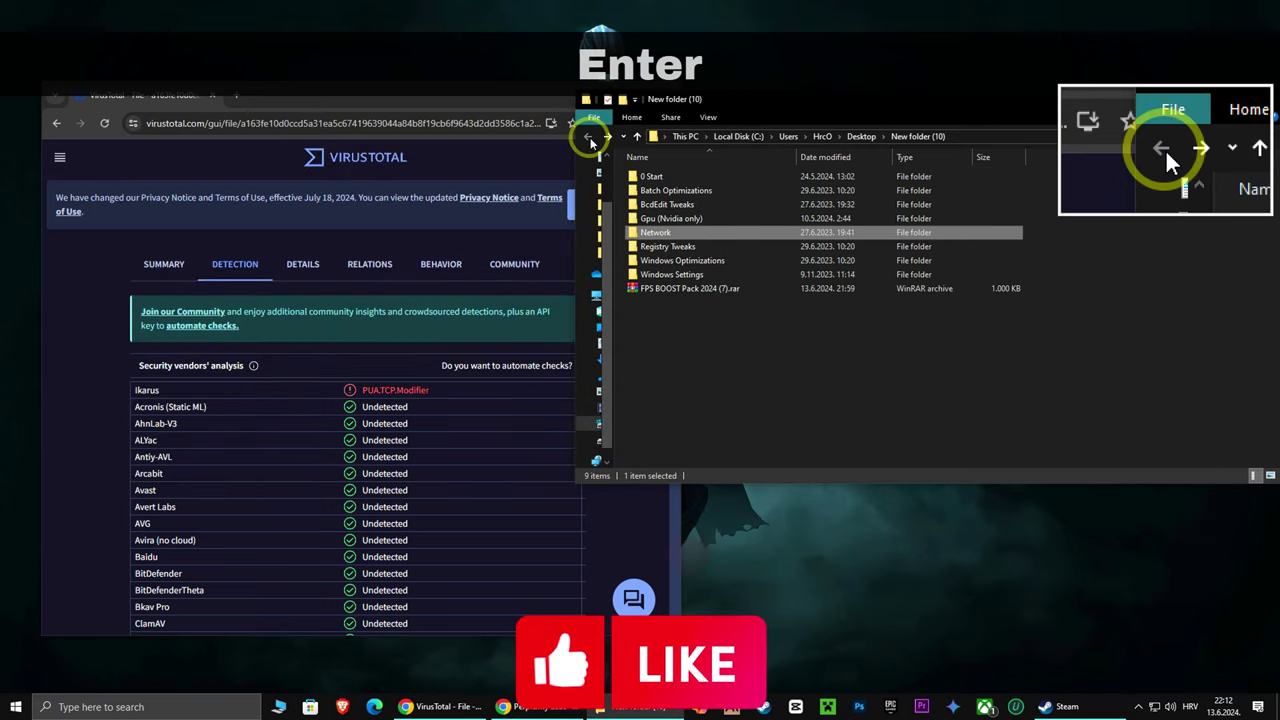
double_click(665, 247)
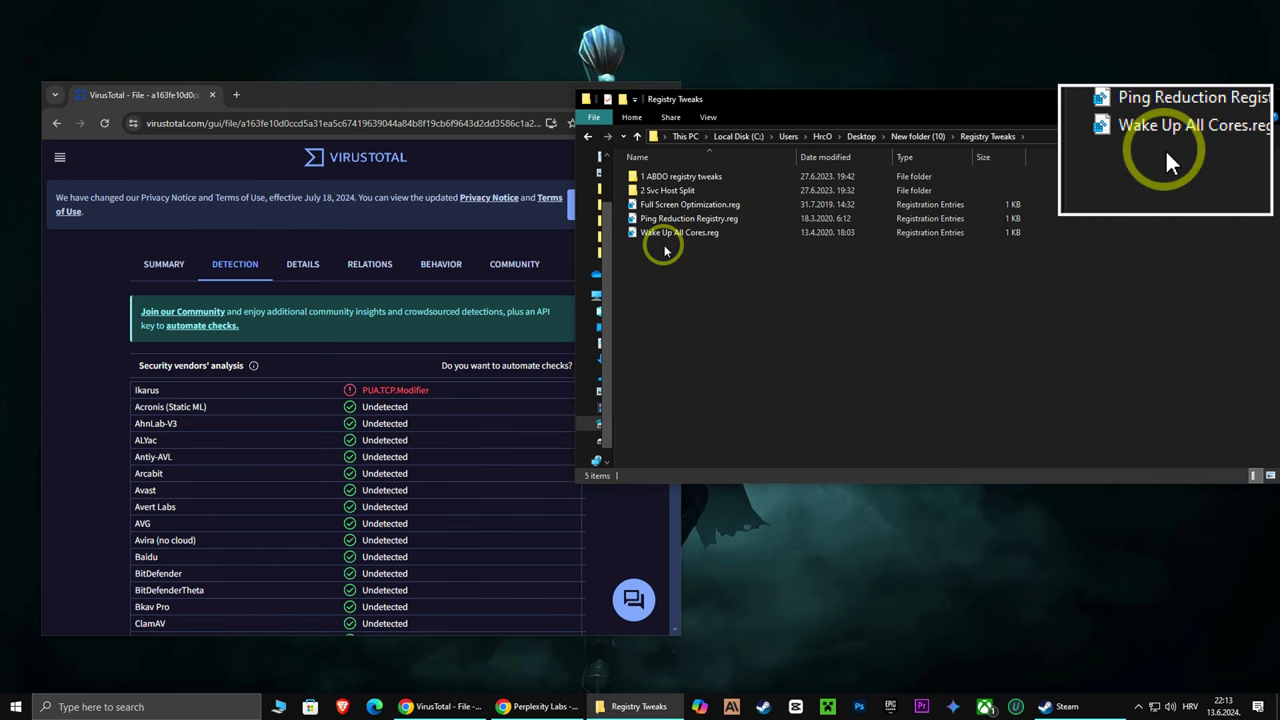
double_click(670, 177)
left_click_drag(663, 177, 337, 404)
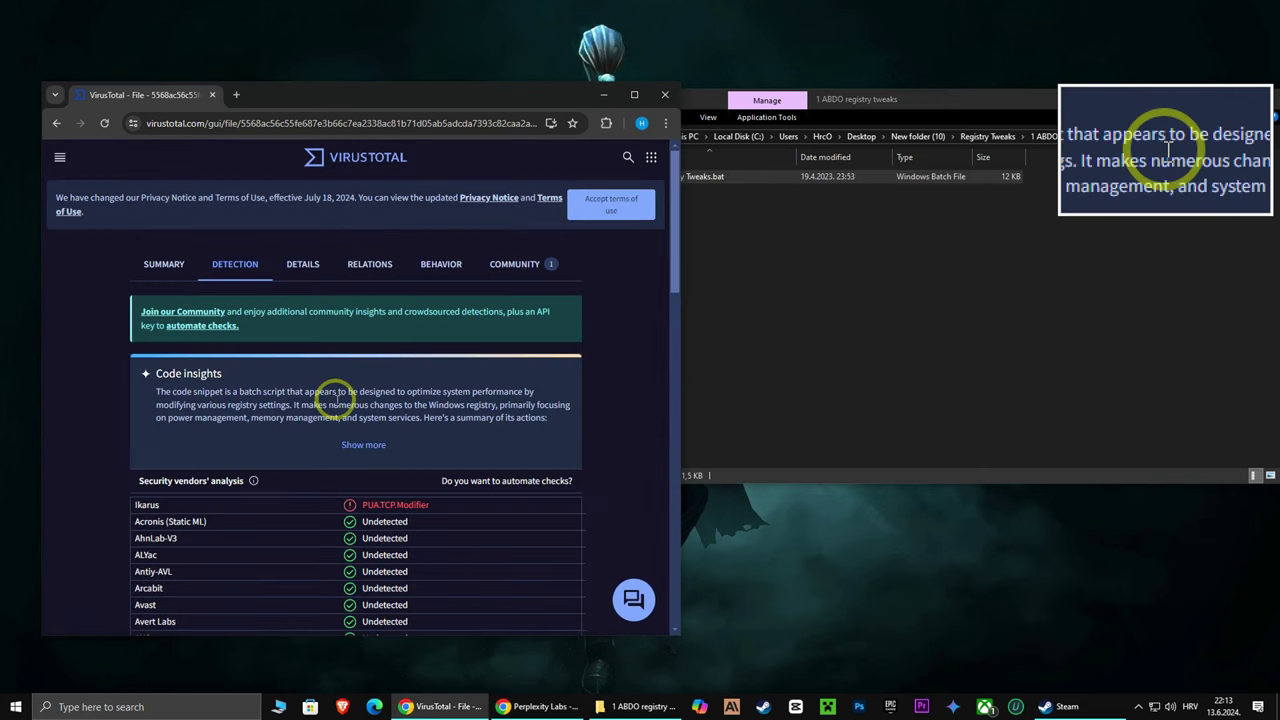
Step: Open 85+ Registry Tweaks.bat for editing, copy its entire script, and close Notepad
left_click_drag(709, 106, 737, 103)
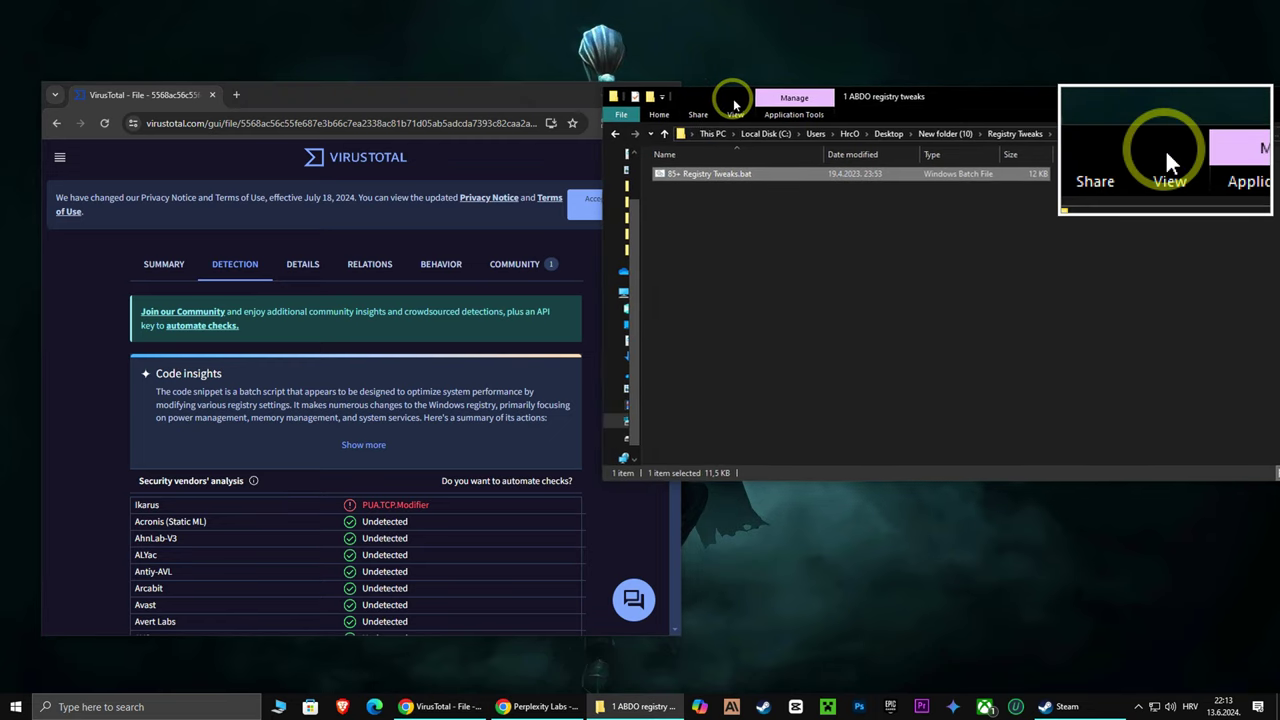
right_click(686, 174)
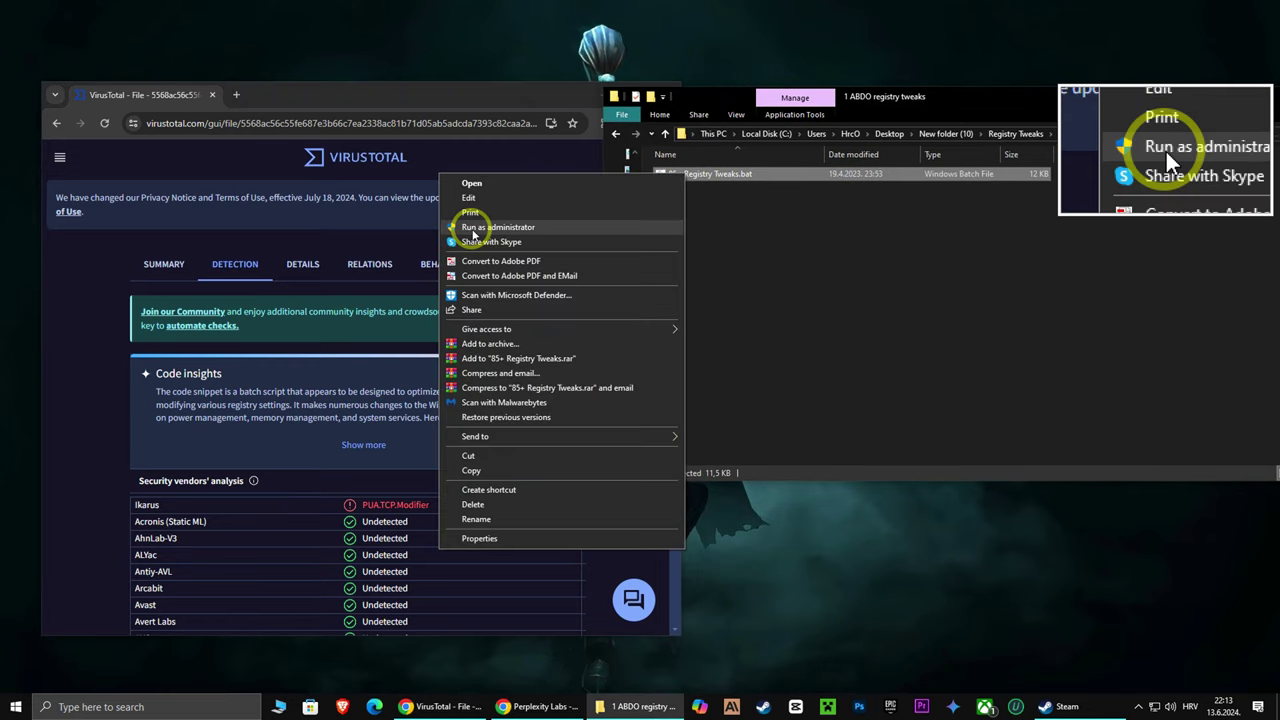
left_click(468, 197)
left_click(479, 303)
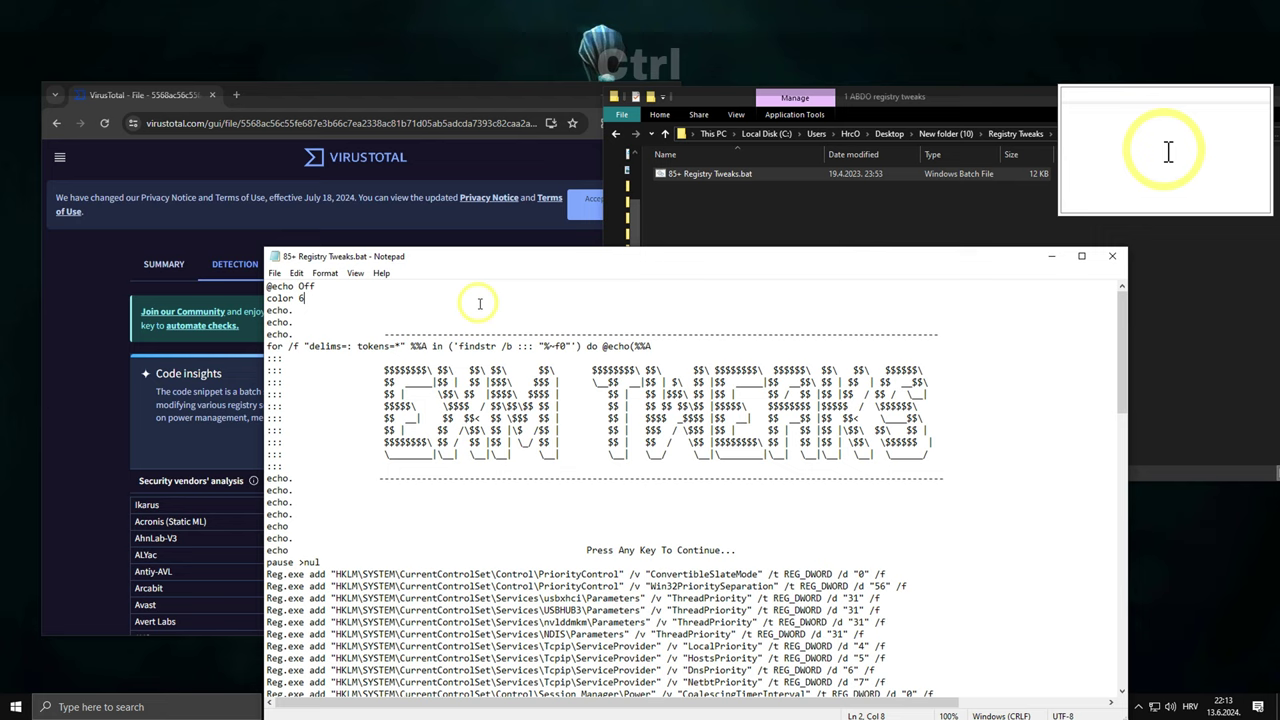
key("ctrl+a")
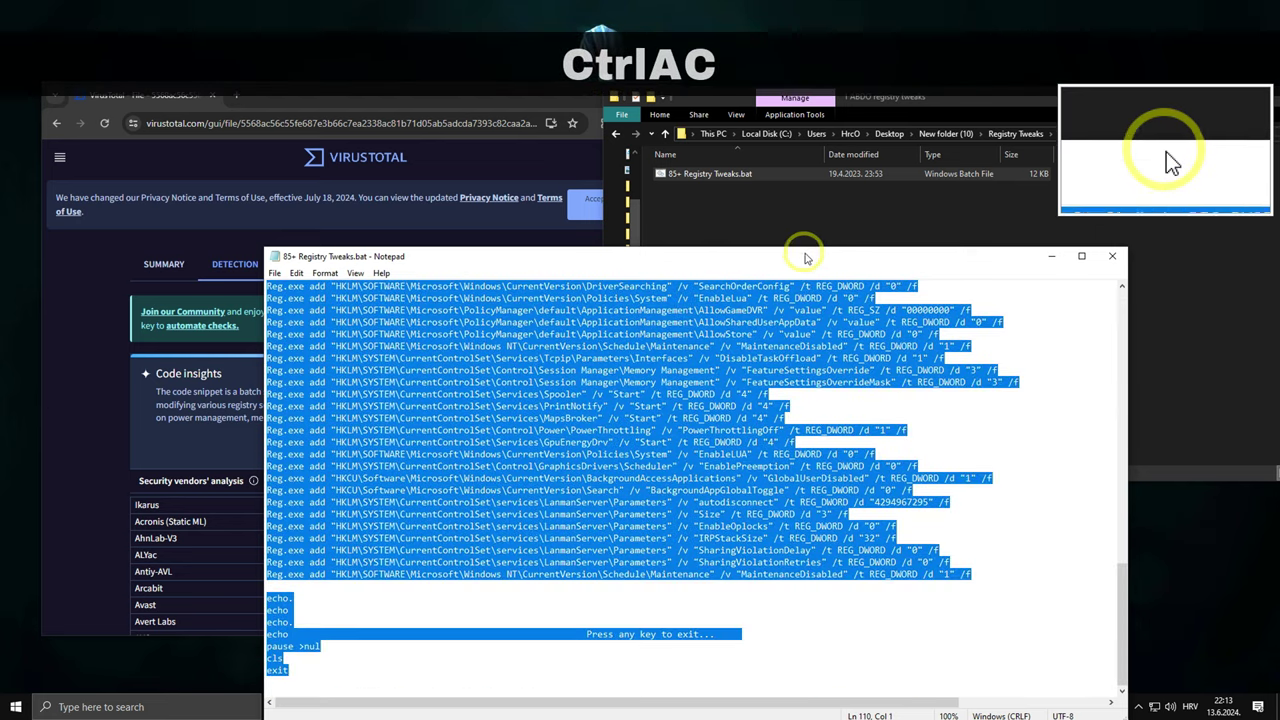
left_click_drag(800, 252, 700, 206)
left_click(1018, 211)
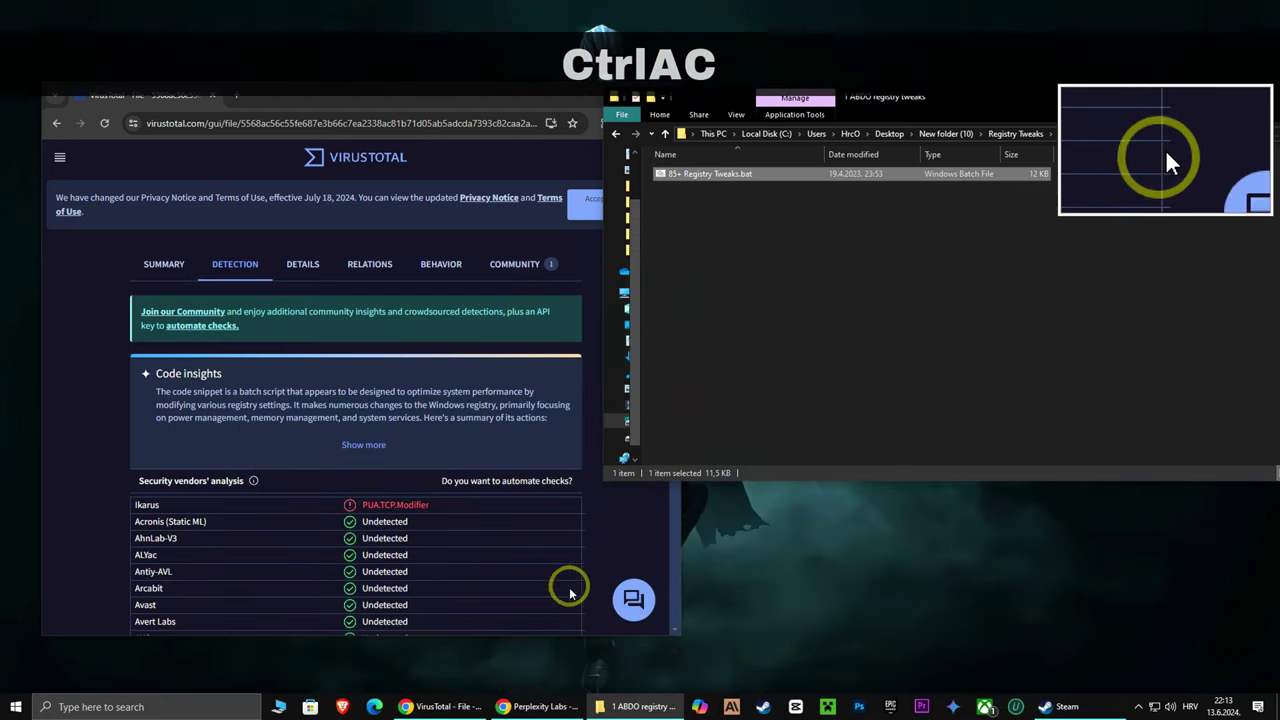
Step: Switch to Perplexity Labs and ask "safe?" followed by the copied 85+ Registry Tweaks script
left_click(503, 706)
type("saf")
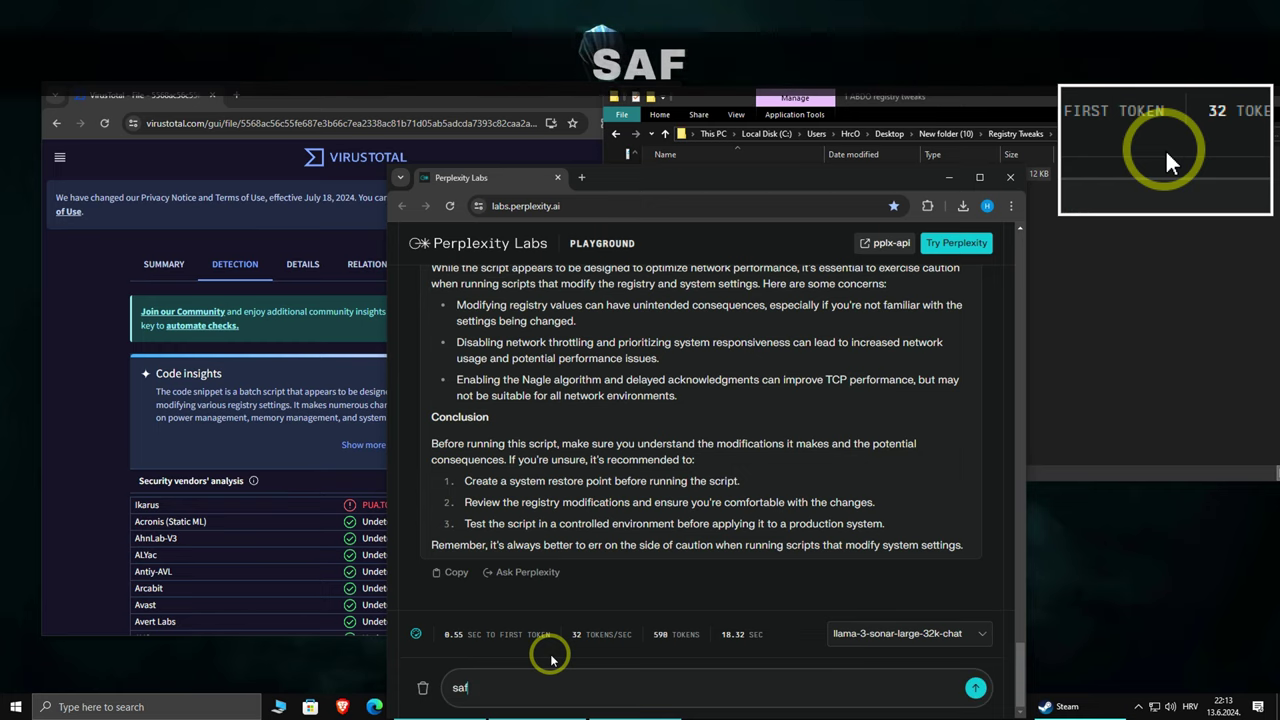
type("e?")
key("ctrl+v")
key("Return")
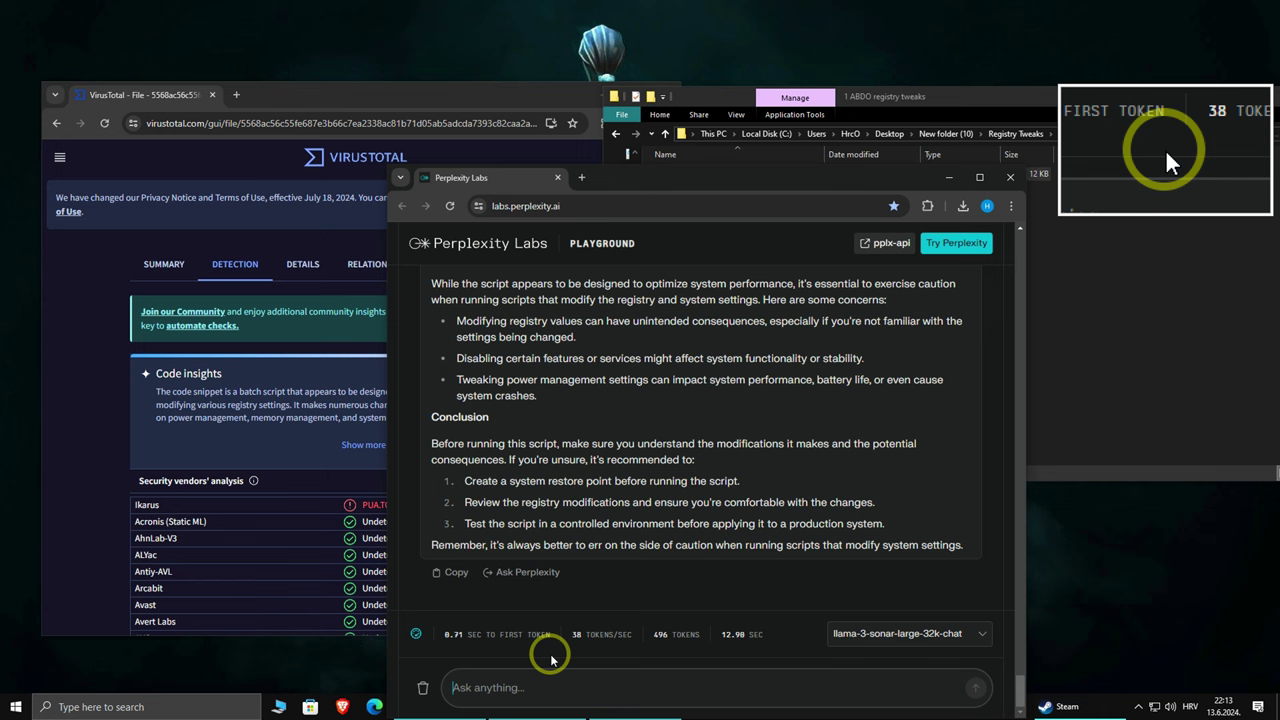
Step: Minimize Perplexity Labs, run 85+ Registry Tweaks.bat as administrator, and dismiss its console once the script finishes
left_click(947, 181)
right_click(696, 173)
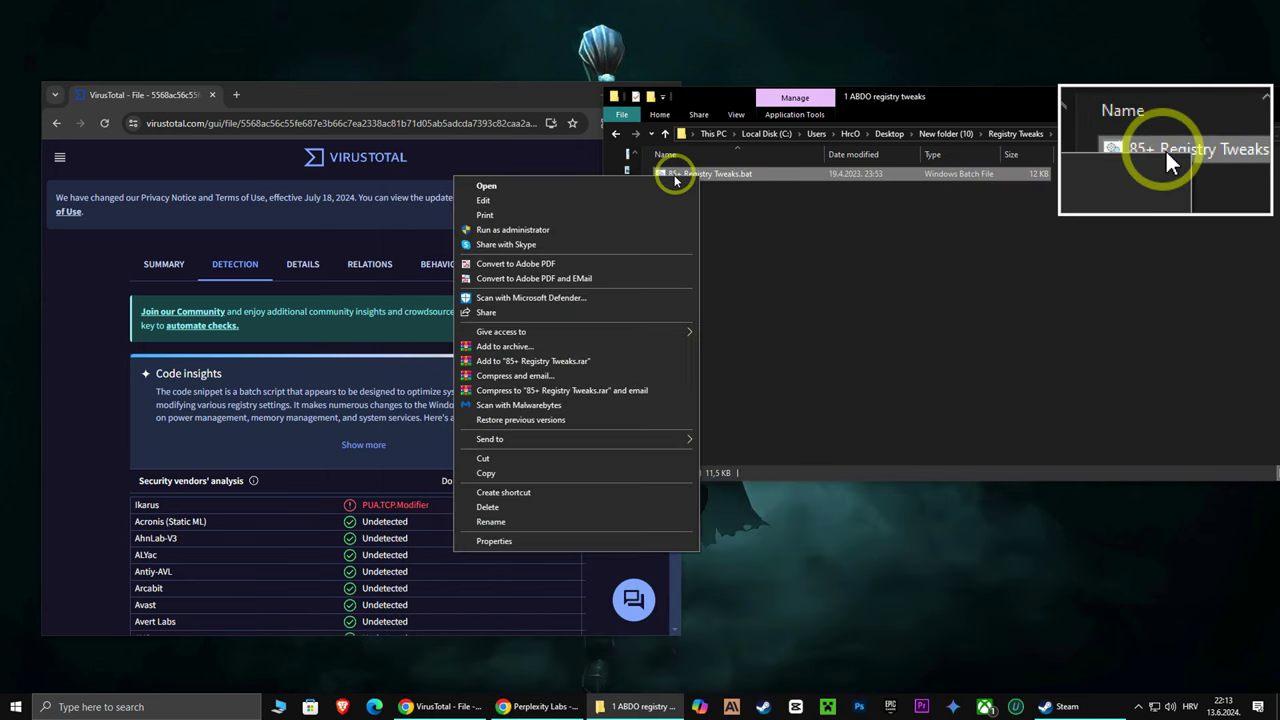
left_click(513, 230)
key("Return")
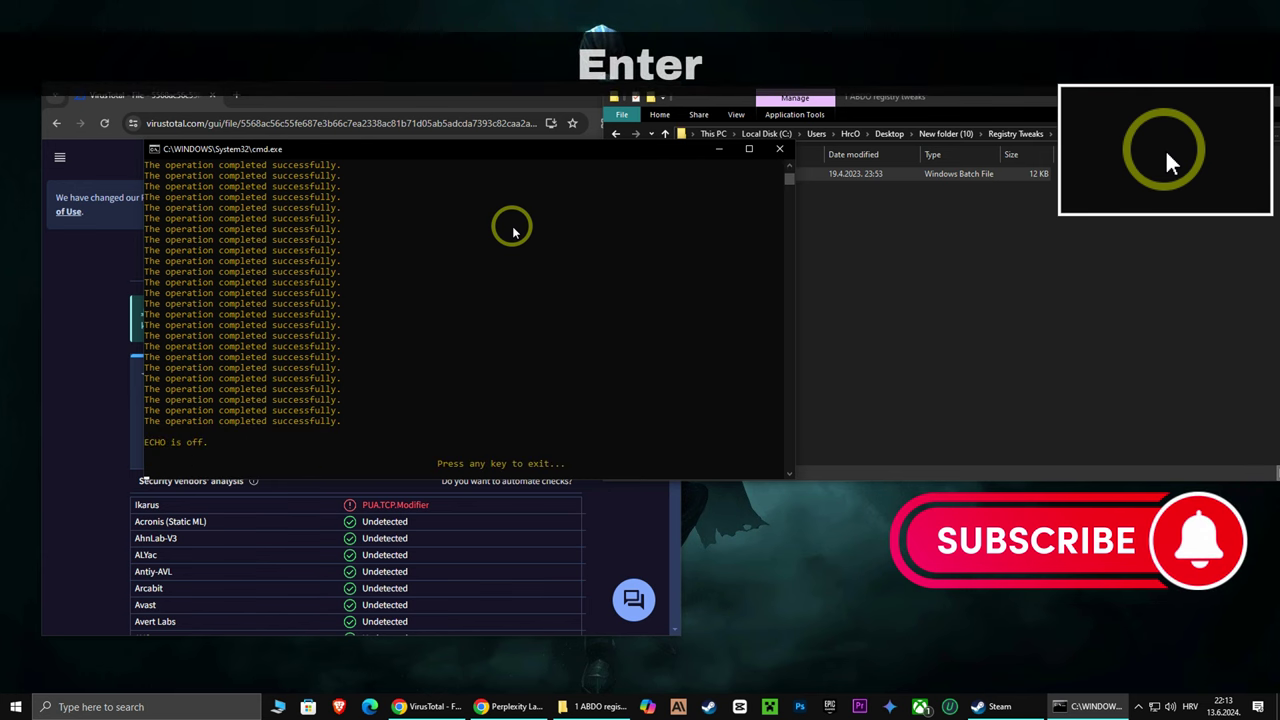
key("Return")
Step: Open the 2 Svc Host Split folder in Registry Tweaks and merge 16GB Ram.reg into the registry, confirming the dialogs
left_click(615, 133)
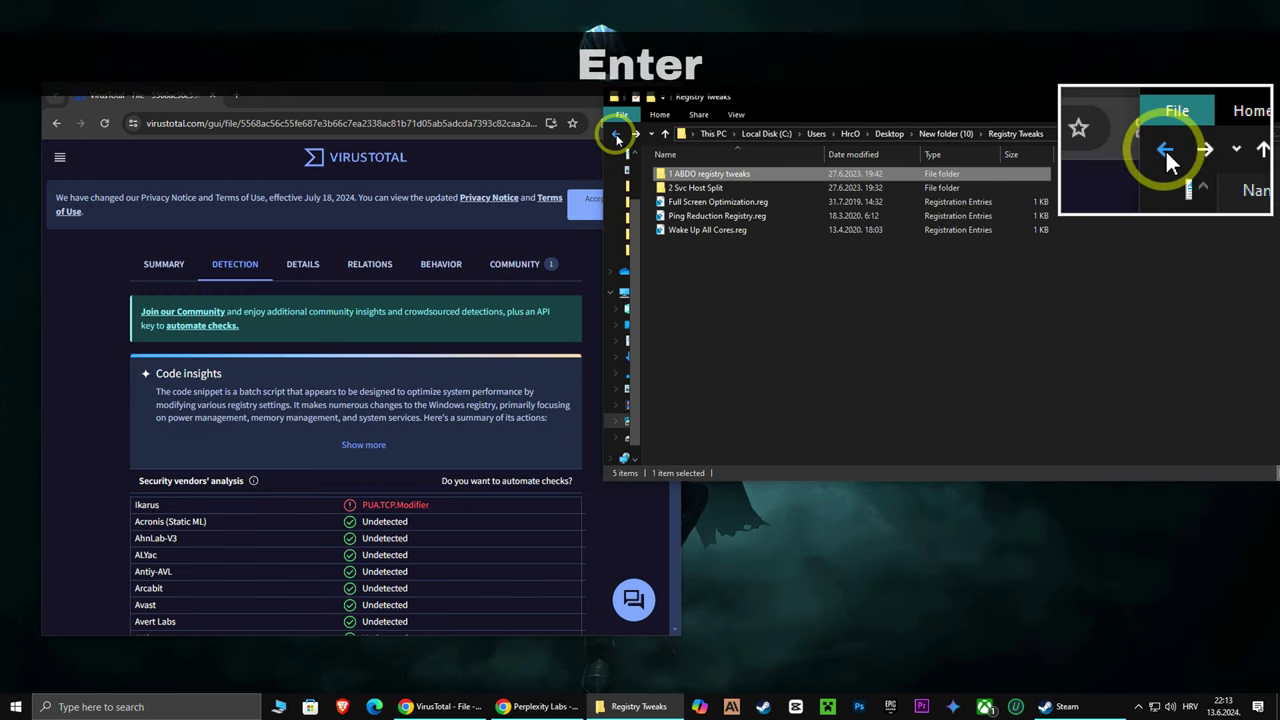
double_click(683, 187)
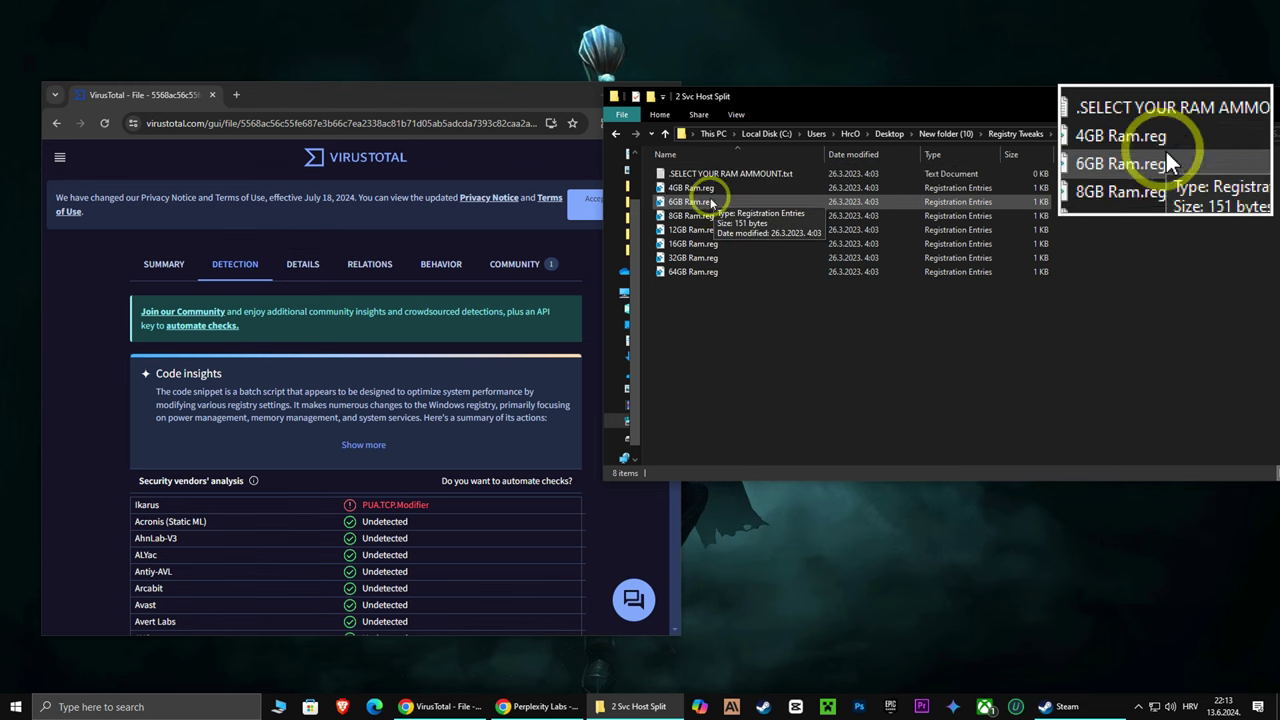
right_click(680, 244)
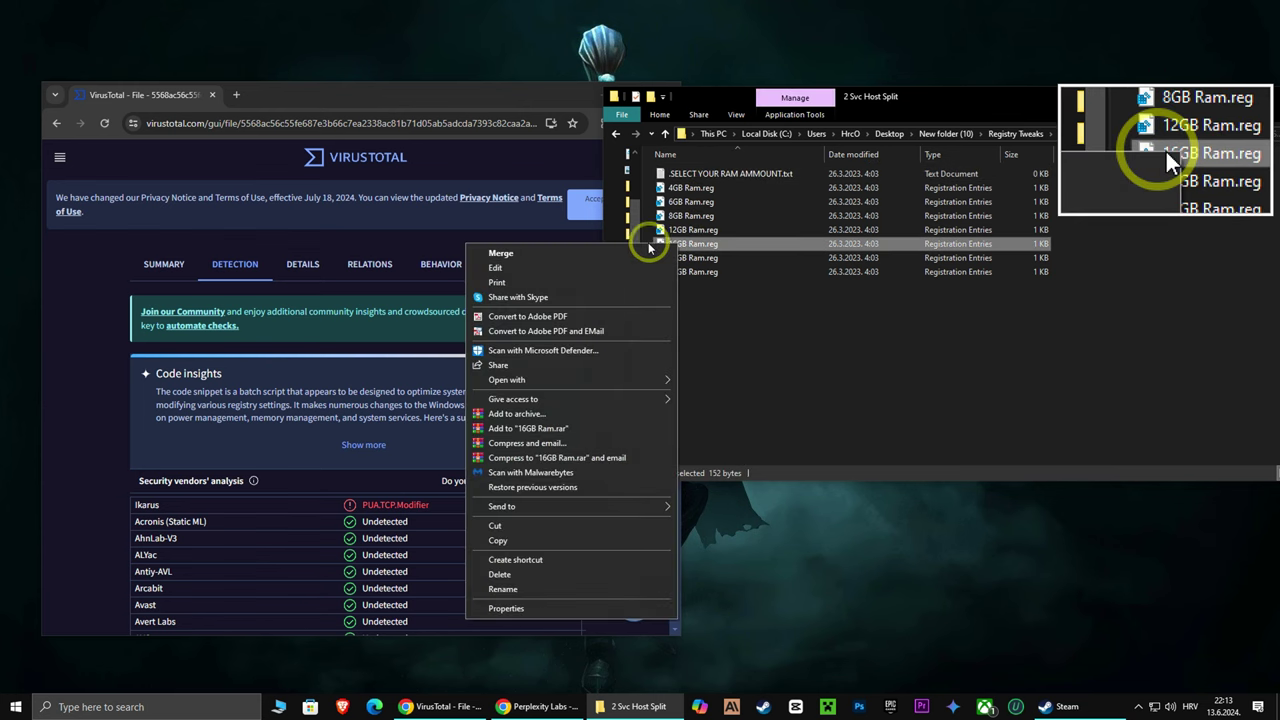
left_click(522, 255)
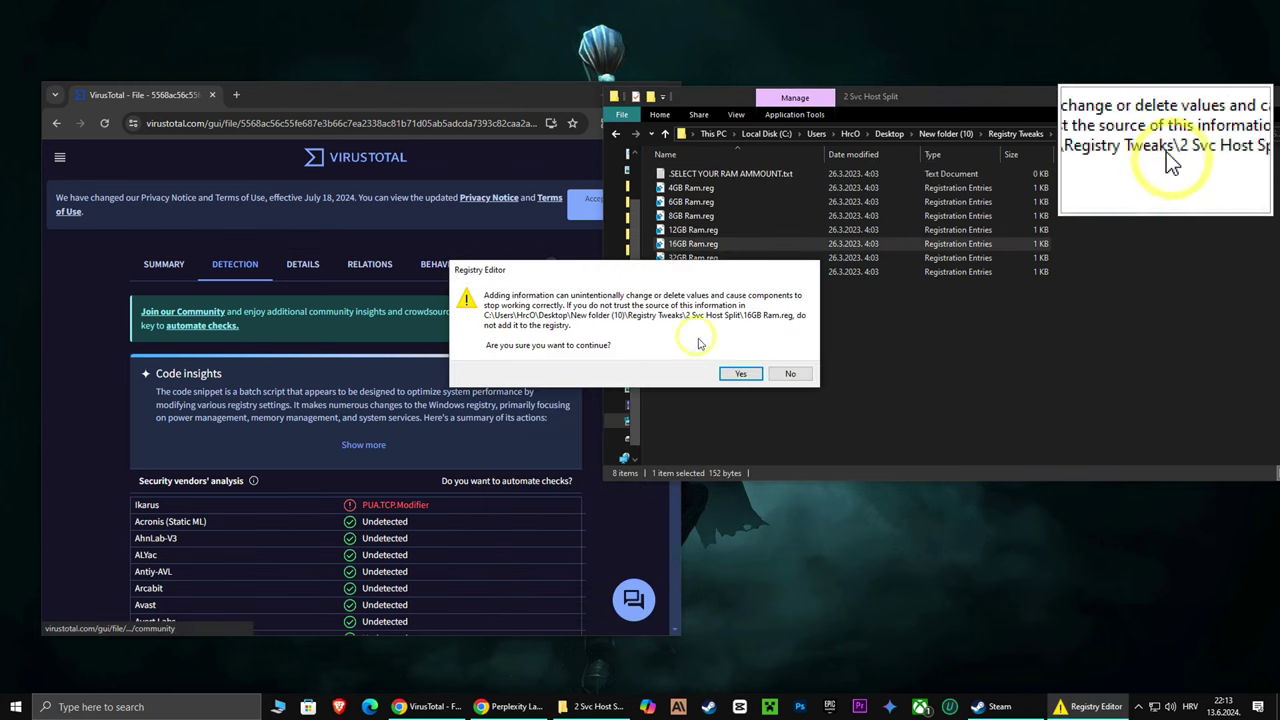
left_click(740, 371)
left_click(788, 356)
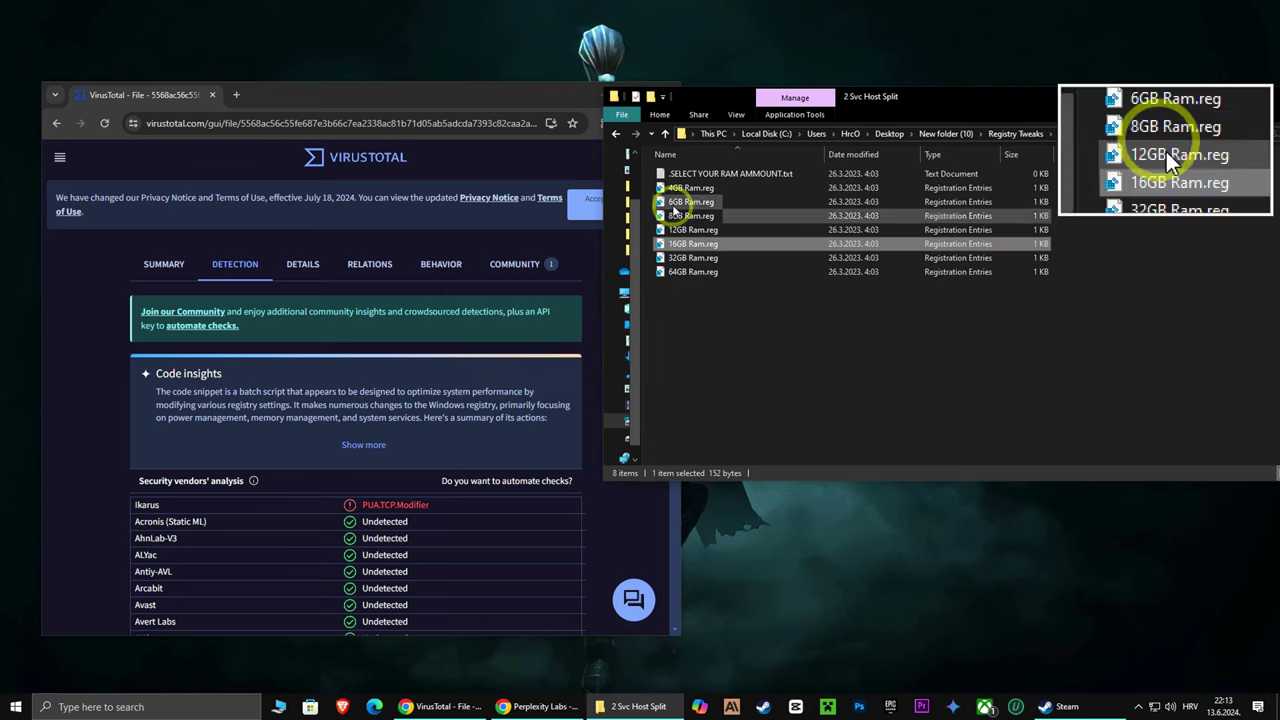
Step: Return to the Registry Tweaks folder and merge Full Screen Optimization.reg into the registry, accepting the confirmation dialogs
left_click(617, 134)
left_click(692, 203)
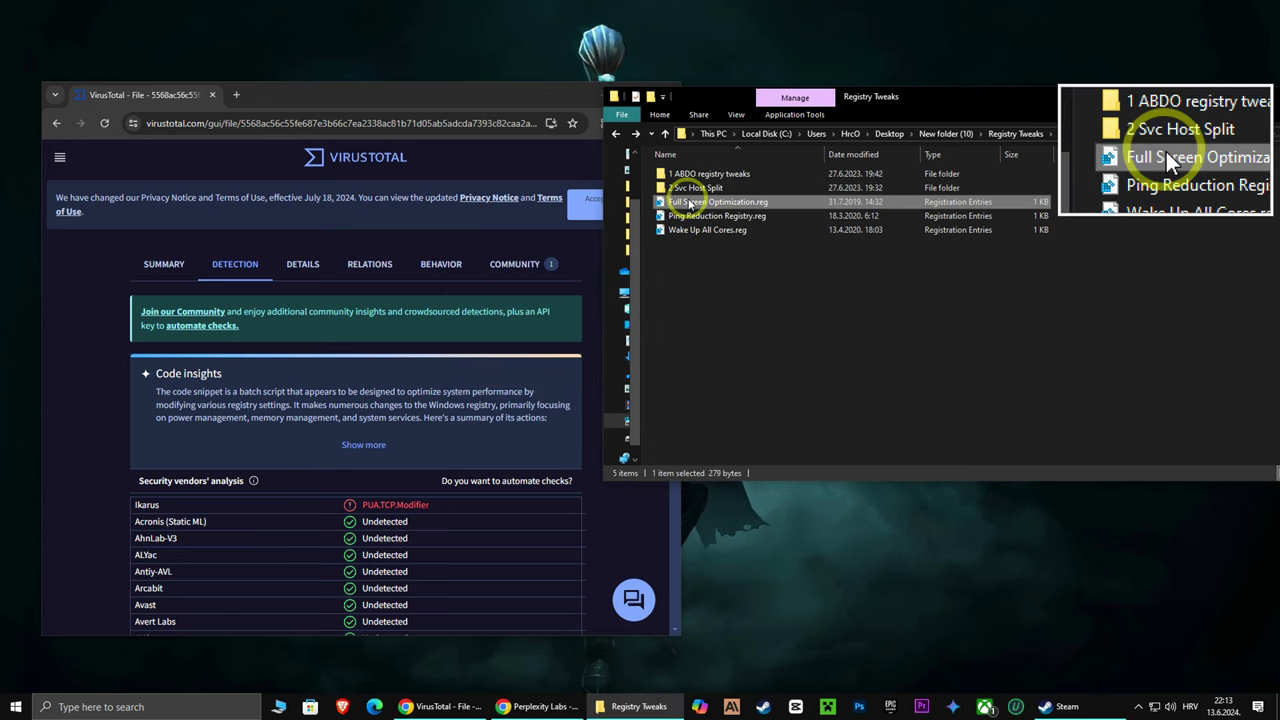
right_click(690, 202)
left_click(512, 212)
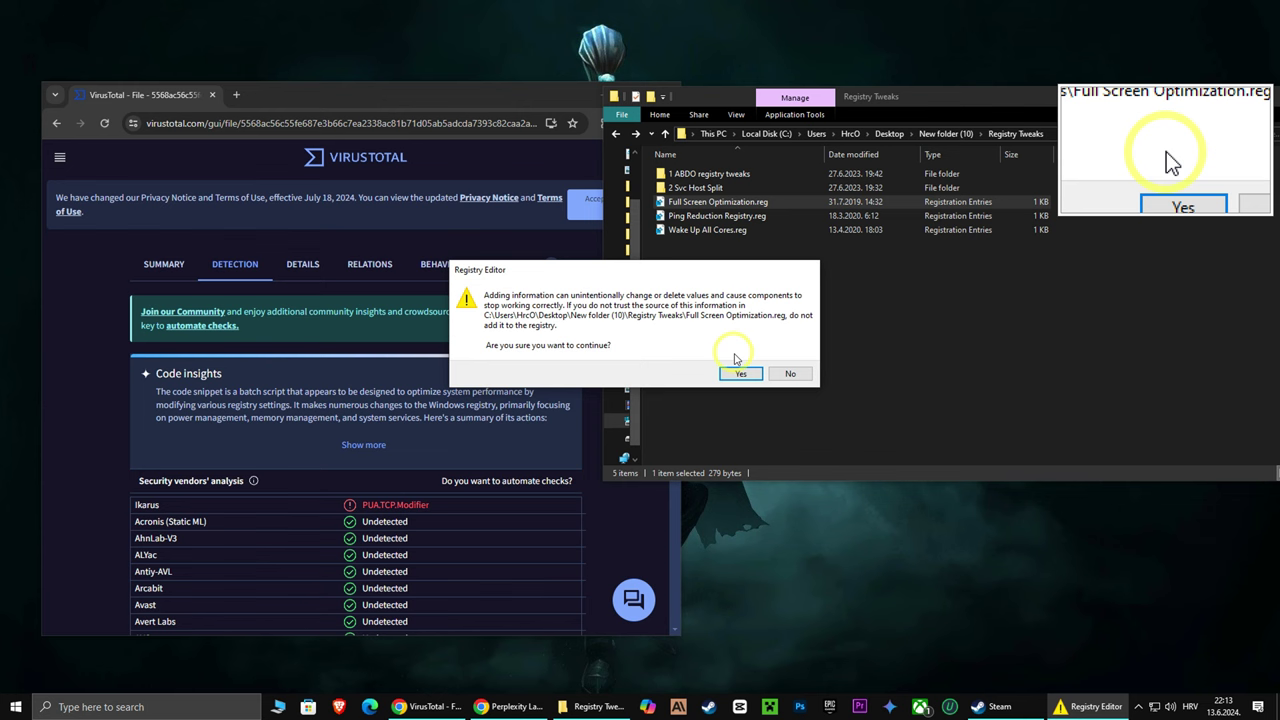
left_click(737, 373)
left_click(790, 356)
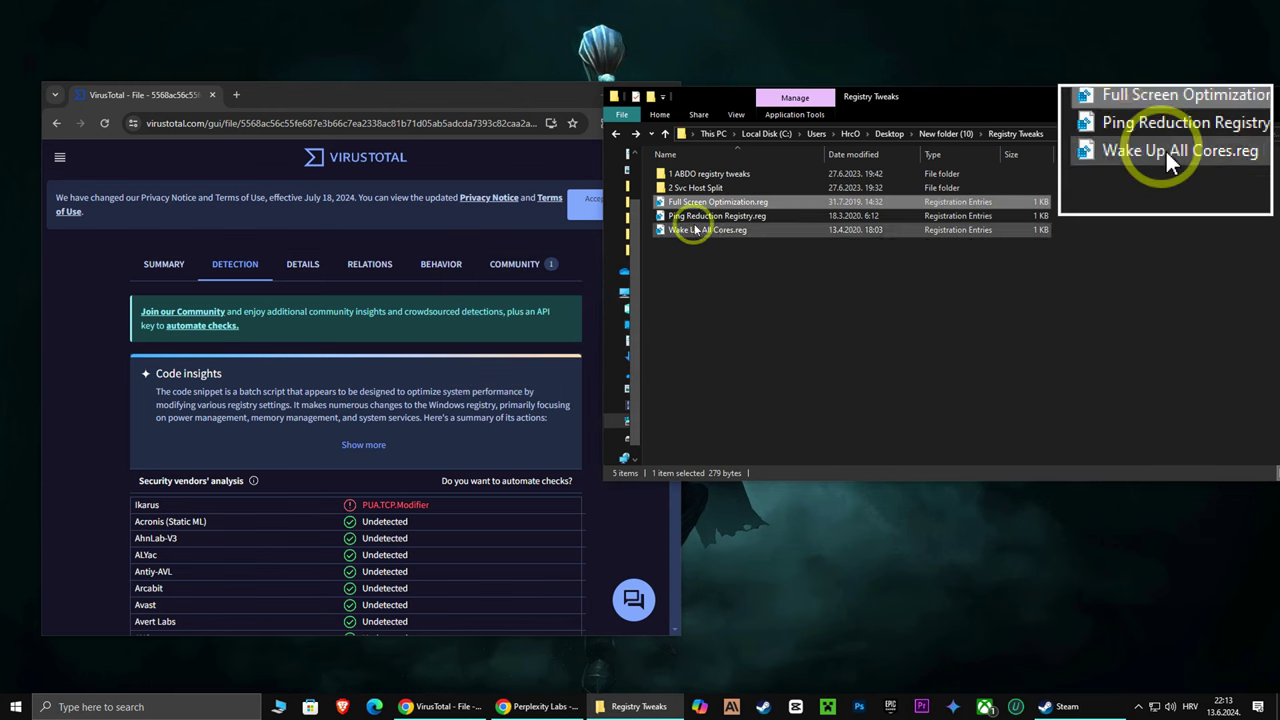
Step: Merge Ping Reduction Registry.reg into the registry and accept the confirmation dialogs
right_click(687, 217)
left_click(505, 227)
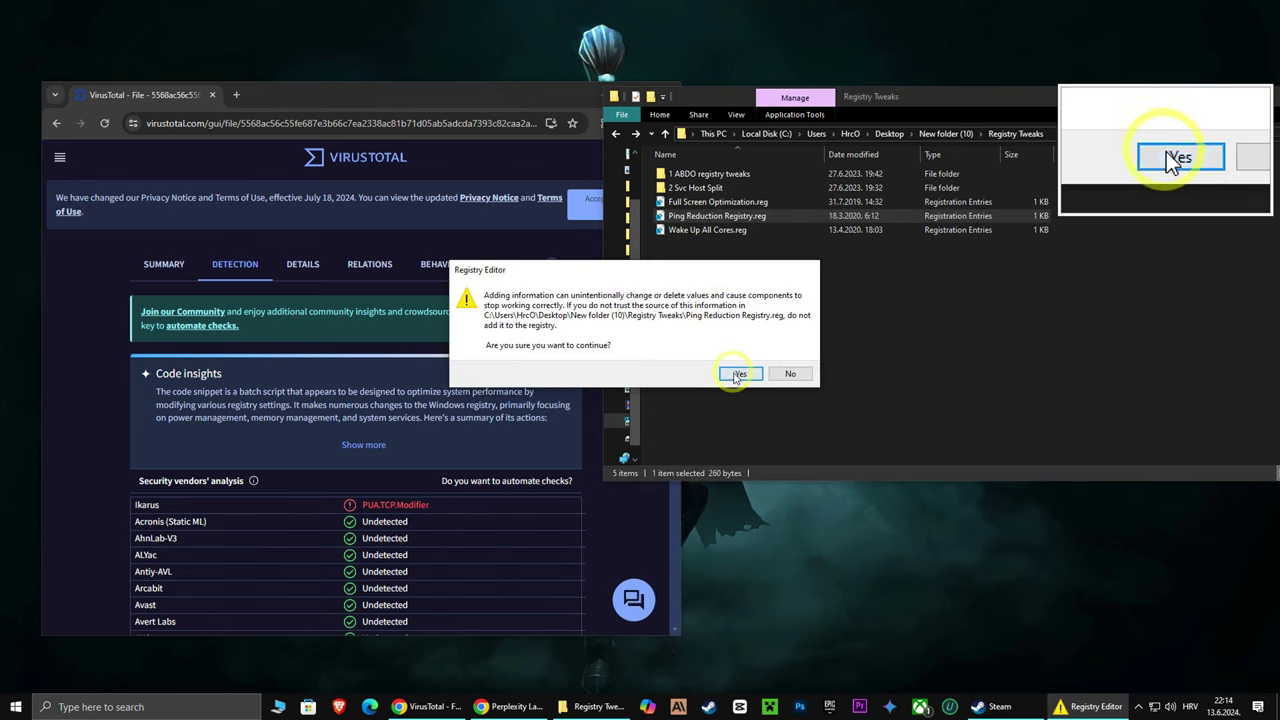
left_click(737, 372)
left_click(790, 354)
Step: Merge Wake Up All Cores.reg into the registry and accept the confirmation dialogs
right_click(688, 230)
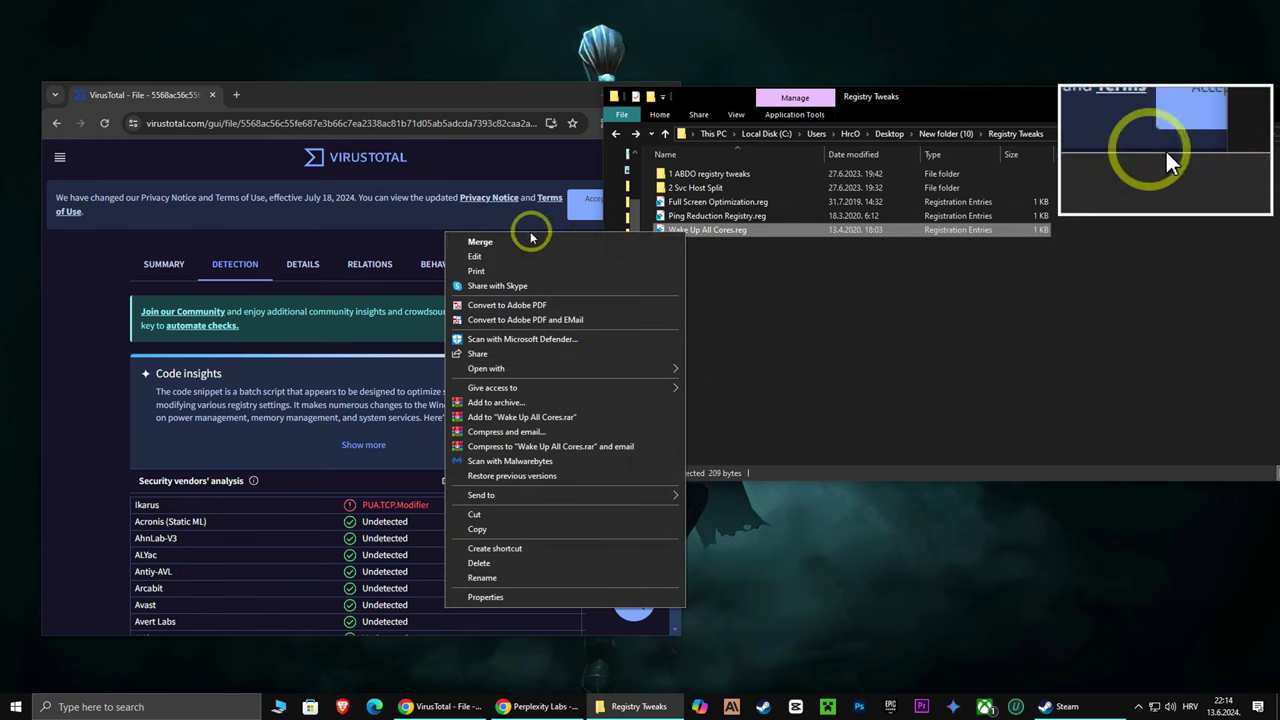
left_click(529, 230)
left_click(740, 374)
left_click(860, 352)
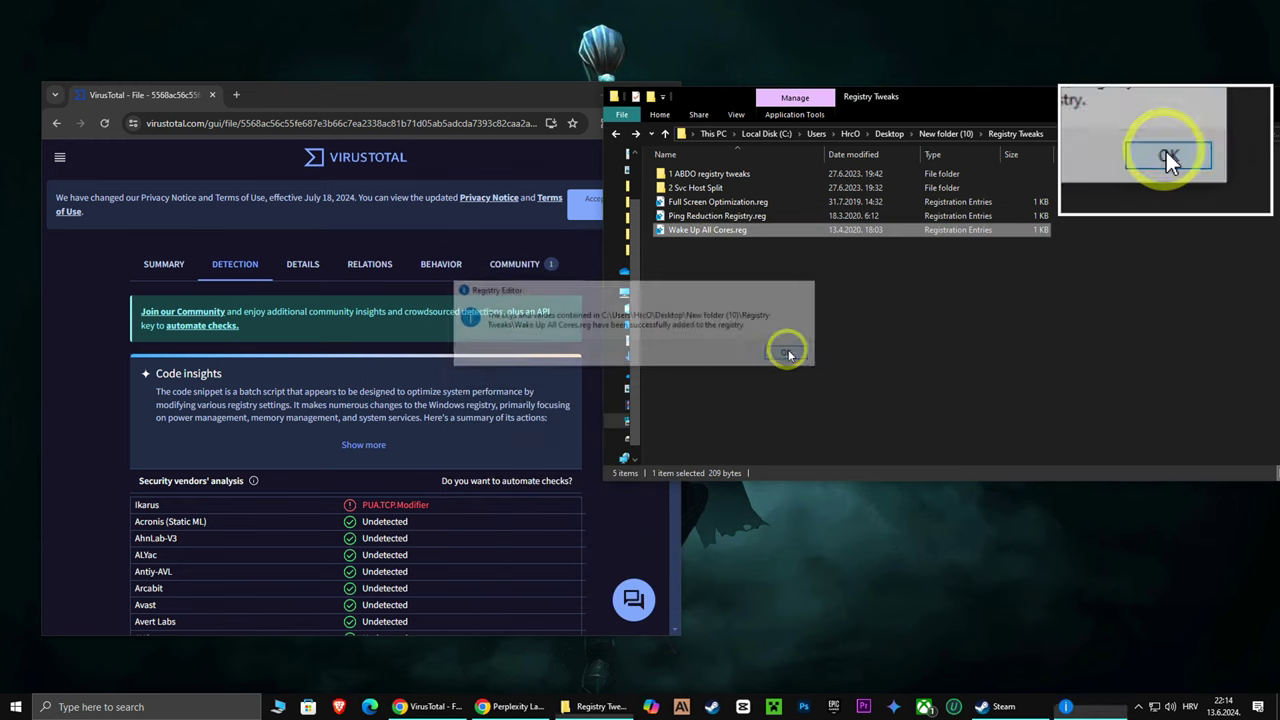
Step: Open the Windows Optimizations folder in New folder (10) and submit its registry files to VirusTotal for scanning
left_click(620, 136)
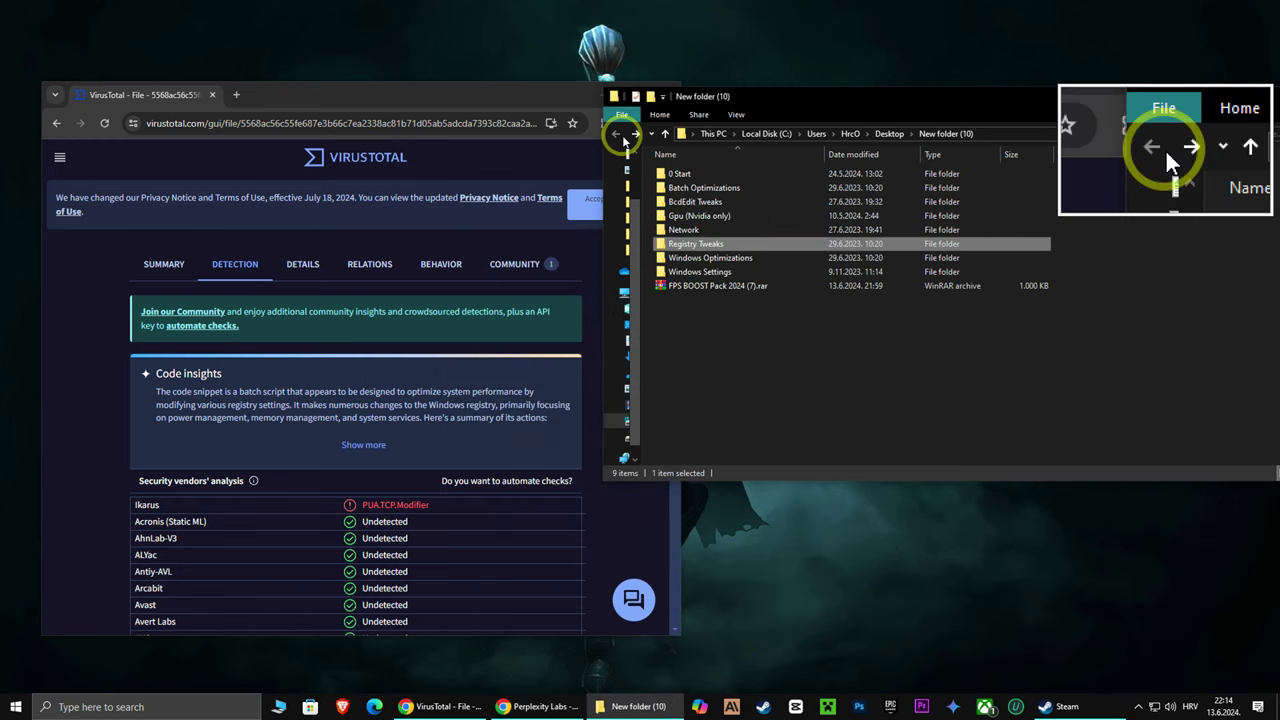
double_click(680, 258)
left_click_drag(707, 267, 408, 400)
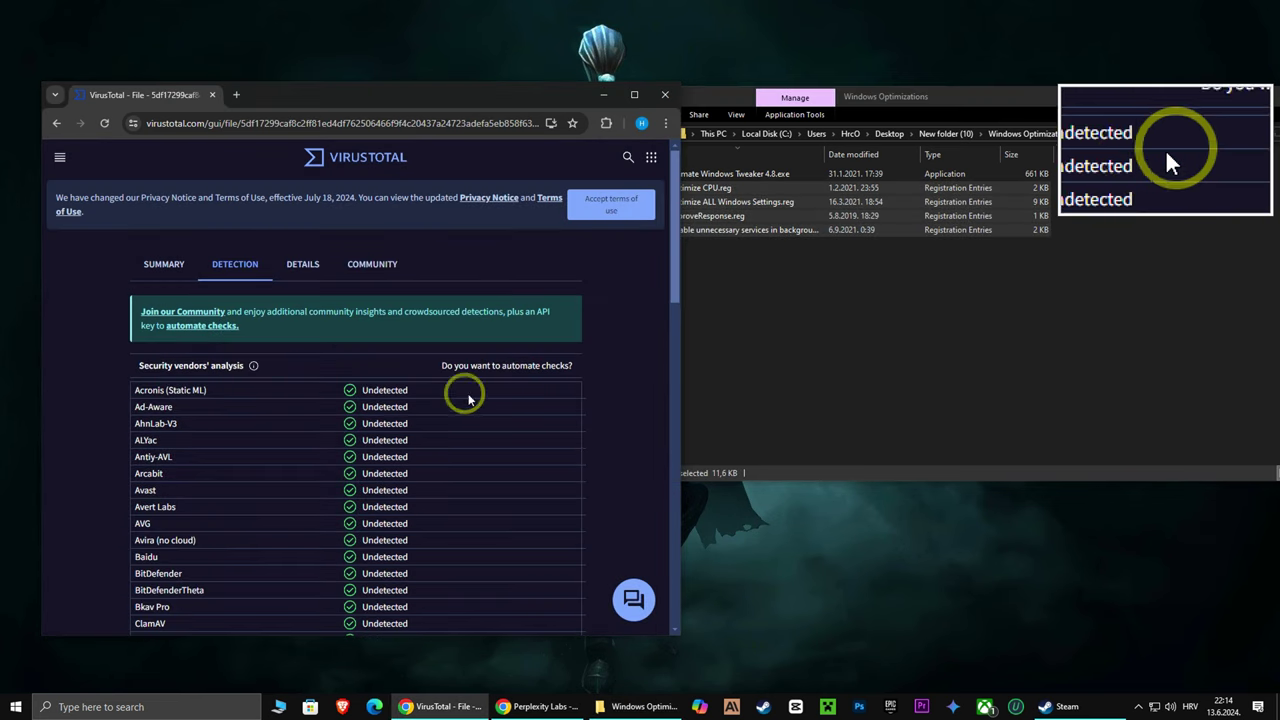
Step: Merge Optimize CPU.reg from Windows Optimizations into the registry, accepting the confirmation dialogs
left_click(668, 188)
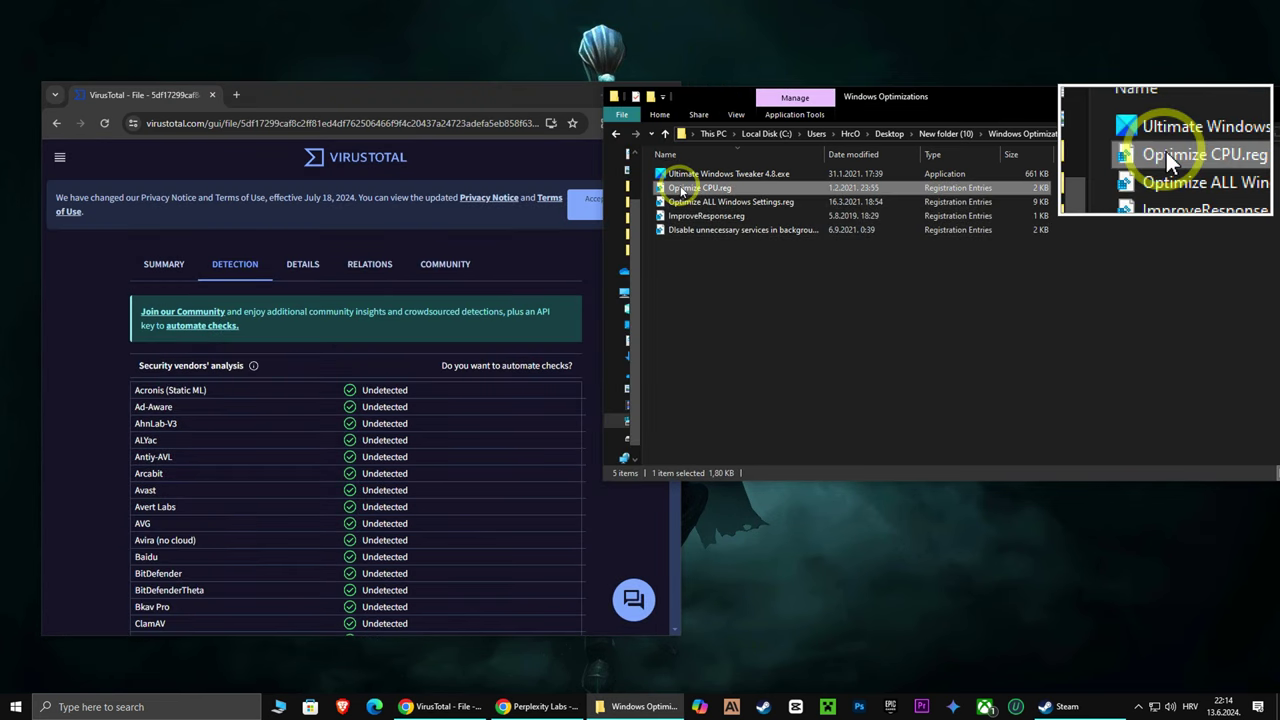
right_click(675, 188)
left_click(532, 199)
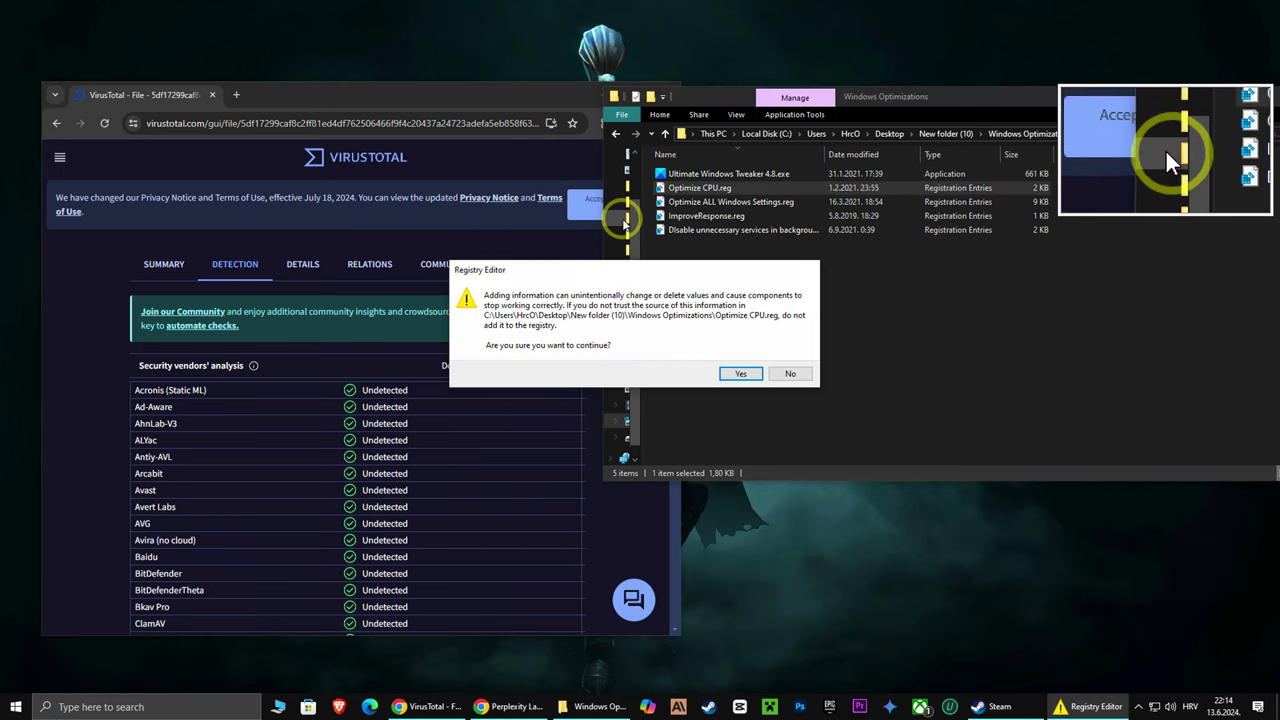
left_click(737, 371)
left_click(787, 355)
Step: Merge Optimize ALL Windows Settings.reg into the registry and accept the confirmation dialogs
left_click(700, 202)
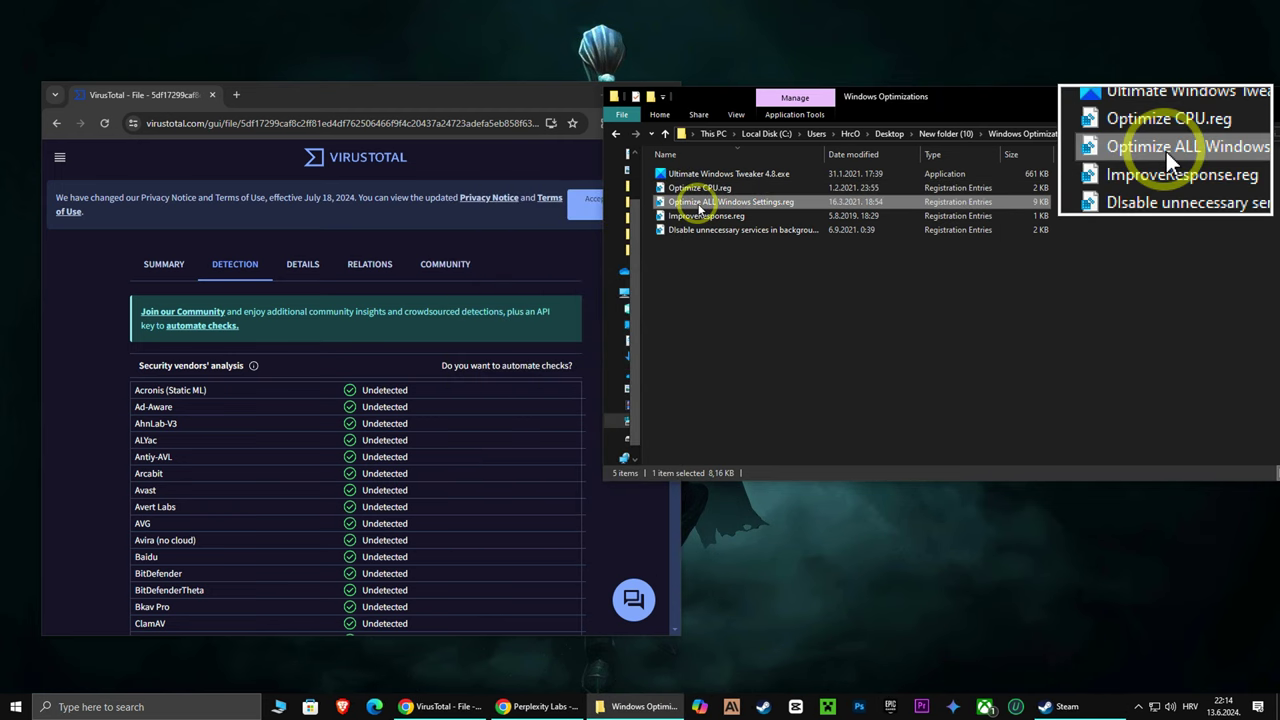
right_click(720, 202)
left_click(595, 207)
left_click(737, 371)
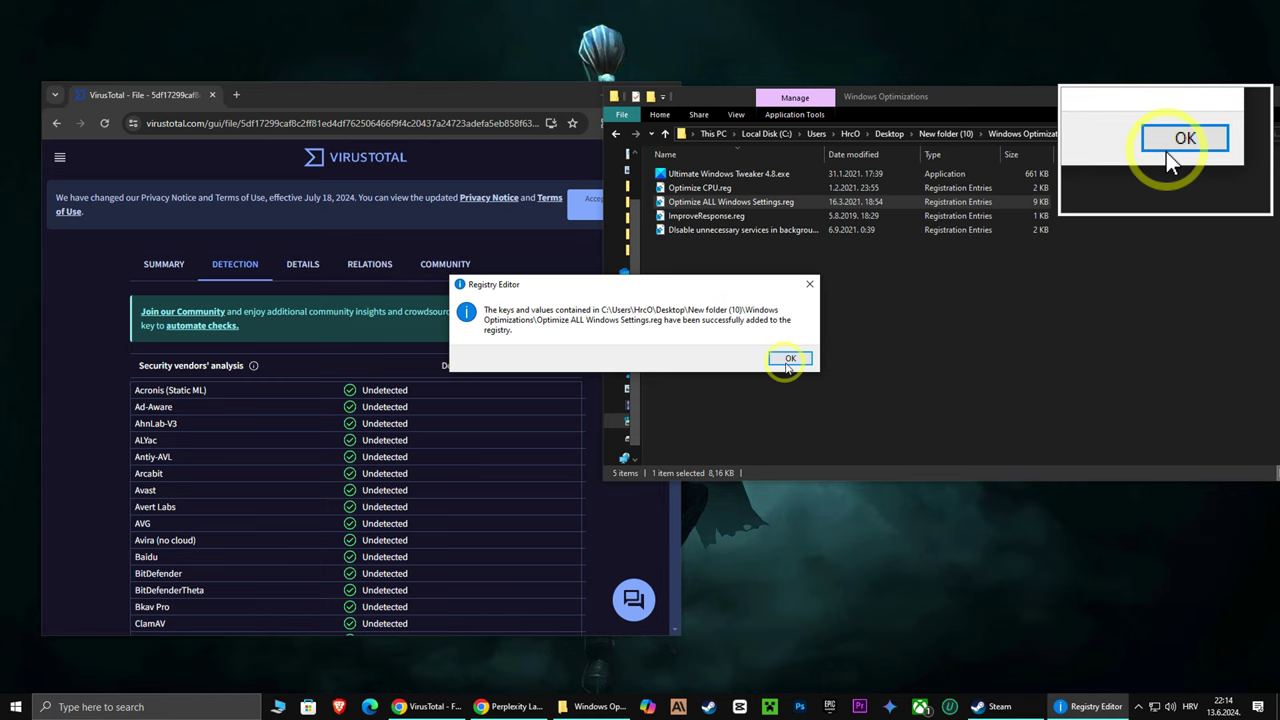
left_click(788, 358)
Step: Merge ImproveResponse.reg into the registry and accept the confirmation dialogs
left_click(706, 216)
right_click(706, 216)
left_click(595, 221)
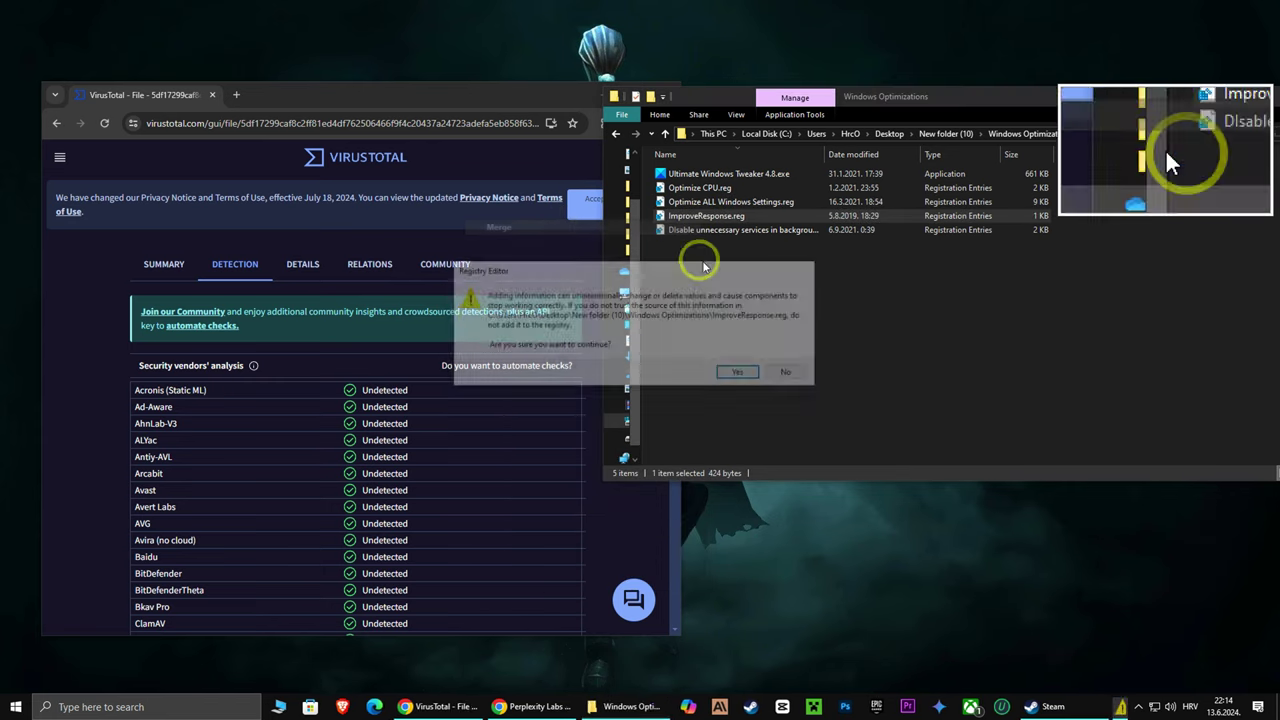
left_click(737, 371)
left_click(789, 354)
Step: Merge DIsable unnecessary services in background.reg into the registry and accept the confirmation dialogs
left_click(712, 230)
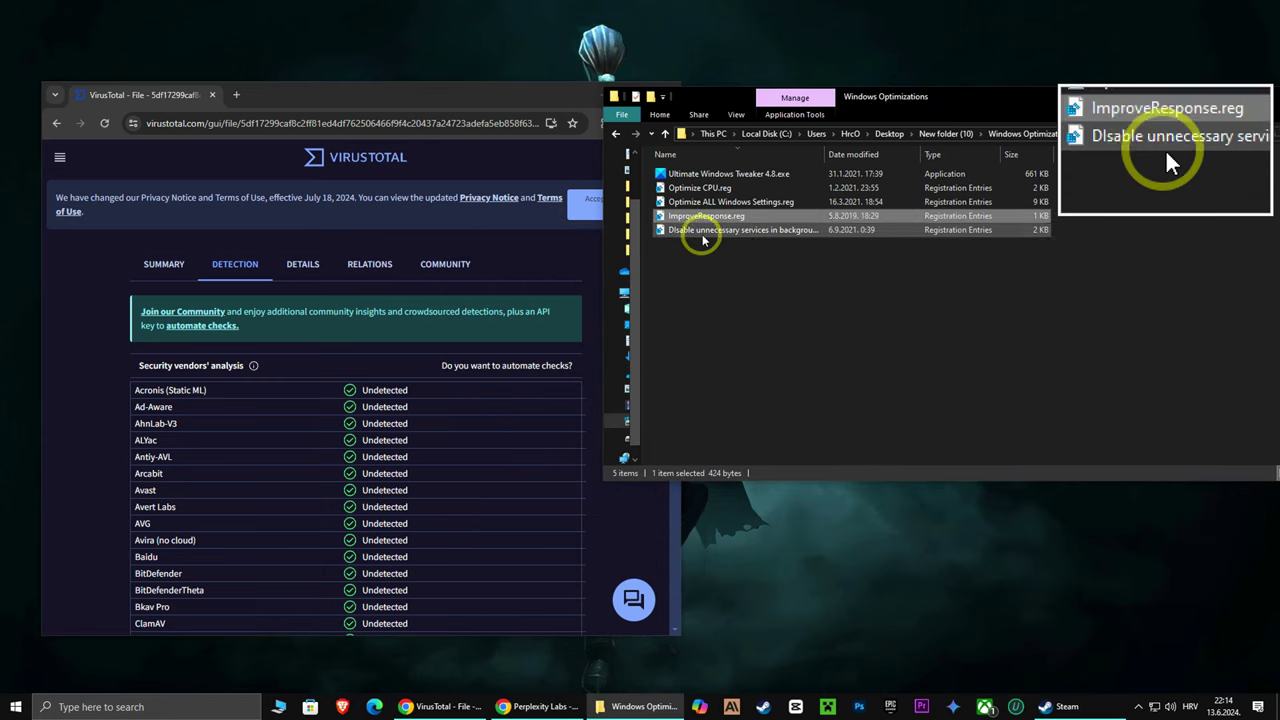
right_click(712, 230)
left_click(517, 250)
left_click(740, 371)
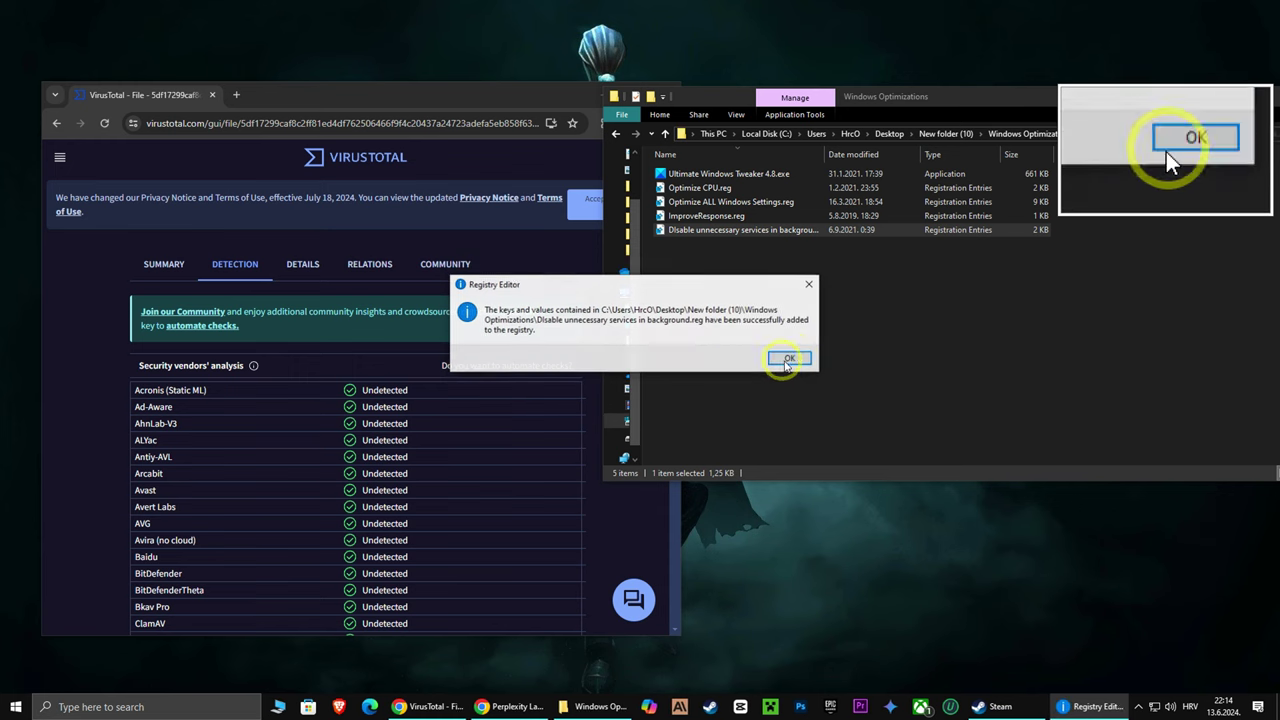
left_click(790, 355)
Step: Open the Windows Settings folder in New folder (10) and submit Windows Settings.bat to VirusTotal for scanning
left_click(616, 133)
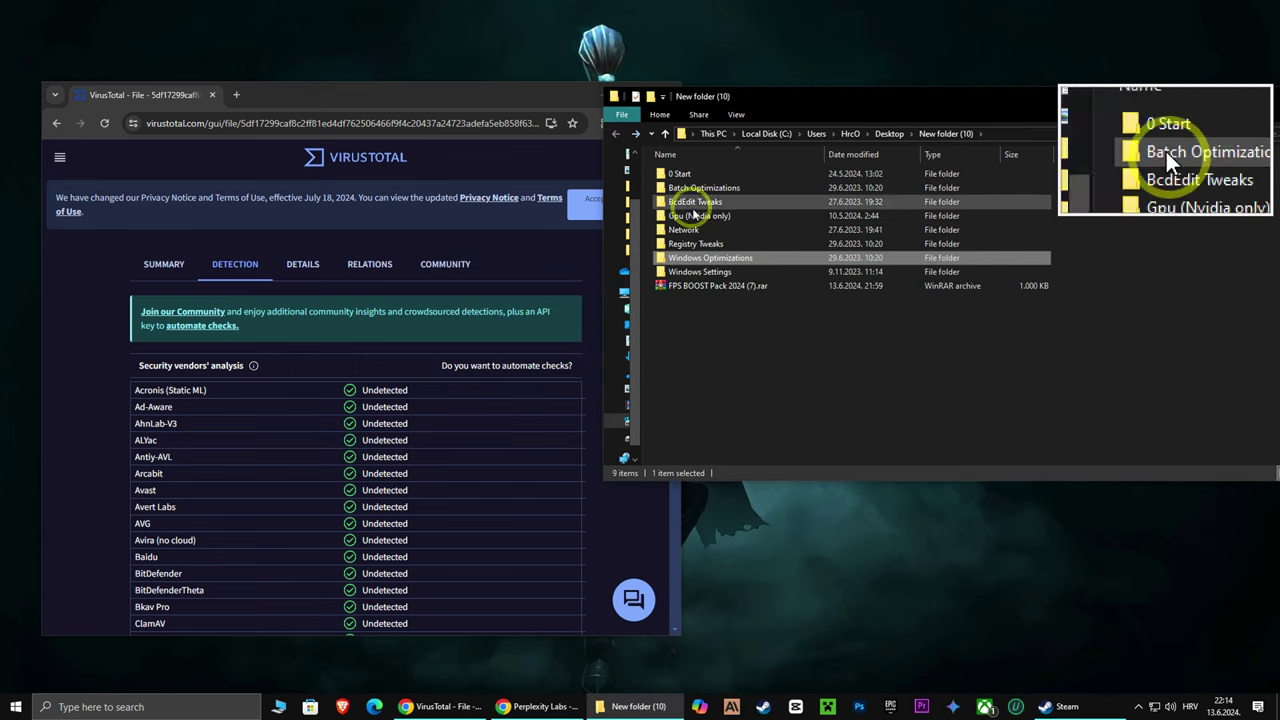
double_click(697, 273)
left_click_drag(700, 173, 397, 410)
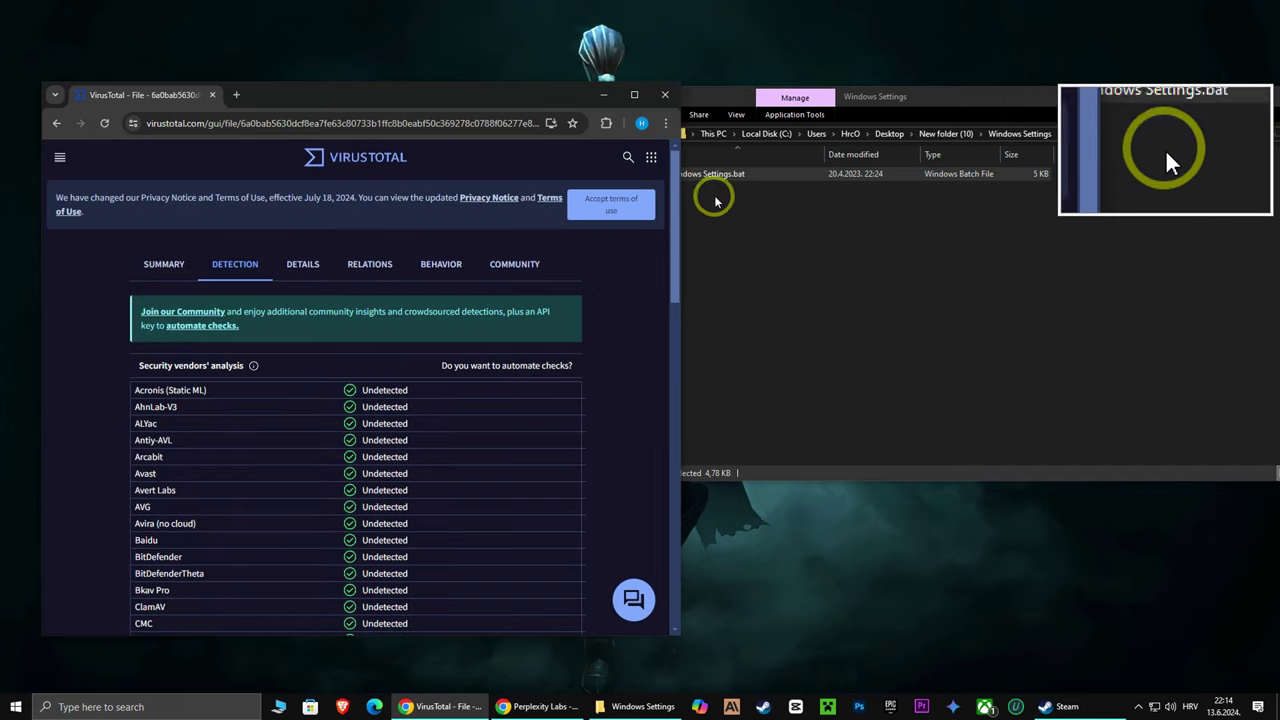
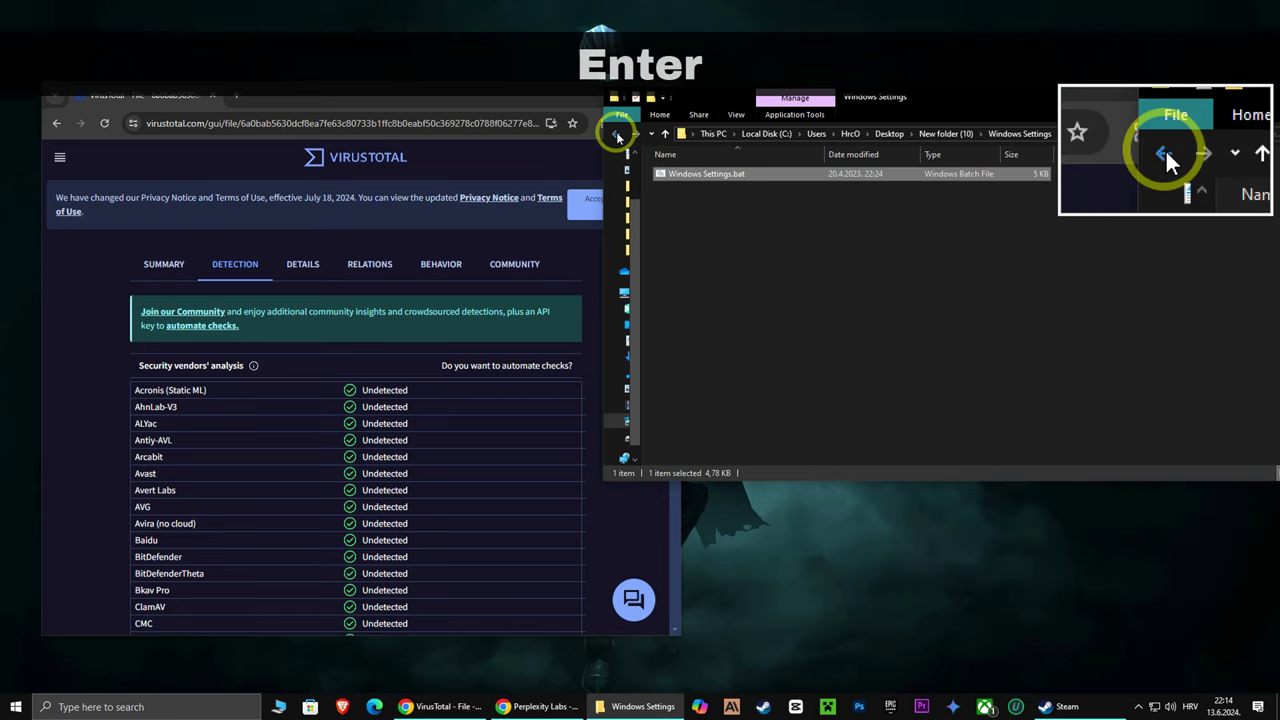
Step: Go back to New folder (10), then close both the File Explorer window and the VirusTotal browser window
left_click(616, 133)
left_click_drag(768, 110, 408, 169)
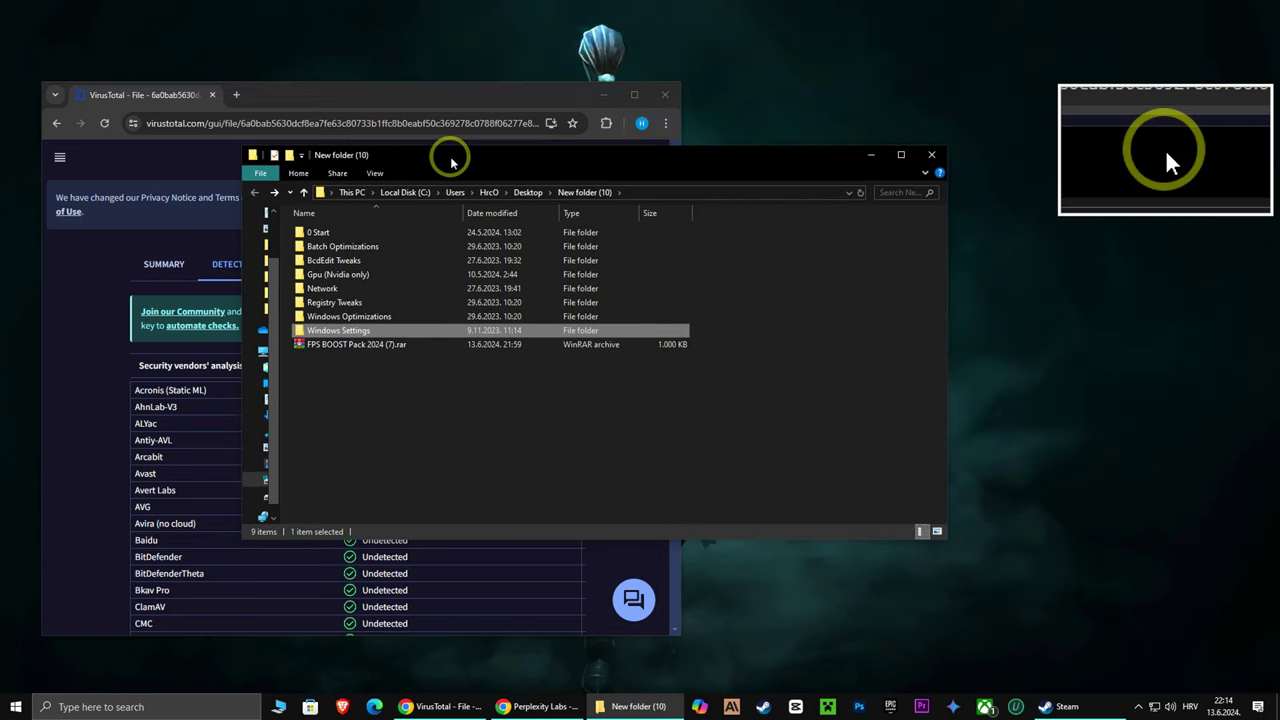
left_click(932, 157)
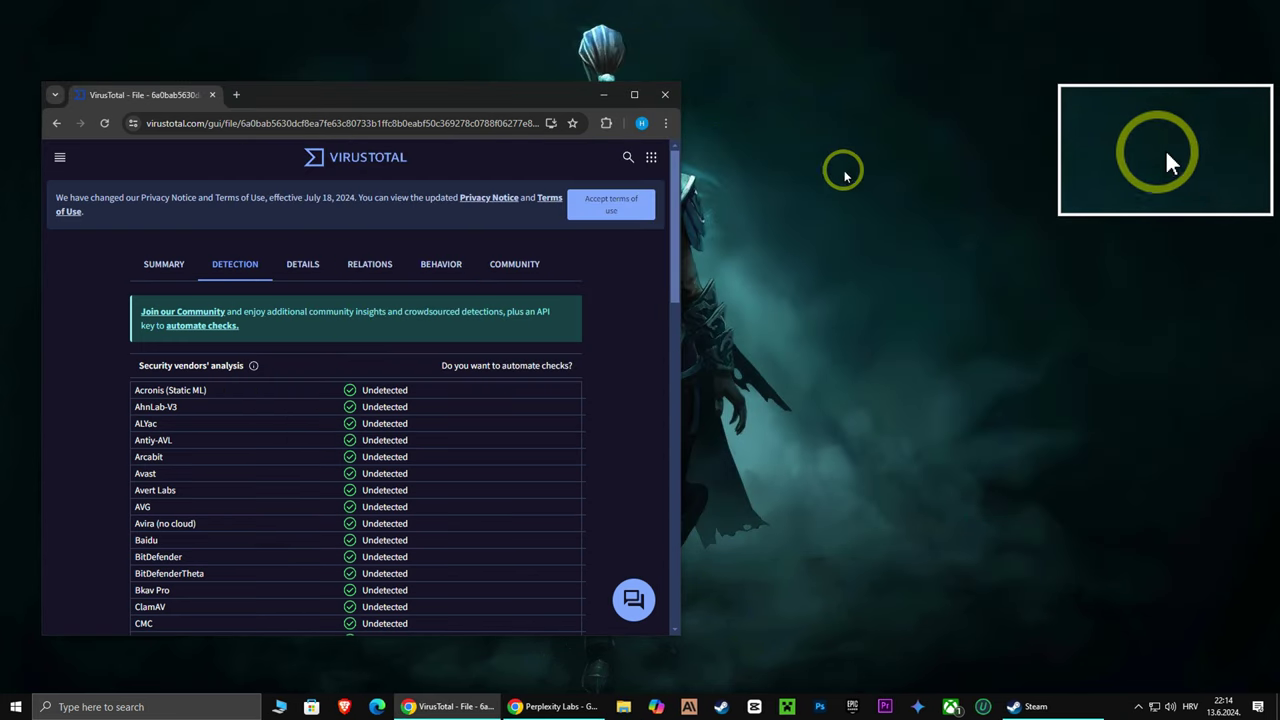
left_click(665, 95)
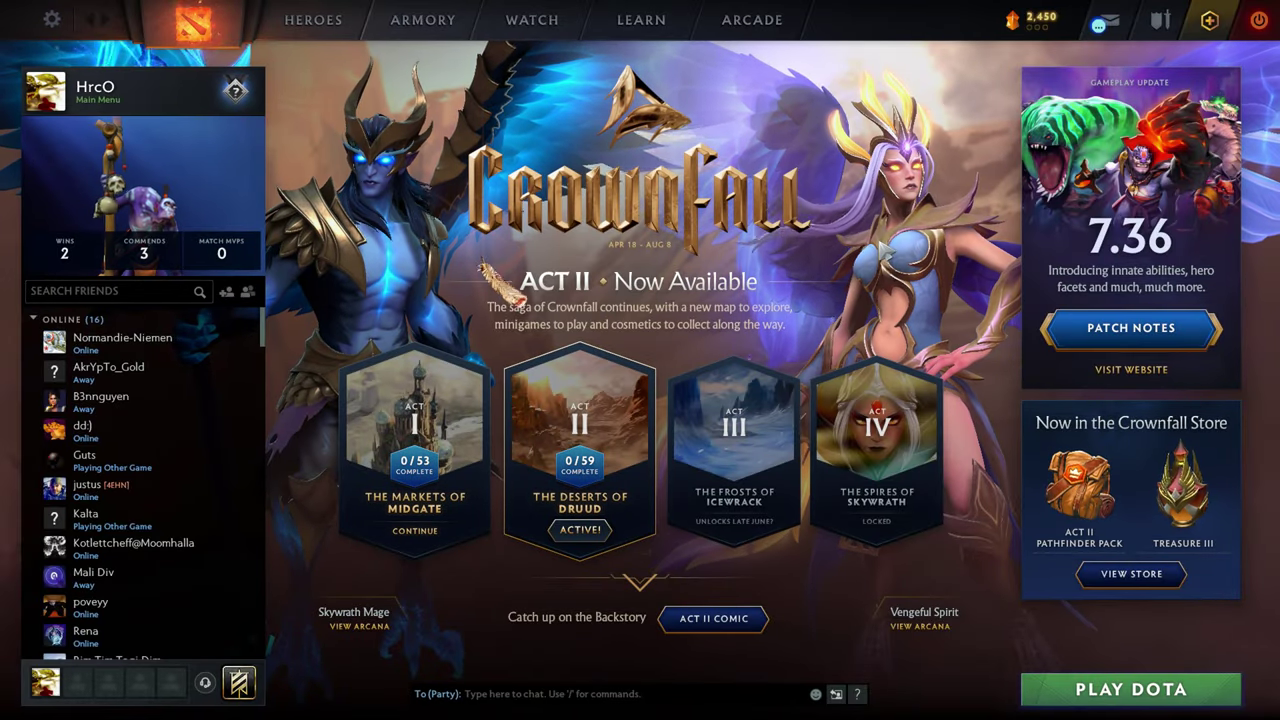
Step: In Dota 2's video settings, use advanced resolution settings with size 1920x1080 (144 Hz) and display mode Borderless Window
left_click(52, 19)
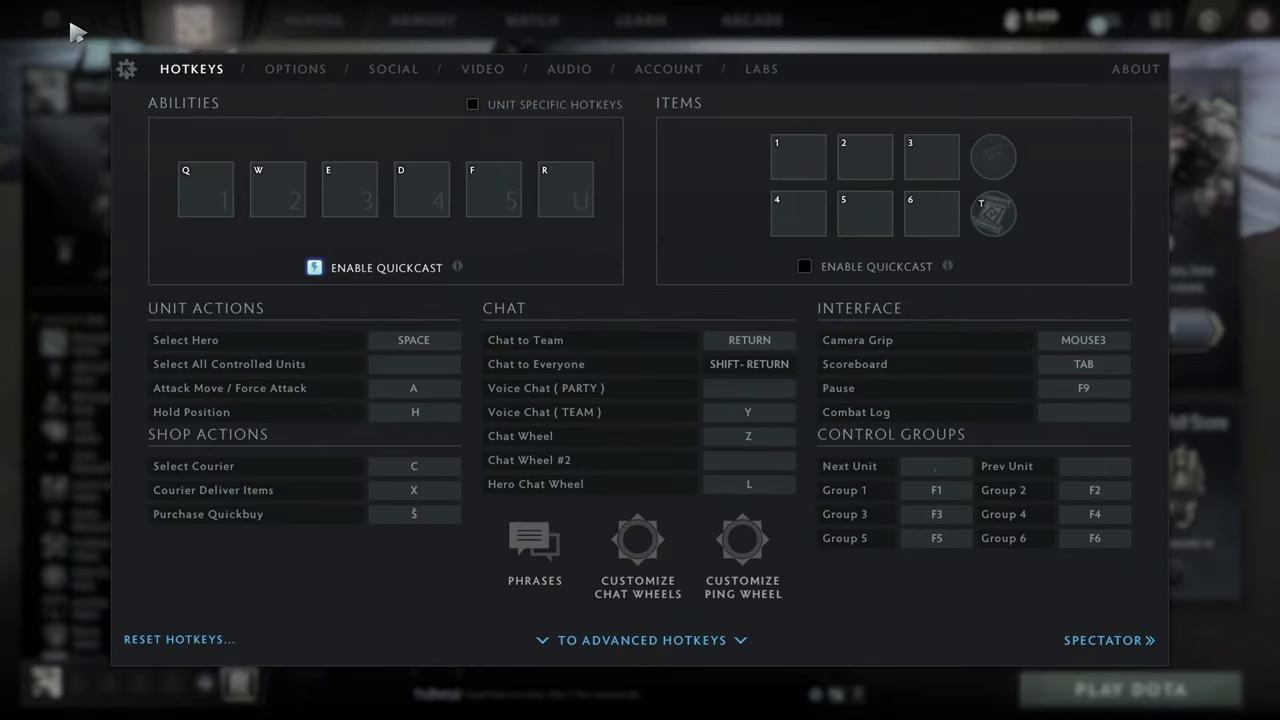
left_click(488, 72)
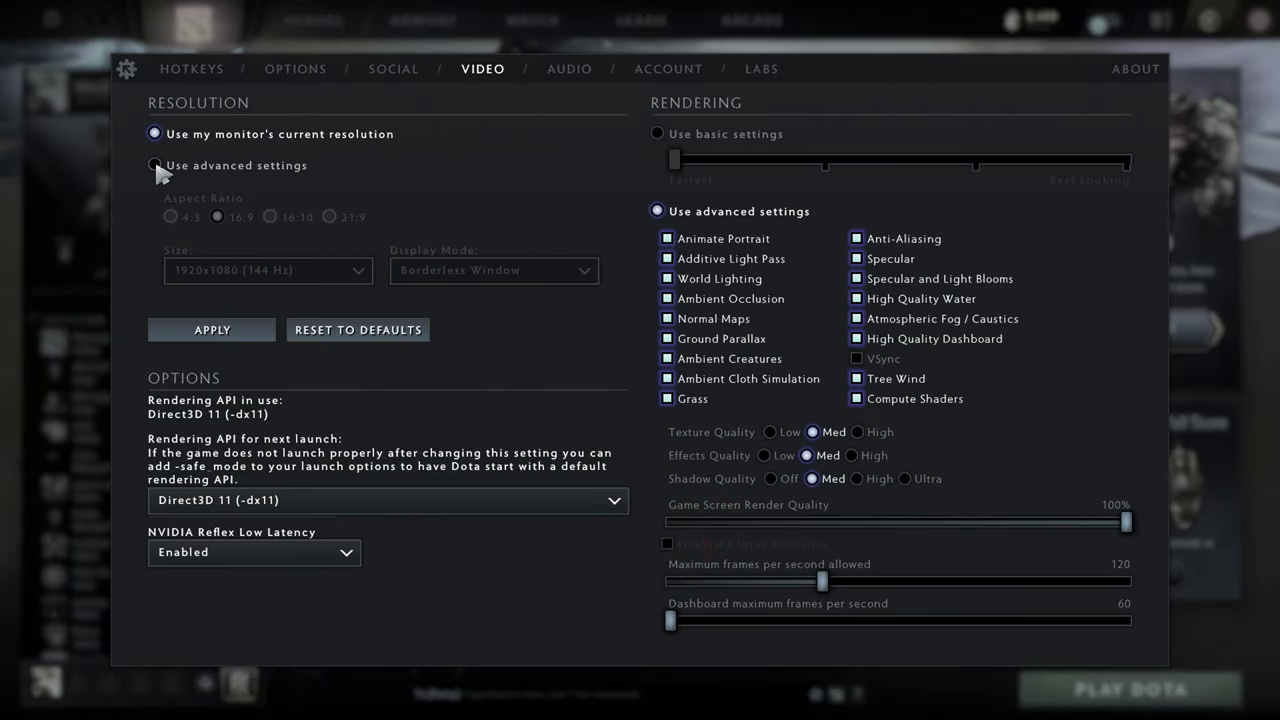
left_click(156, 167)
left_click(245, 270)
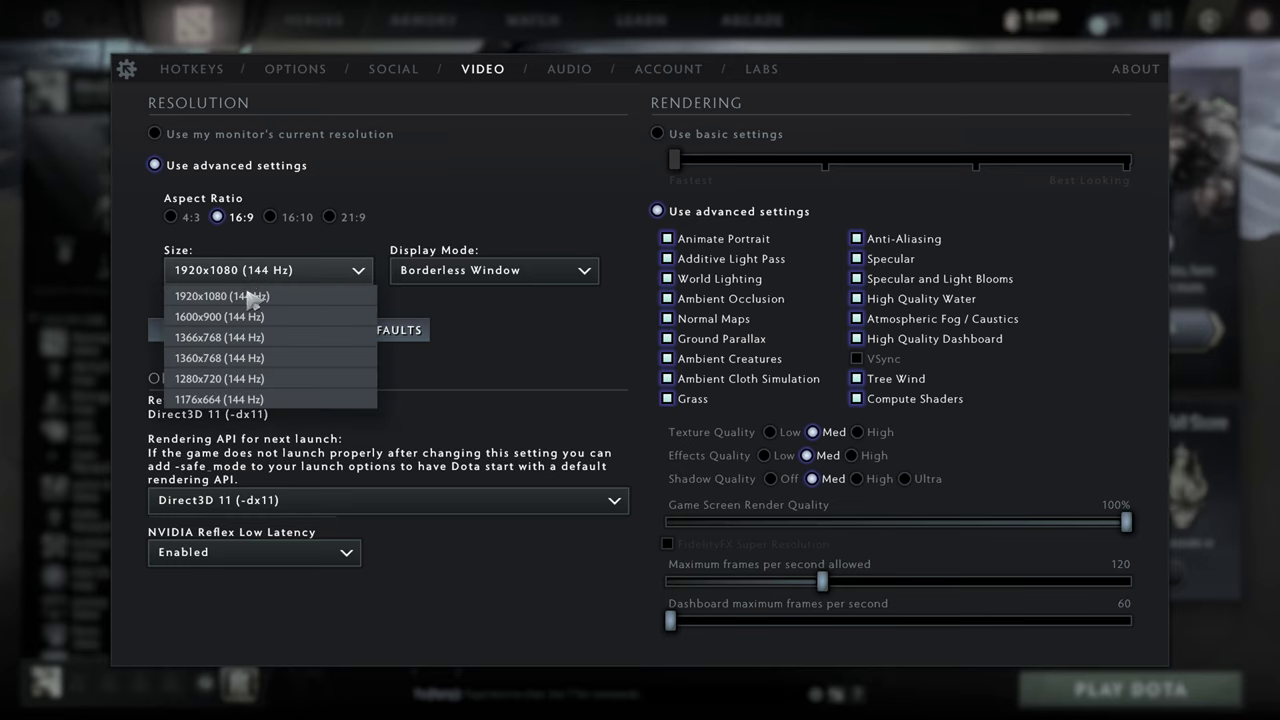
left_click(290, 293)
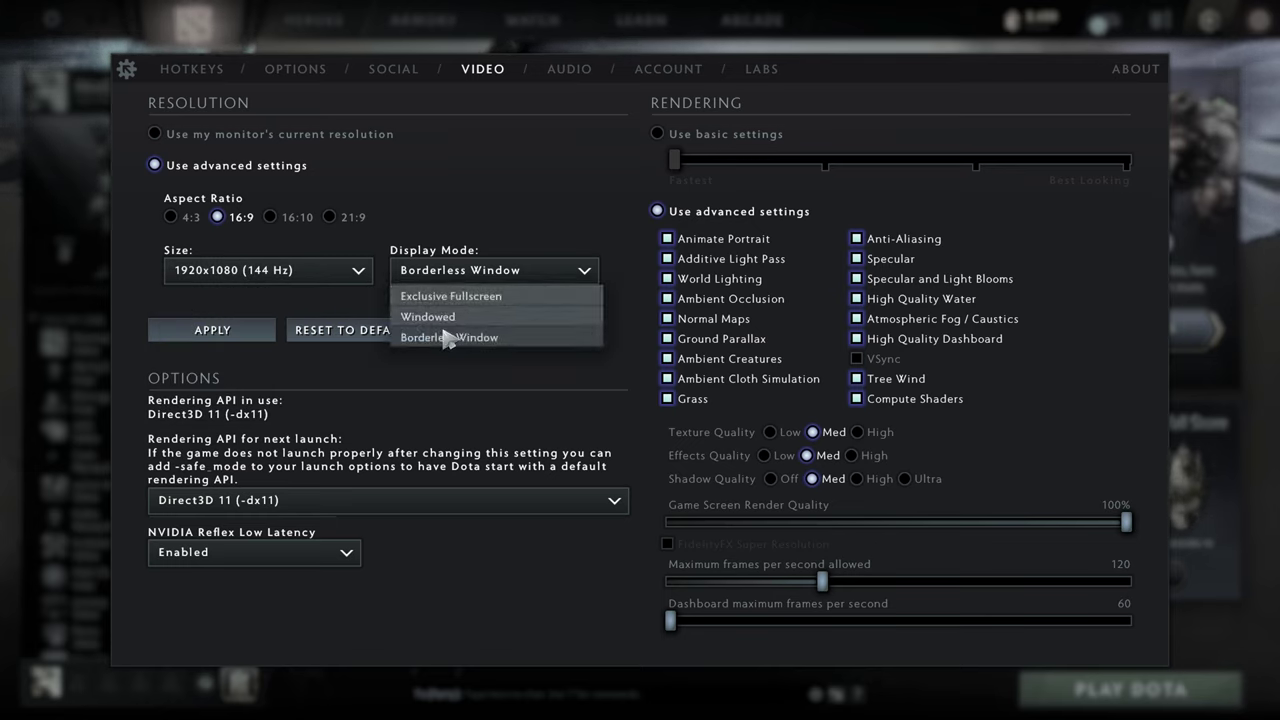
left_click(448, 338)
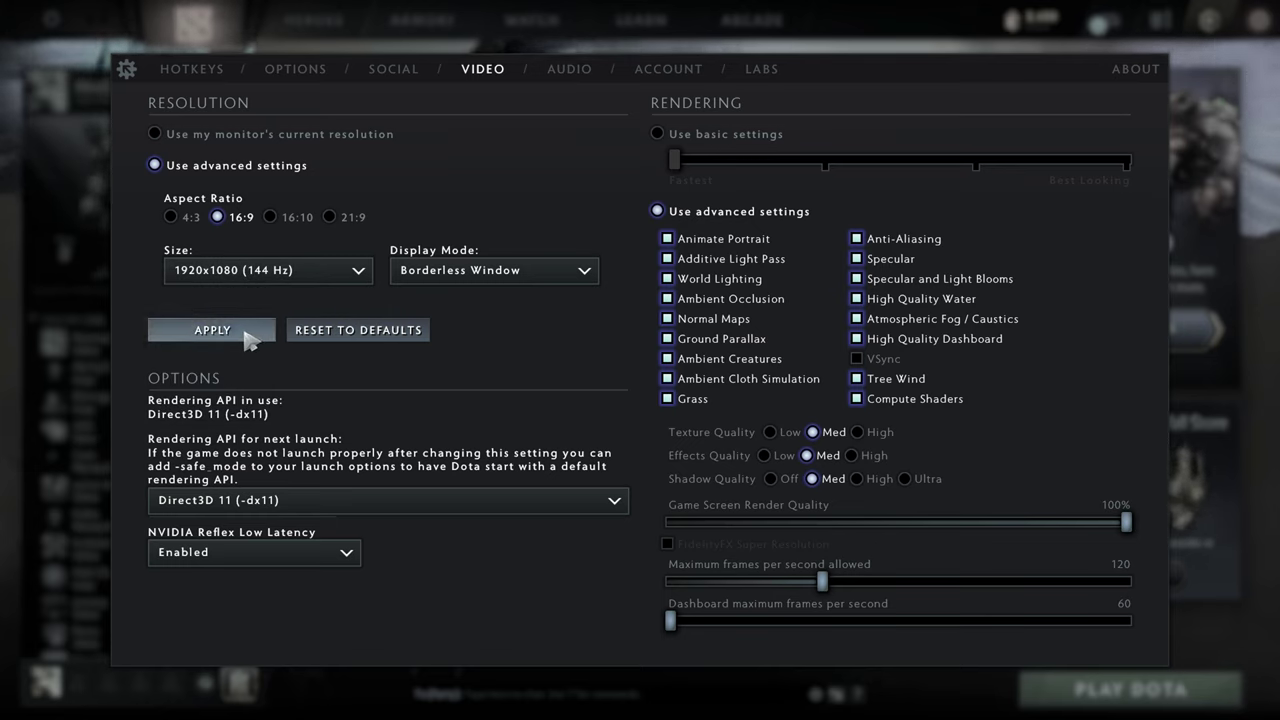
Step: Choose Direct3D 11 (-dx11) as the rendering API for next launch and set NVIDIA Reflex Low Latency to Enabled + Boost
left_click(236, 503)
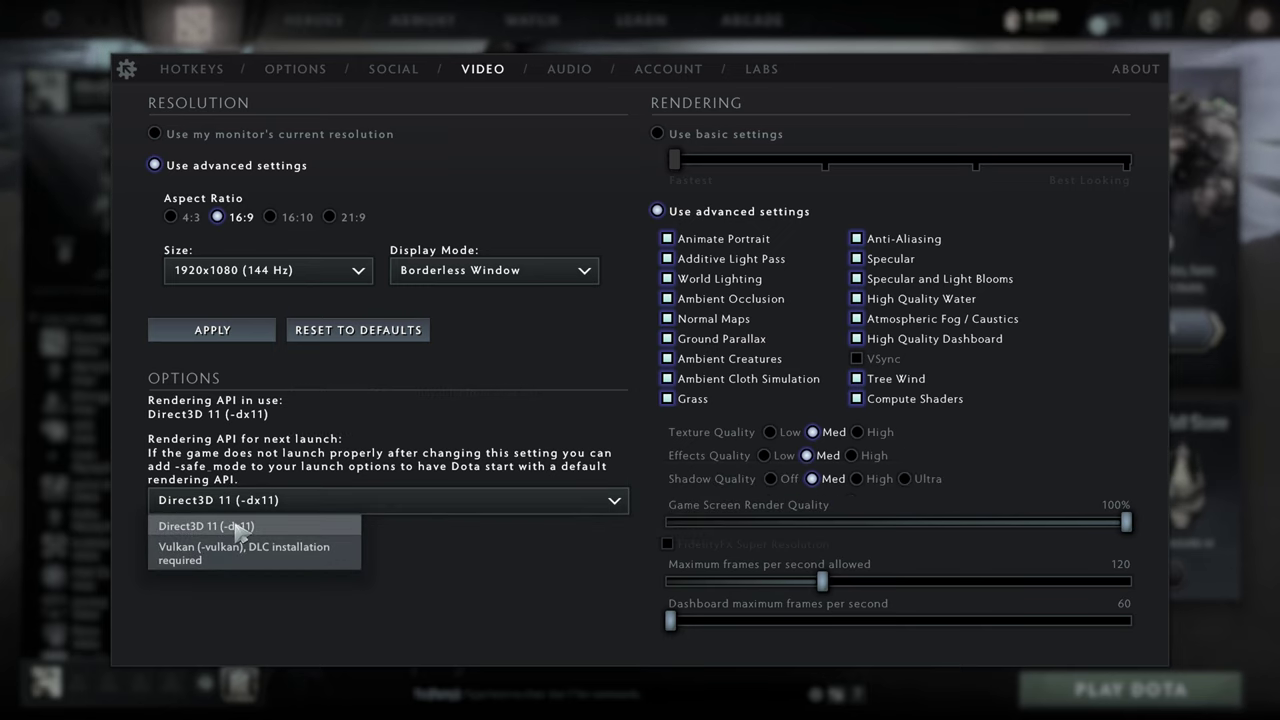
left_click(241, 526)
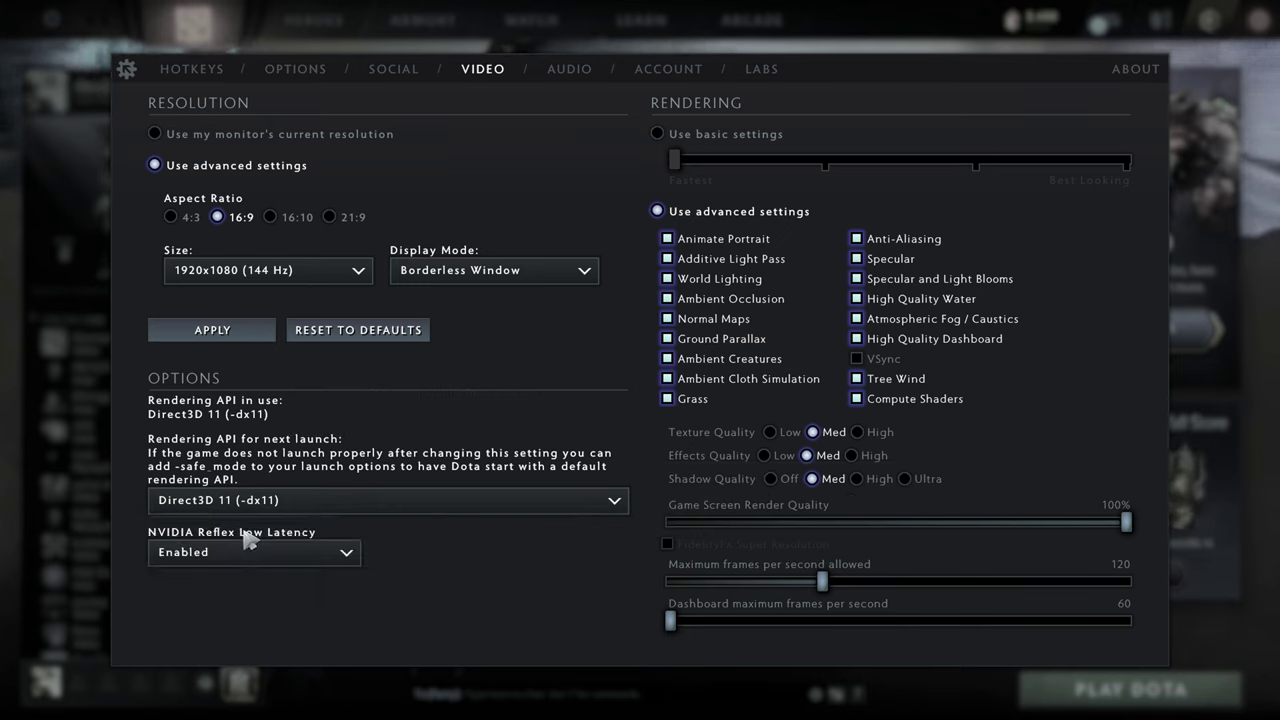
left_click(250, 556)
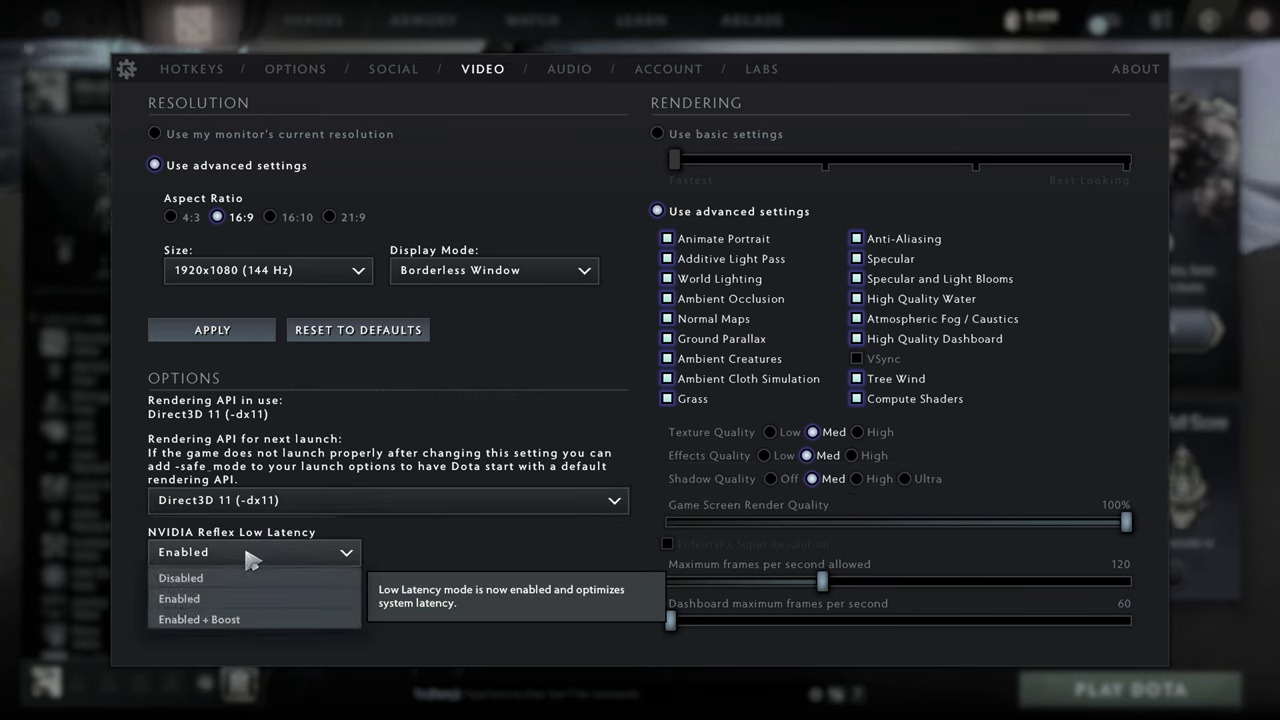
left_click(238, 619)
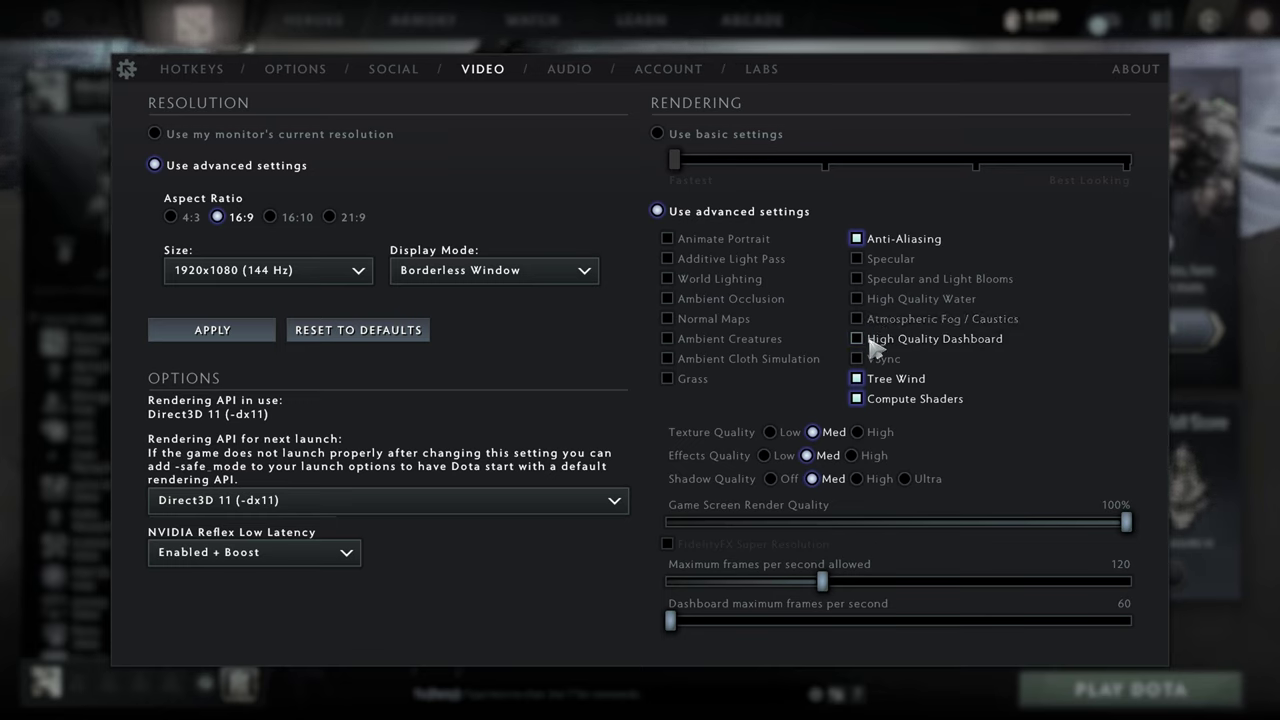
Step: Turn off Tree Wind and Compute Shaders in the advanced rendering settings, and close the settings window
left_click(866, 380)
left_click(862, 399)
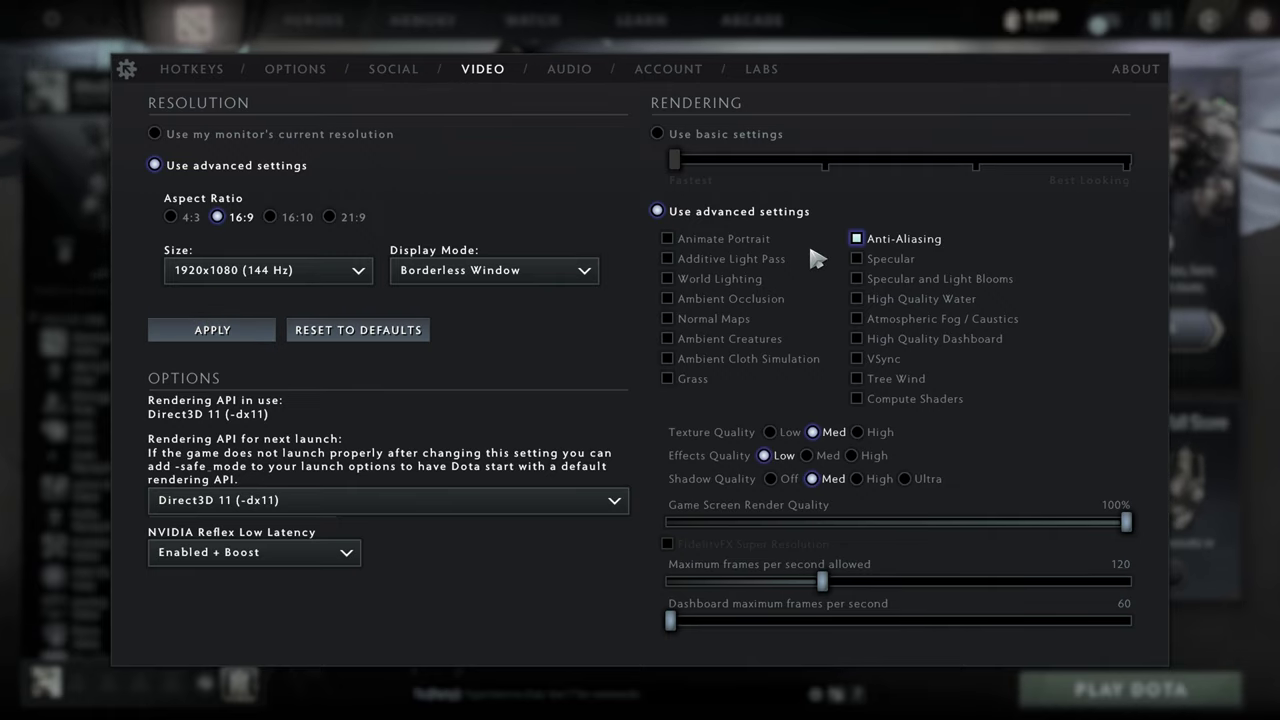
key("Escape")
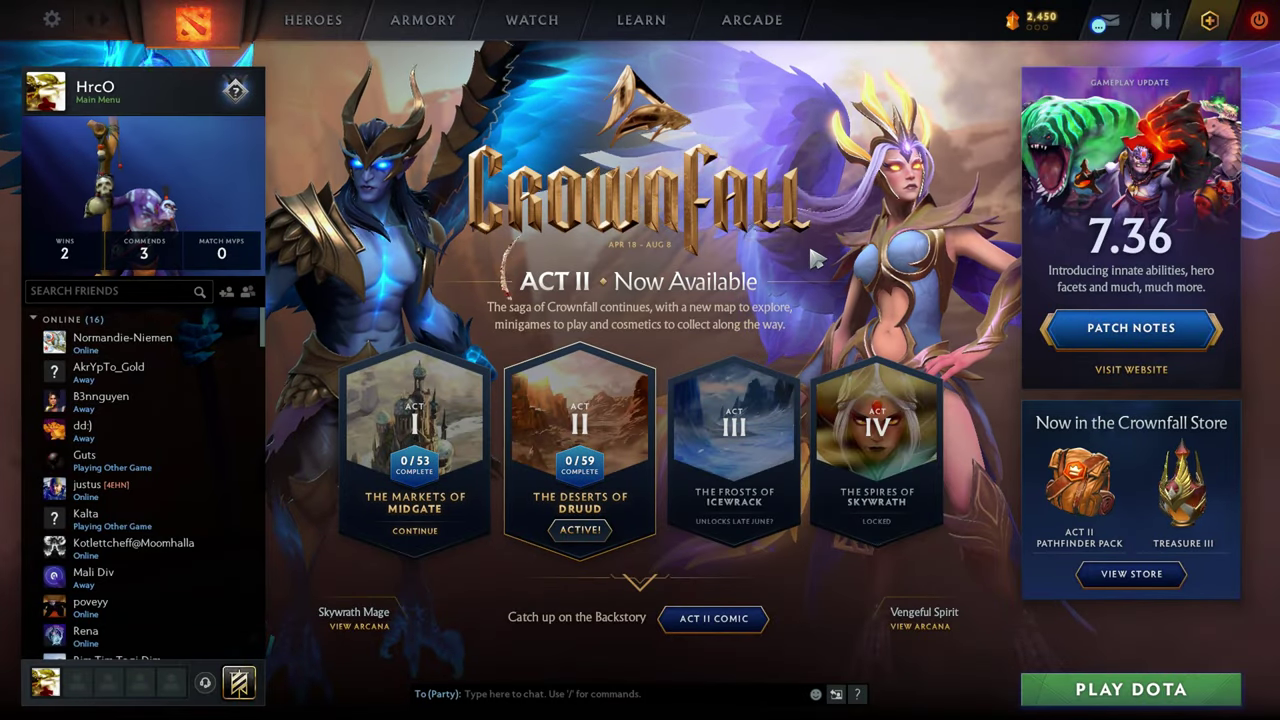